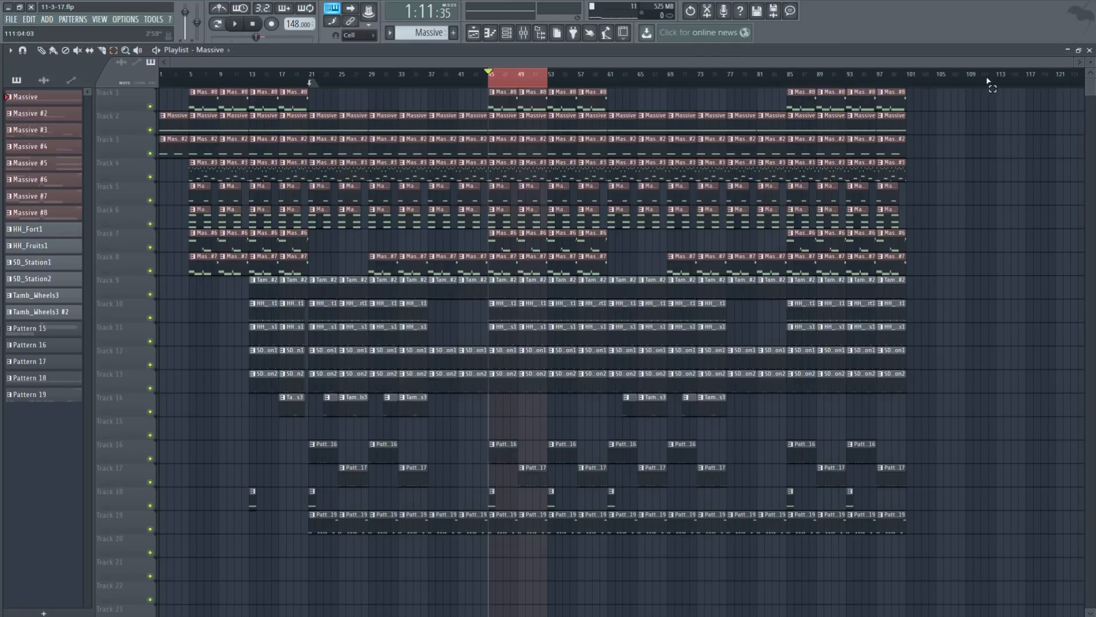
Step: Solo the AT Hypnotic Dronescape channel and open, then close its Massive synth
left_click(1090, 50)
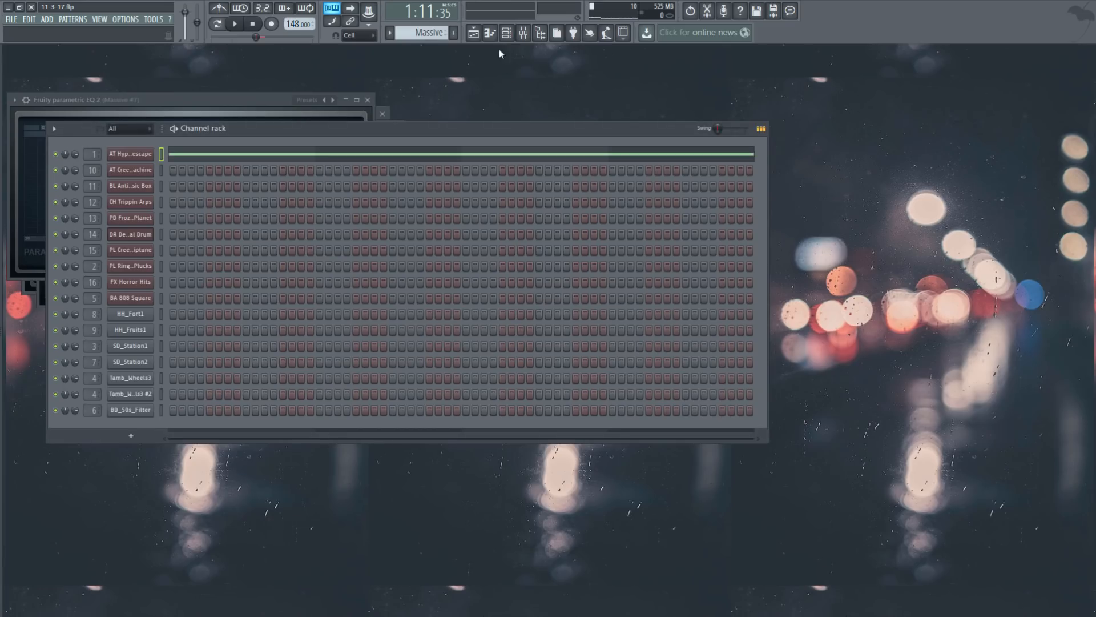
left_click(474, 32)
right_click(55, 155)
left_click(68, 163)
left_click(130, 154)
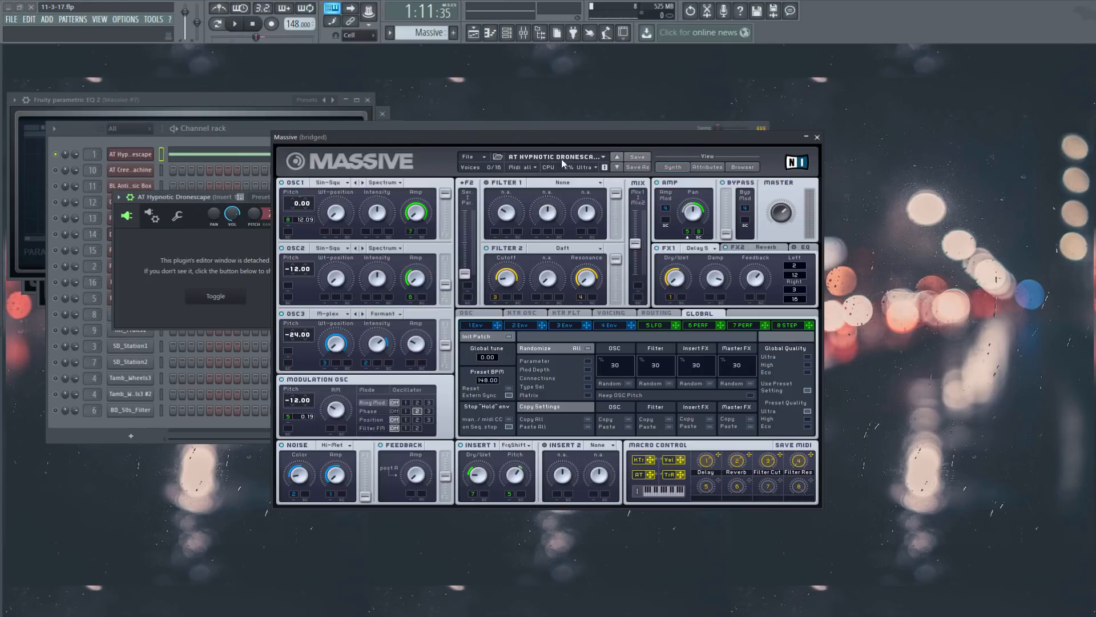
left_click(467, 98)
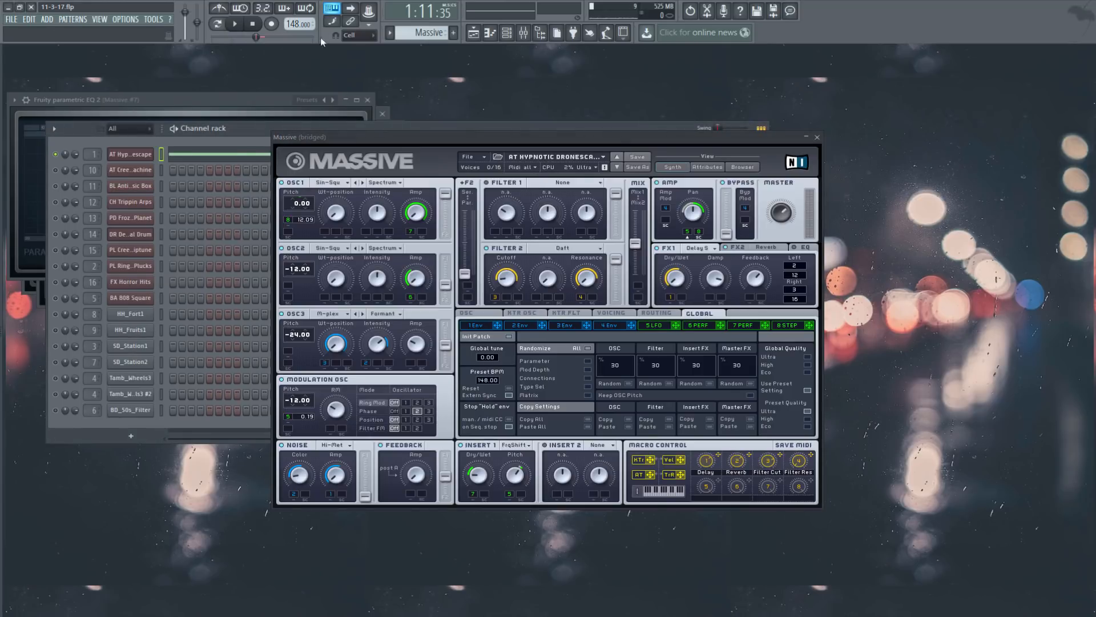
left_click(254, 38)
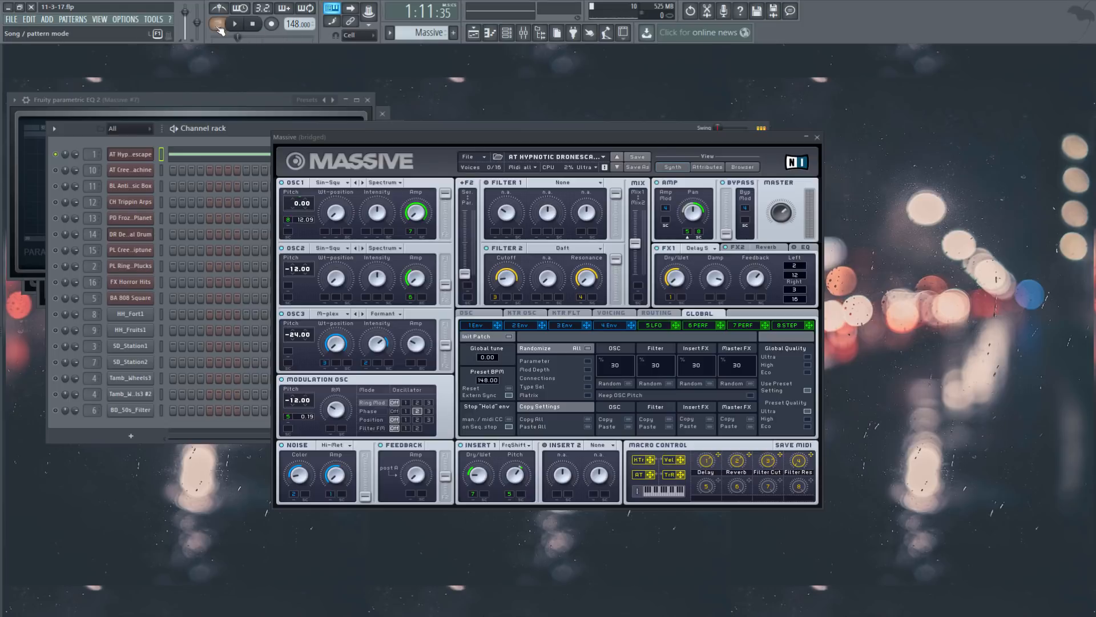
Step: Play the drone pattern, view its single long note in the piano roll, then stop
key("space")
left_click(818, 137)
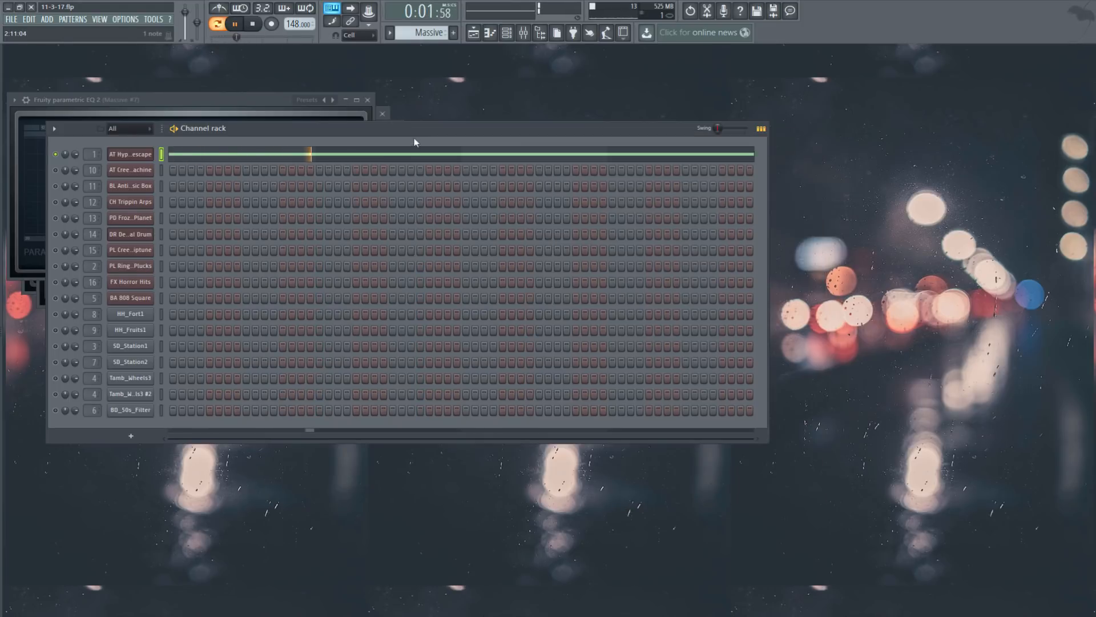
left_click(420, 156)
scroll(492, 367, "up", 1)
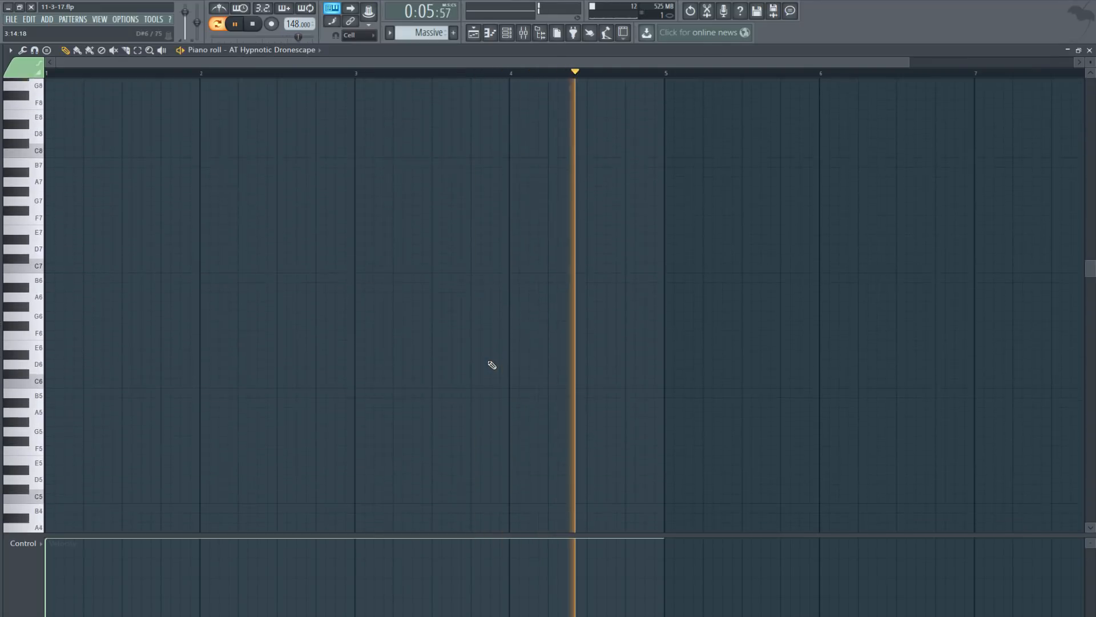
scroll(490, 363, "down", 15)
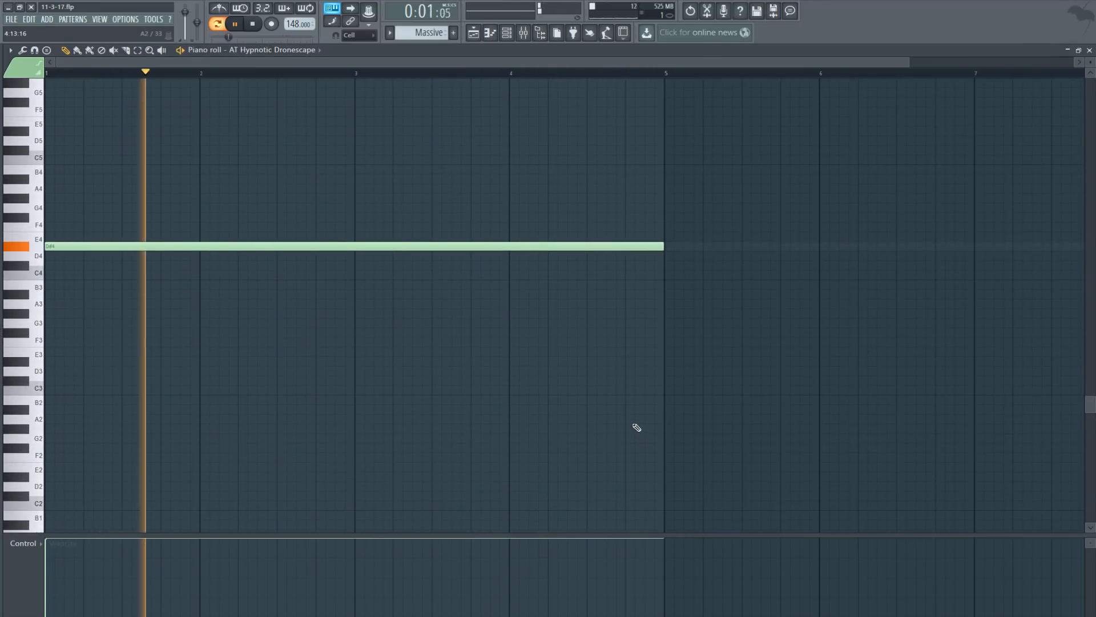
left_click(1090, 50)
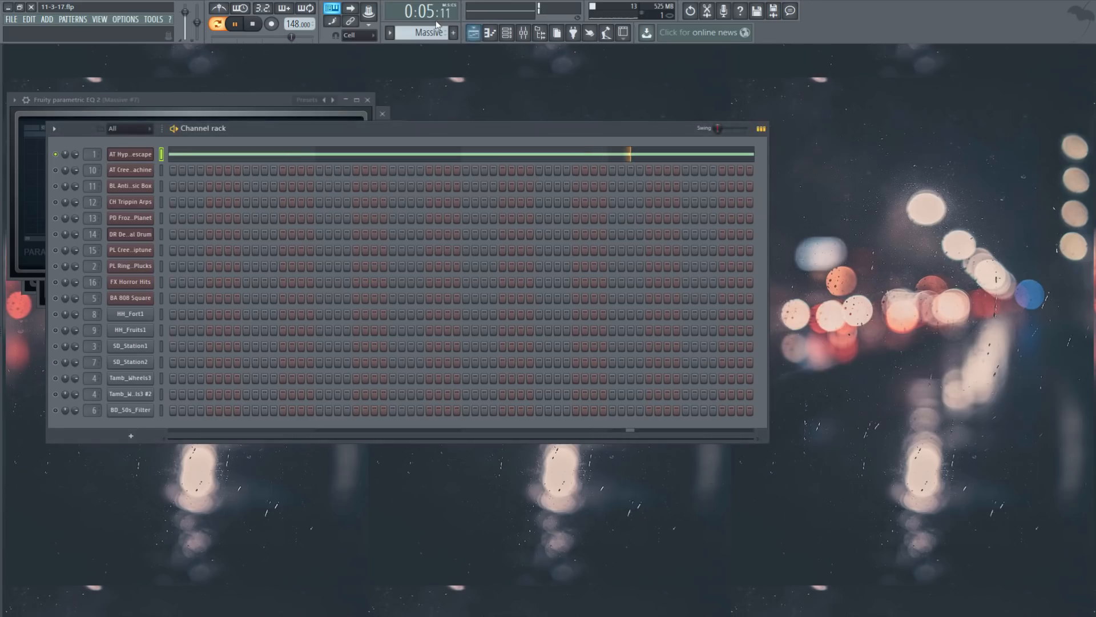
left_click(253, 25)
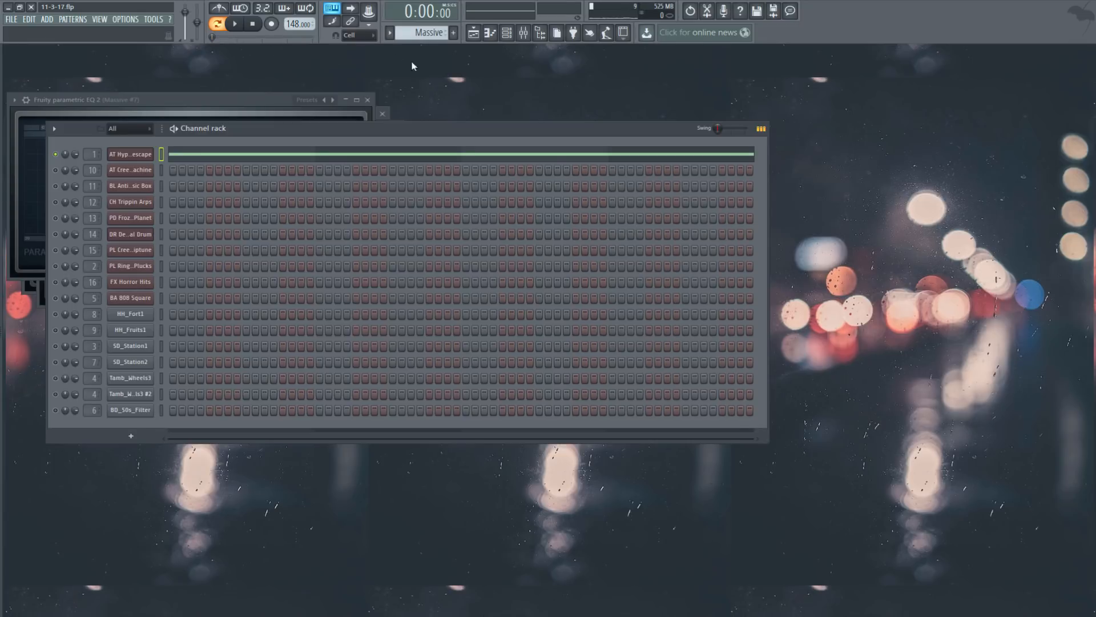
Step: Move to the AT Creepy Machine channel (Massive #2) and open, then close its Massive synth
scroll(425, 33, "down", 1)
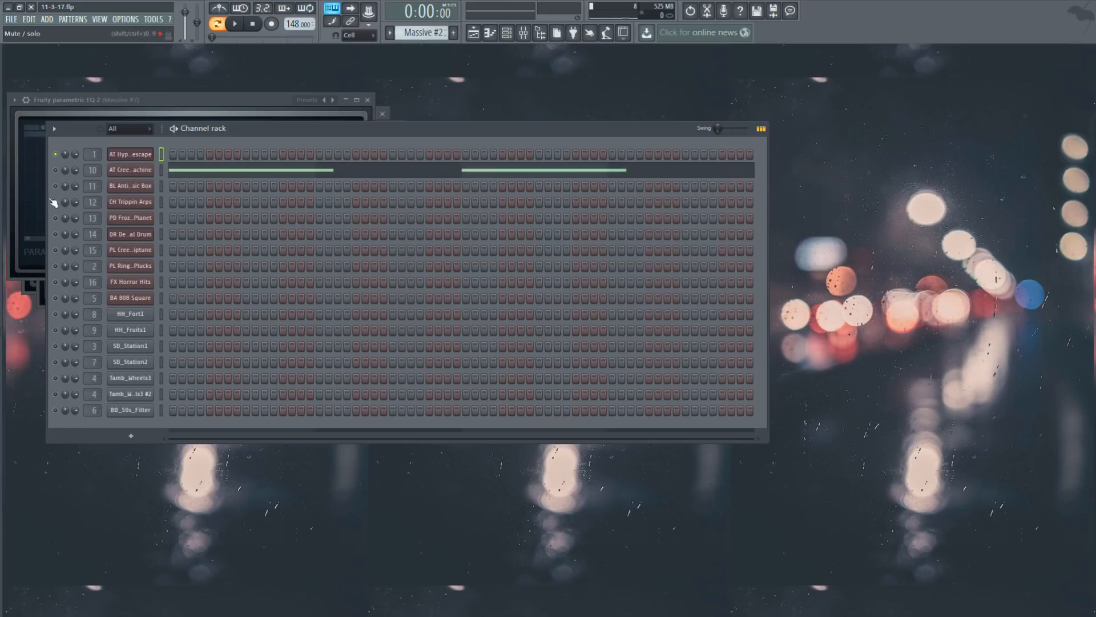
left_click(149, 172)
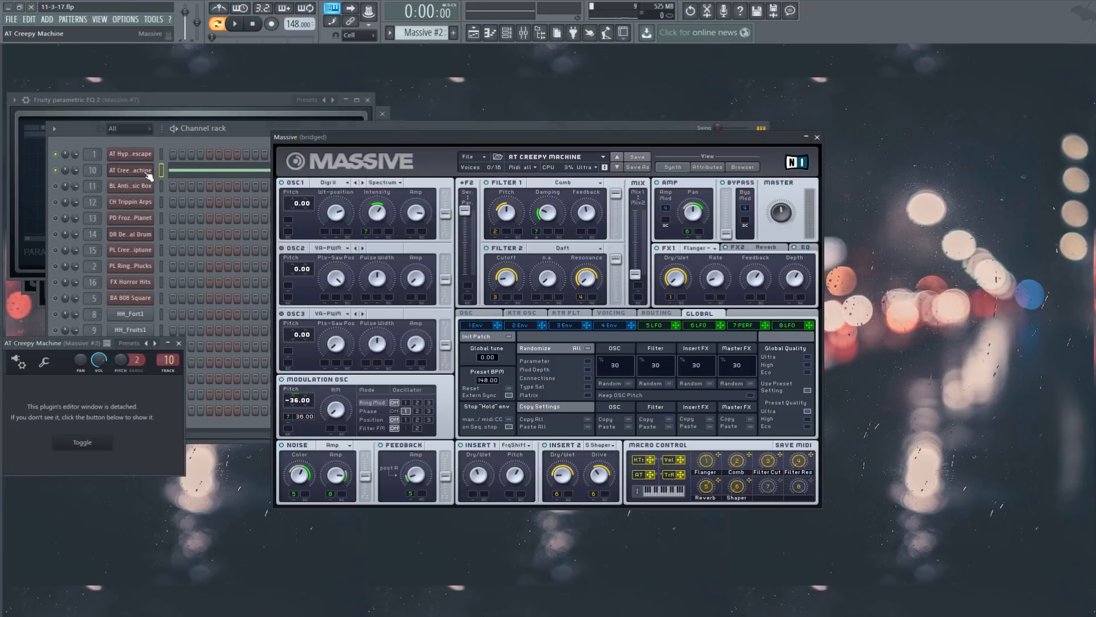
left_click(561, 98)
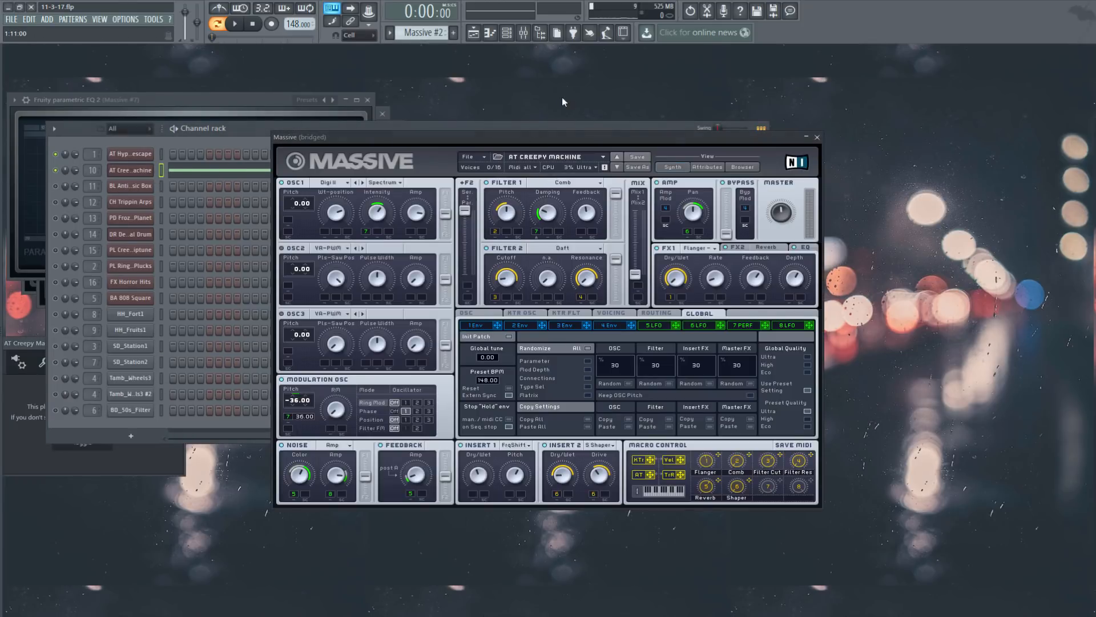
left_click(817, 137)
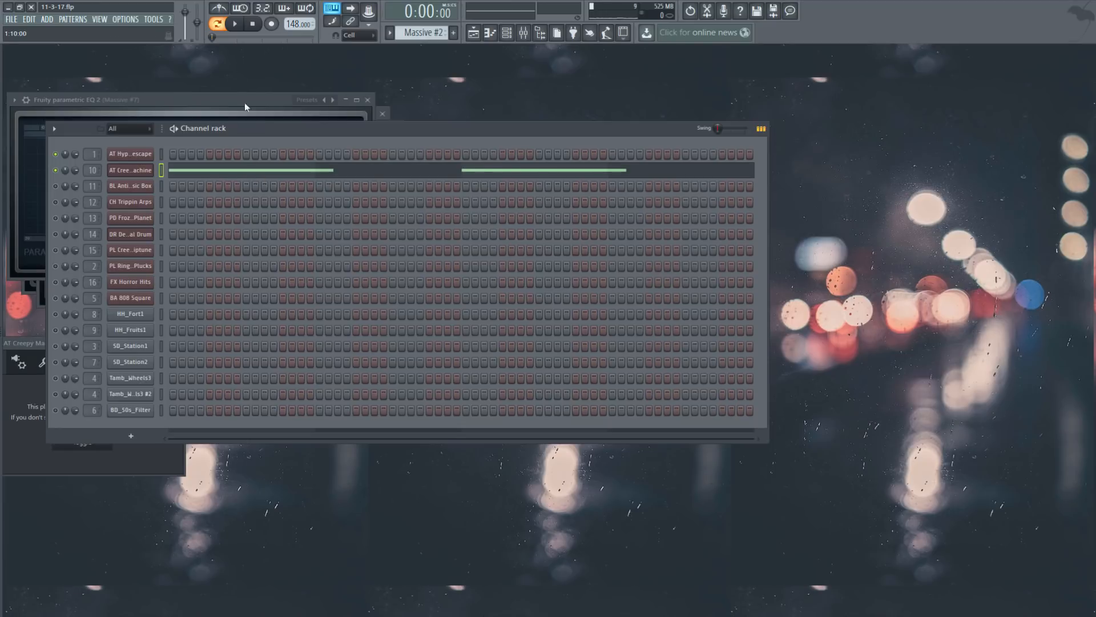
Step: Play the Creepy Machine pattern, view its two long notes in the piano roll, then stop
left_click(222, 28)
left_click(236, 26)
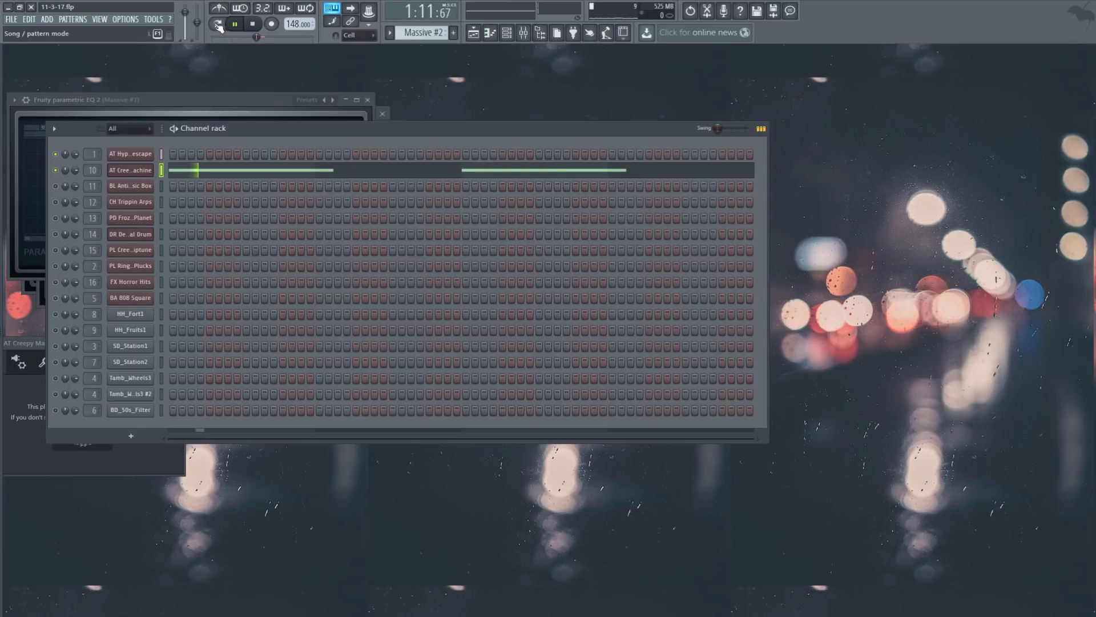
left_click(217, 23)
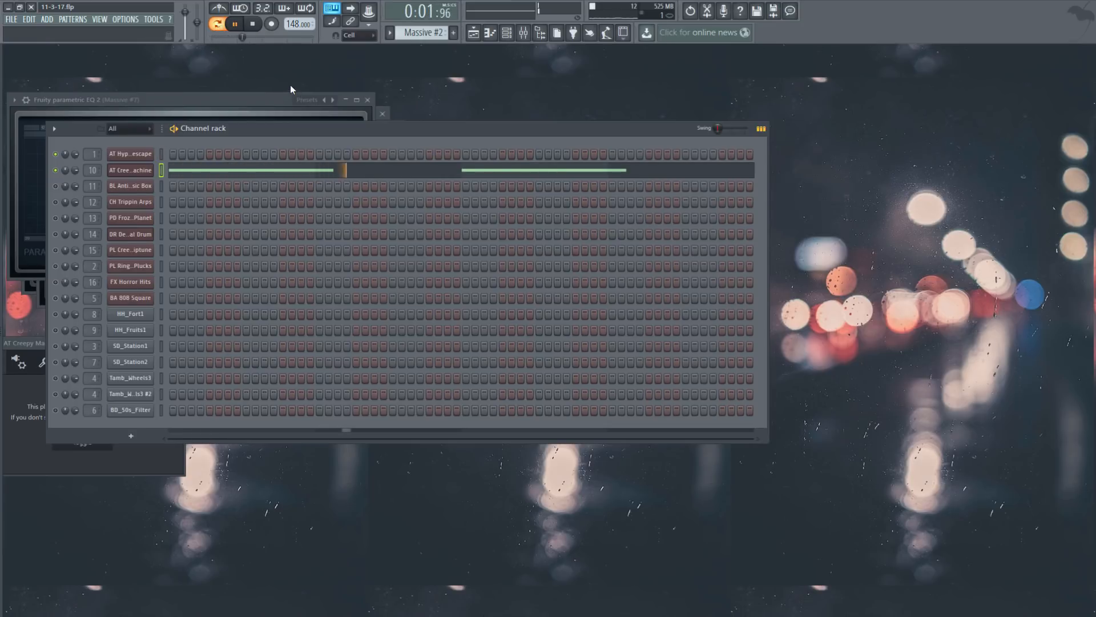
left_click(317, 172)
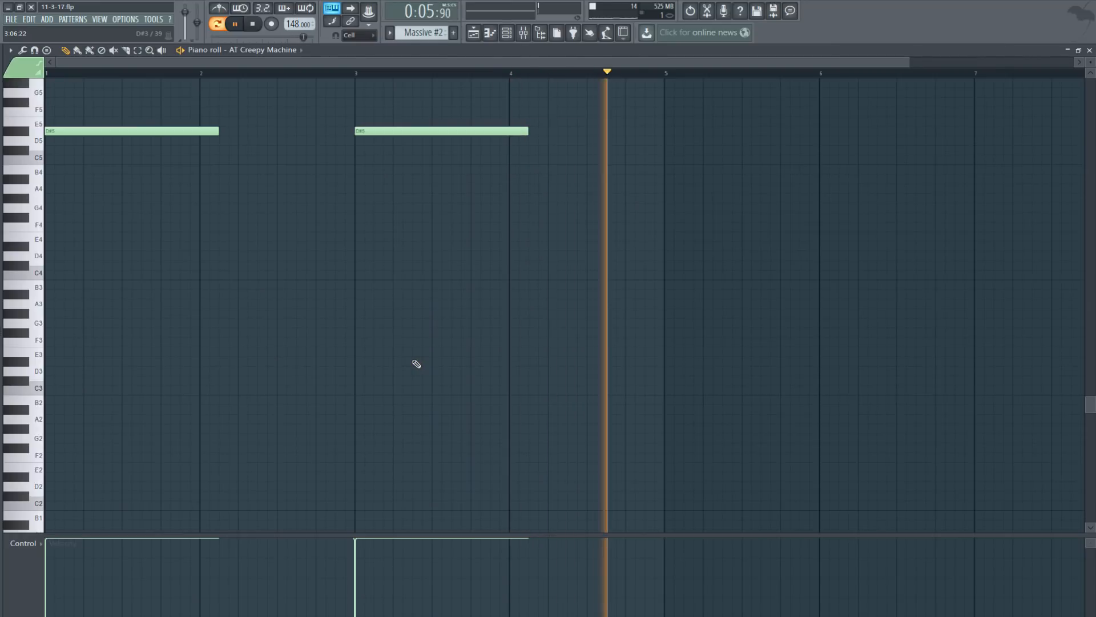
left_click(253, 25)
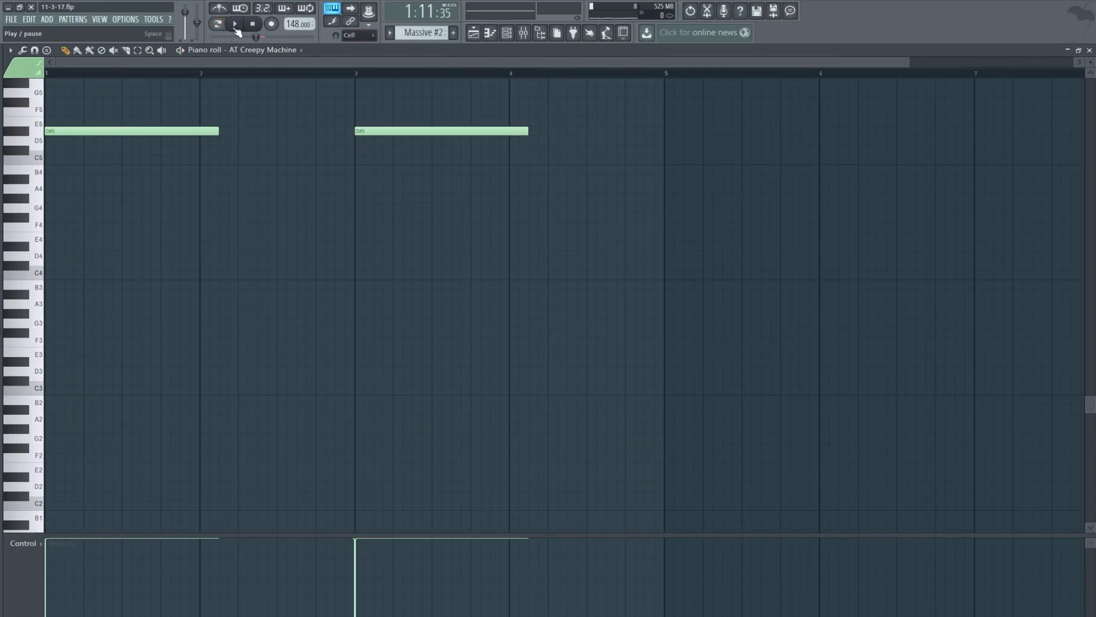
key("space")
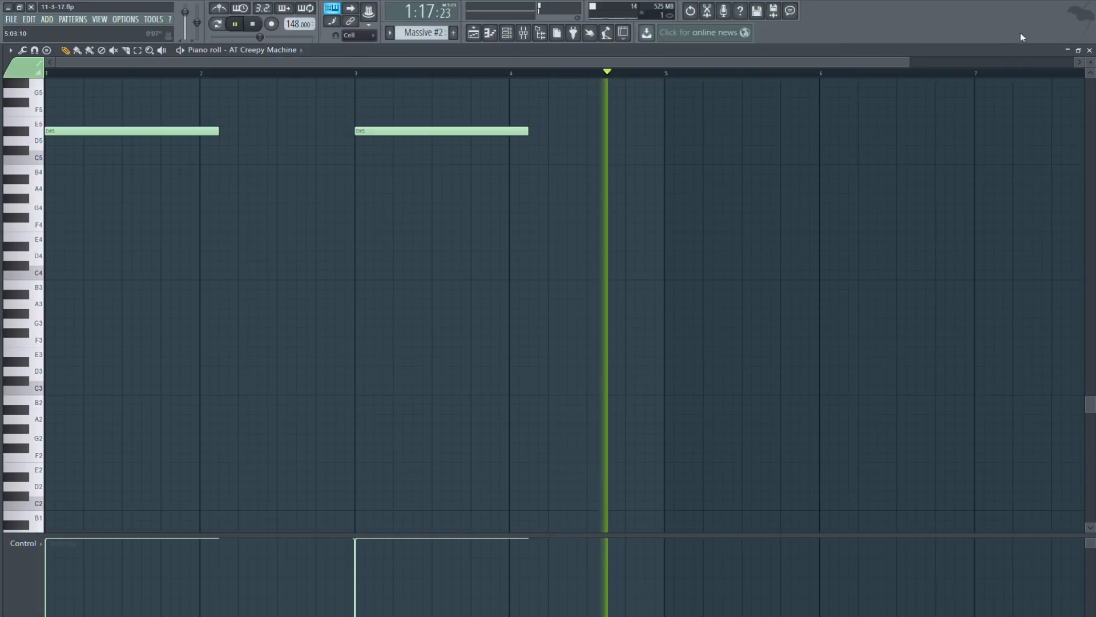
left_click(1090, 50)
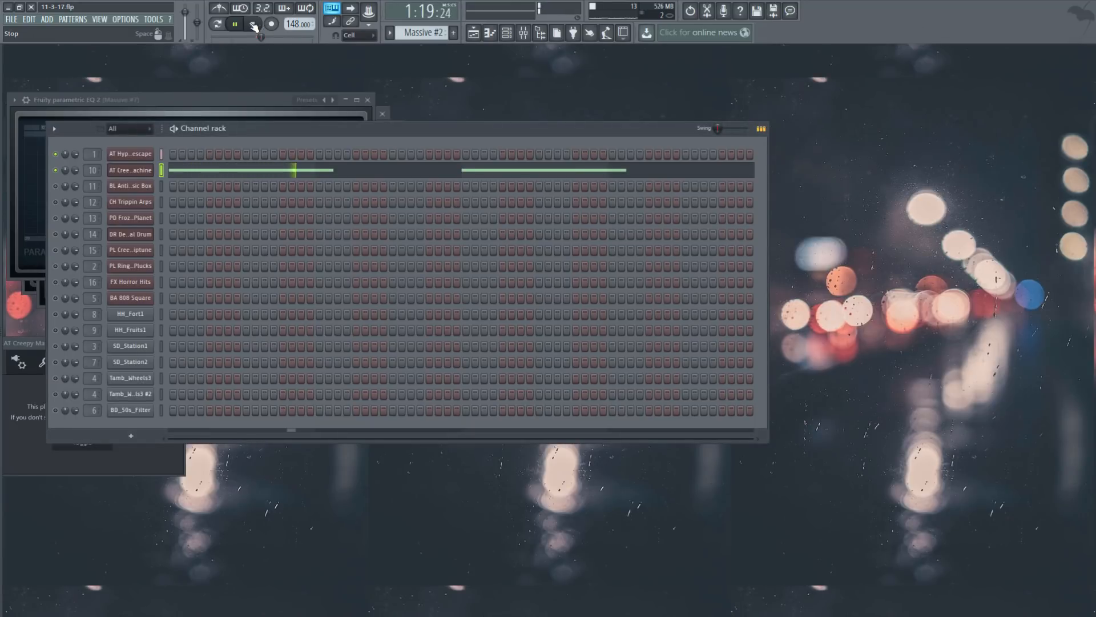
left_click(253, 24)
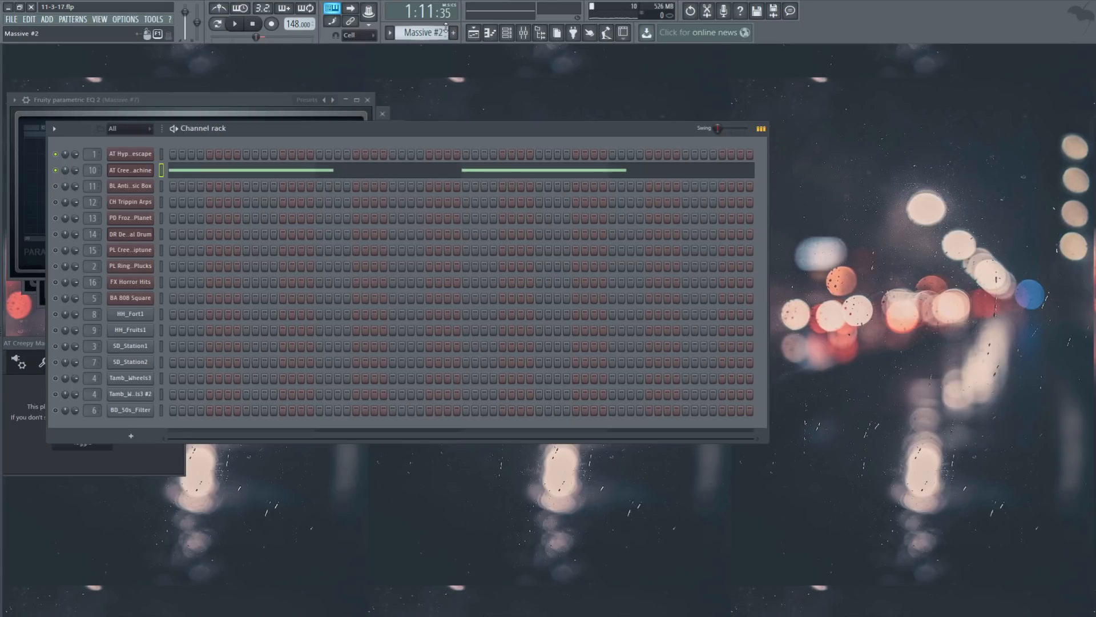
Step: Switch to Massive #3 and play the BL Antique Music Box melody with its notes in view
scroll(434, 32, "down", 1)
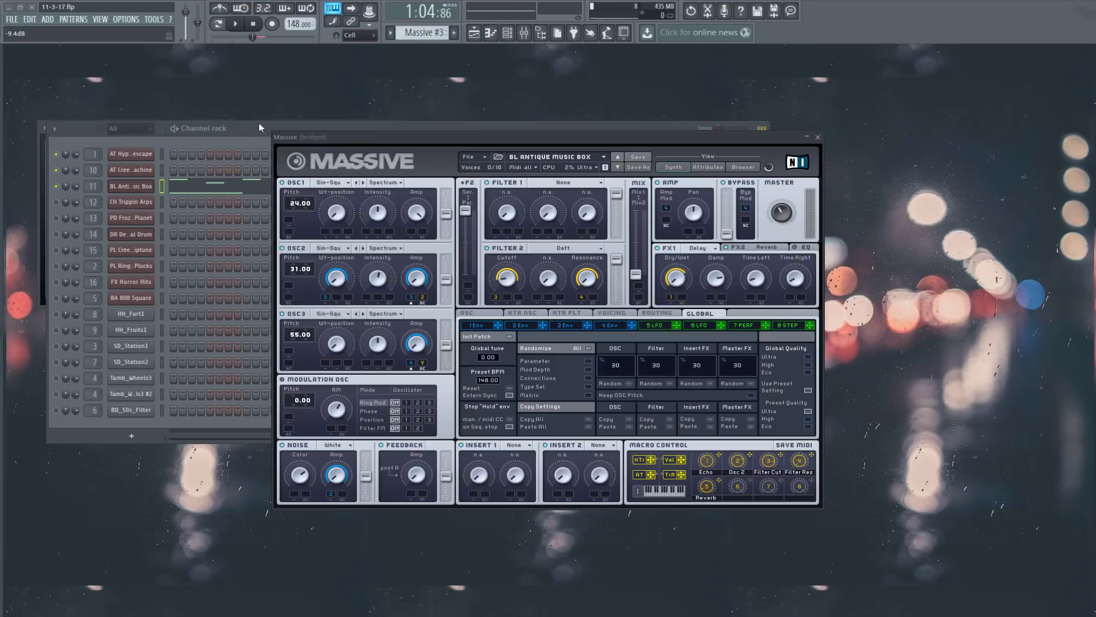
key("Escape")
key("space")
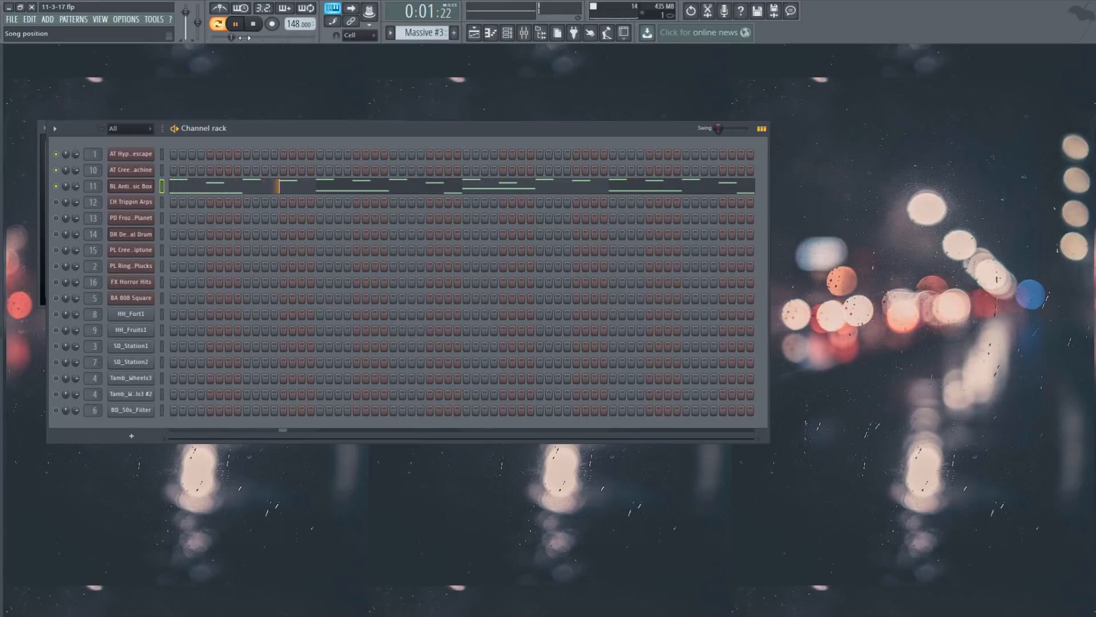
left_click(251, 194)
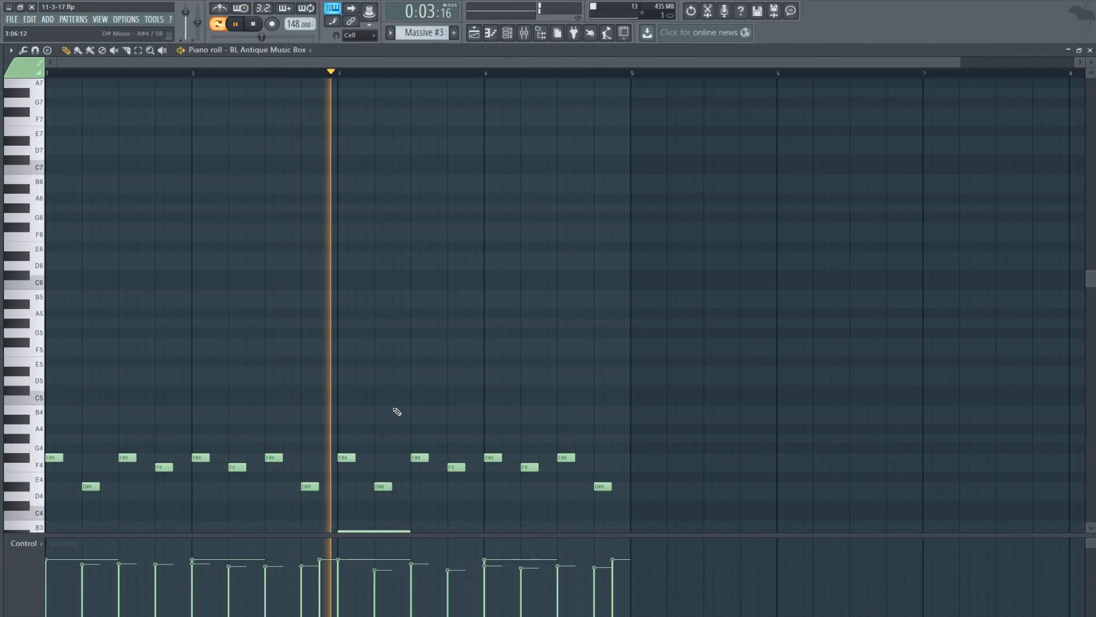
scroll(385, 405, "down", 3)
scroll(423, 408, "down", 2)
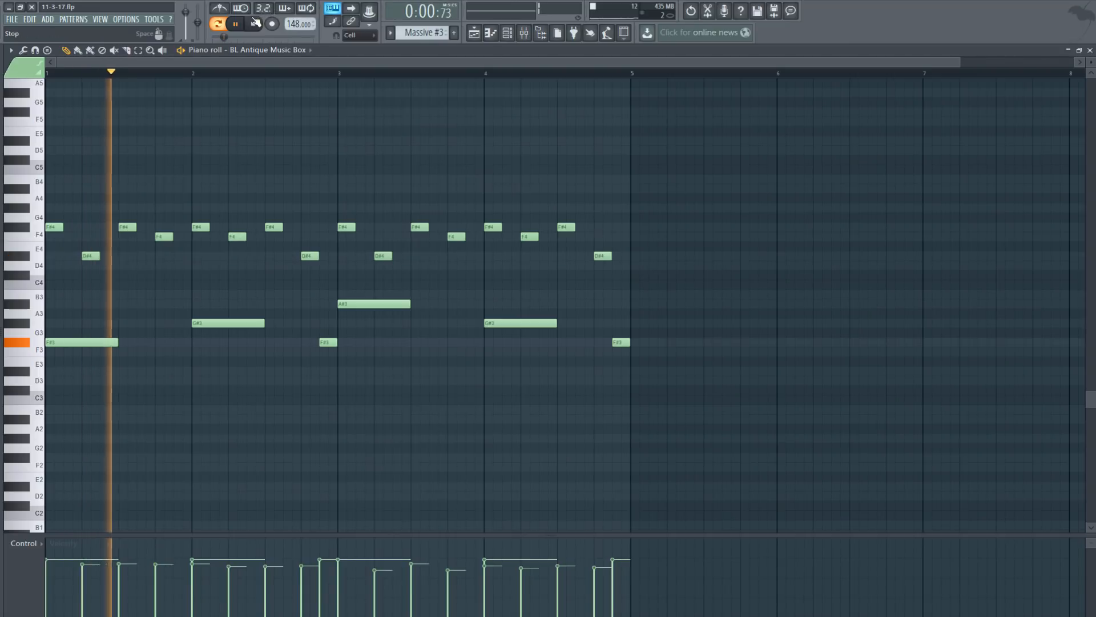
key("space")
Step: Select the upper melody and the lower notes, deselect, then replay and close the piano roll
left_click_drag(650, 275, 46, 216)
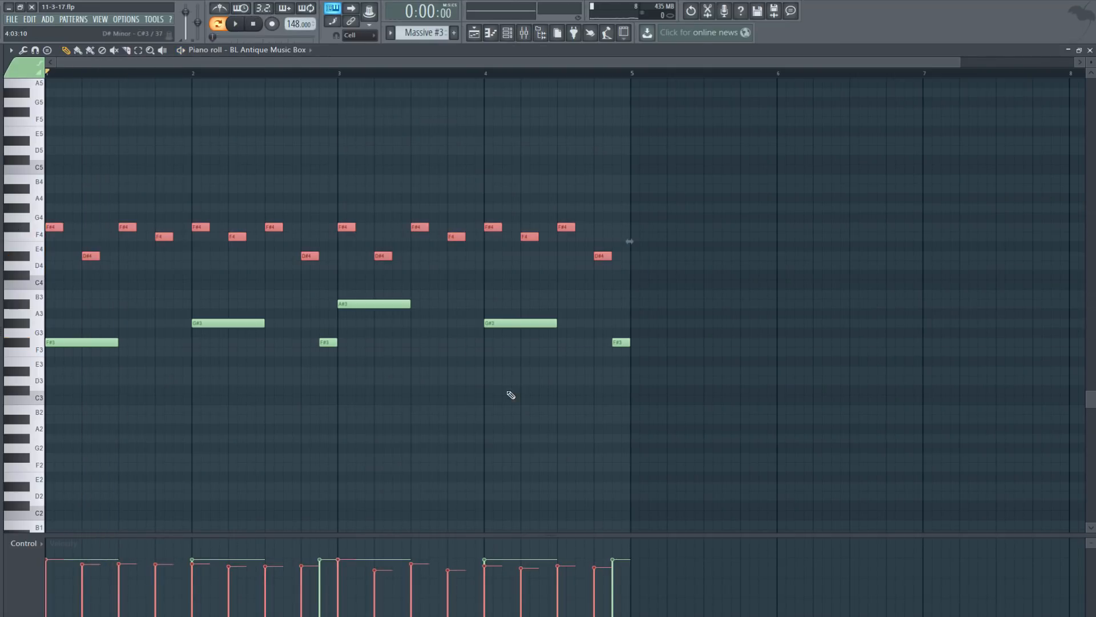
left_click_drag(711, 423, 25, 320)
left_click(457, 410)
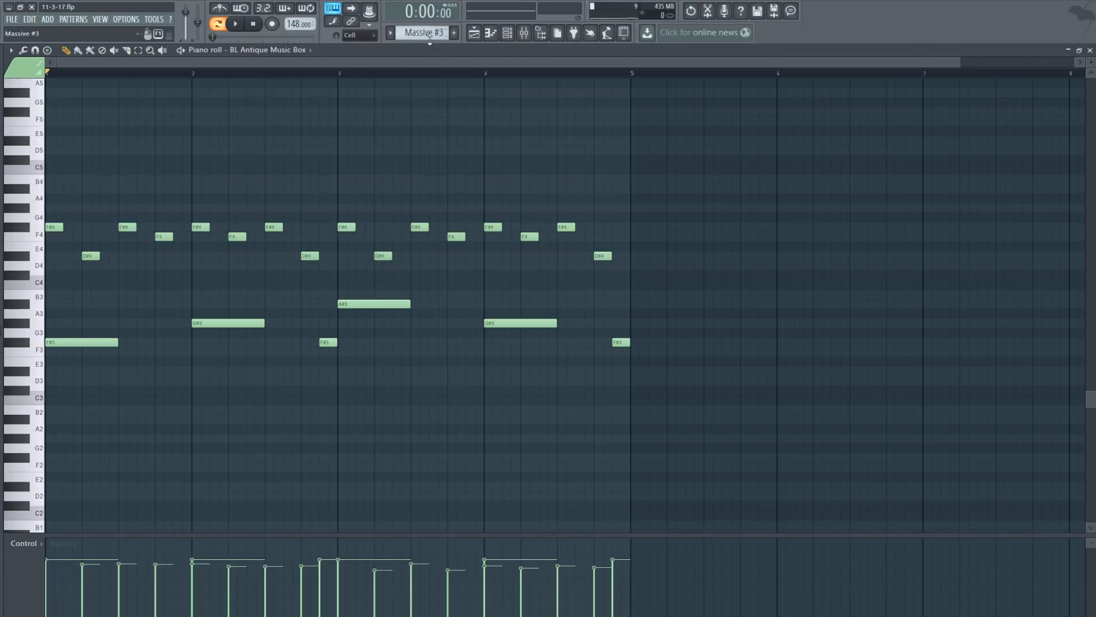
key("space")
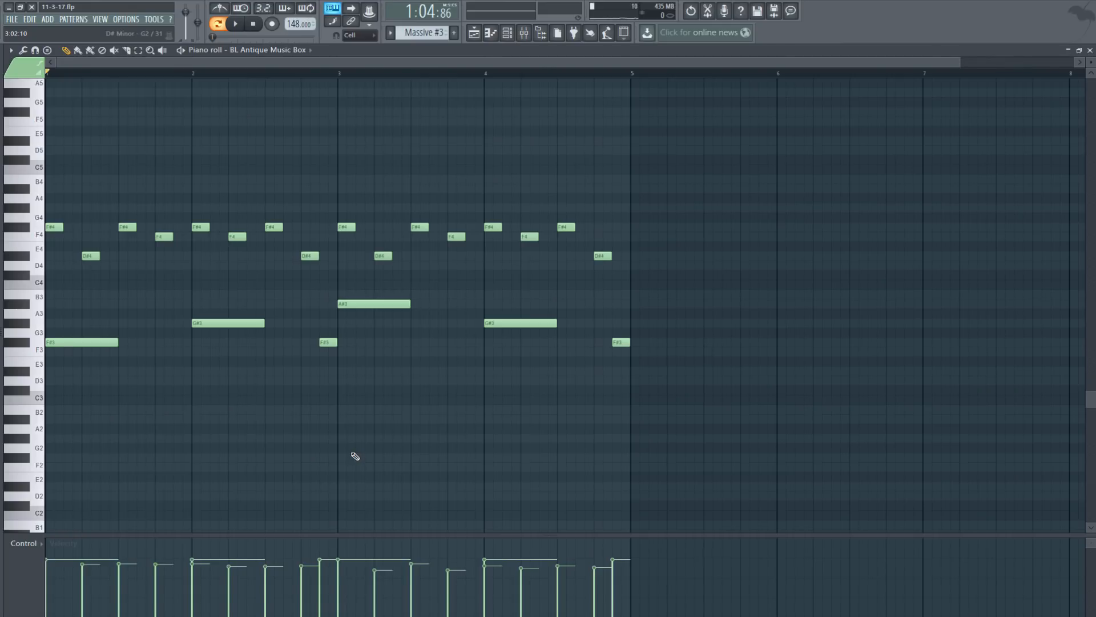
left_click(236, 24)
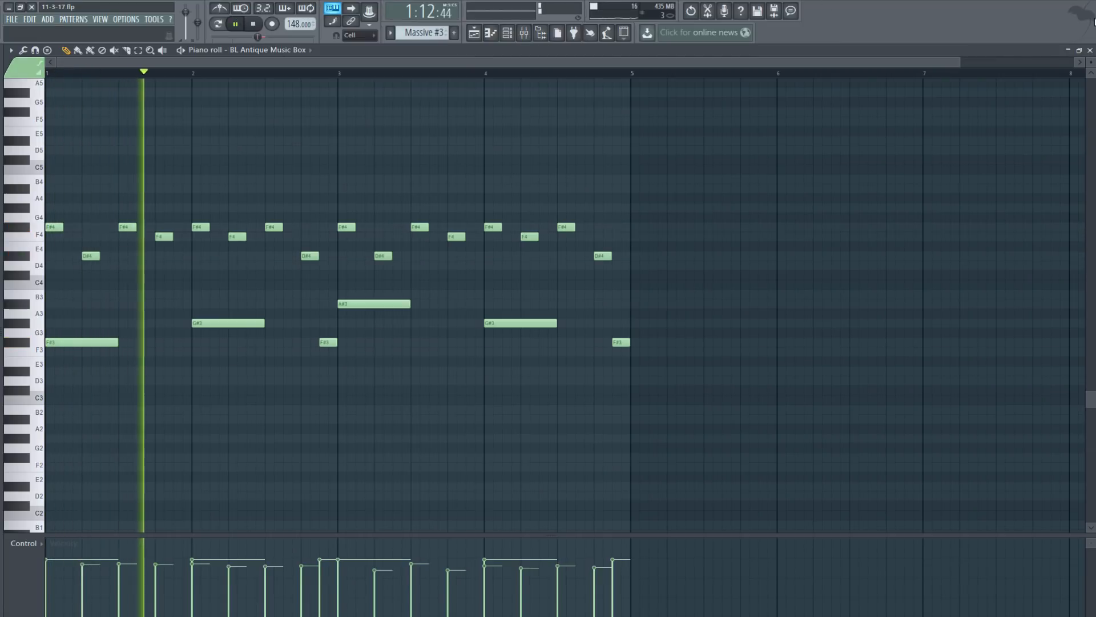
left_click(1090, 50)
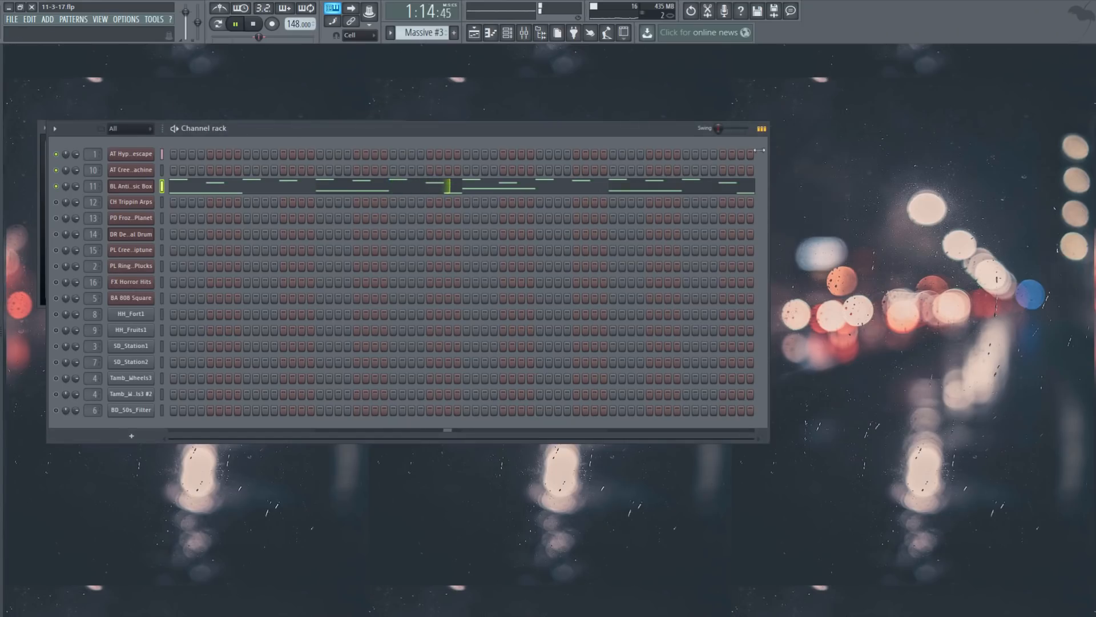
Step: Loop Massive #4's two CH Trippin Arps notes in pattern mode with its piano roll open
left_click(256, 23)
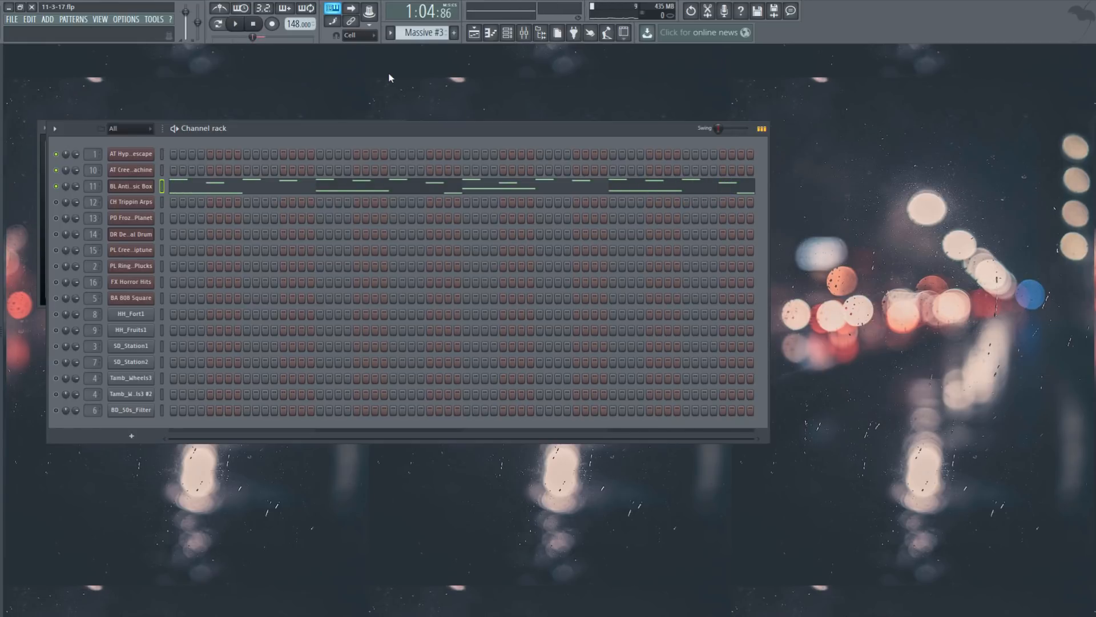
scroll(423, 32, "down", 1)
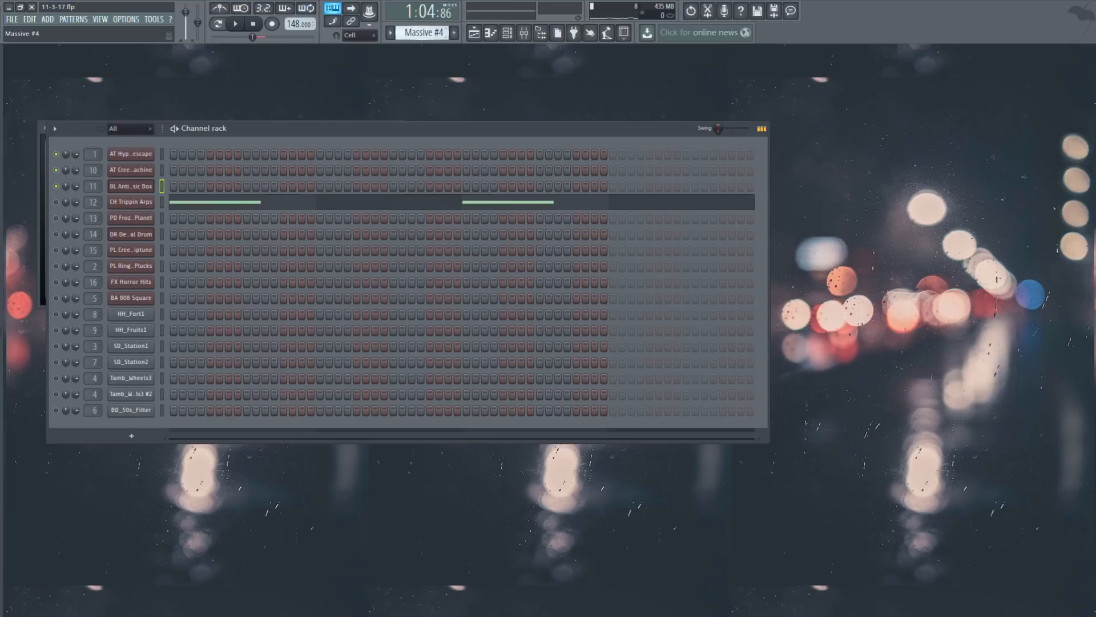
left_click(235, 24)
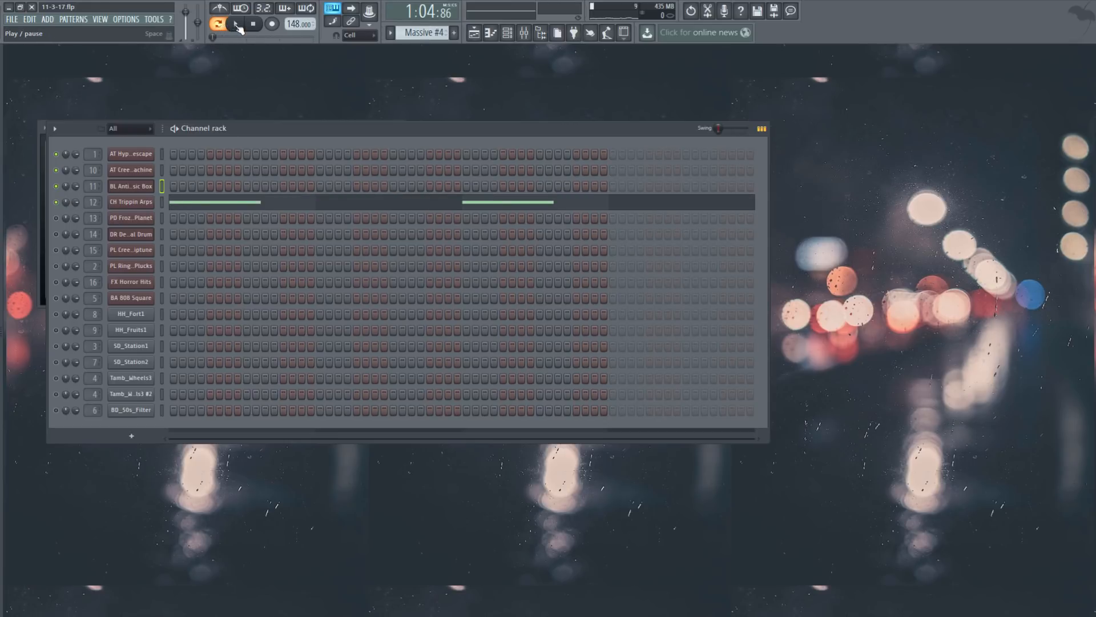
left_click(251, 202)
scroll(534, 302, "up", 2)
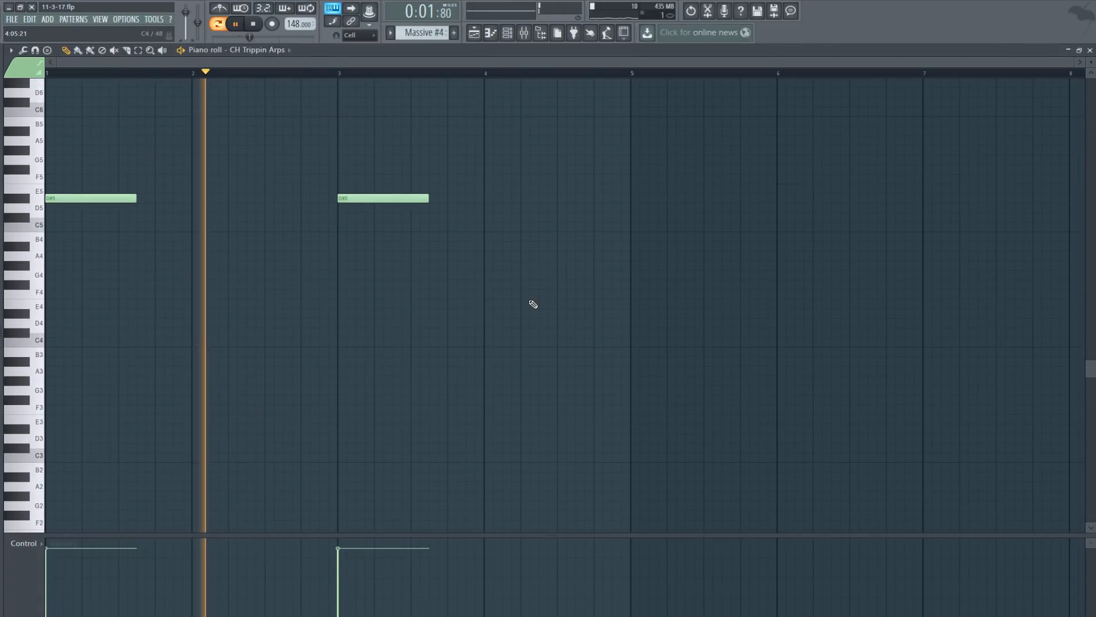
left_click(256, 24)
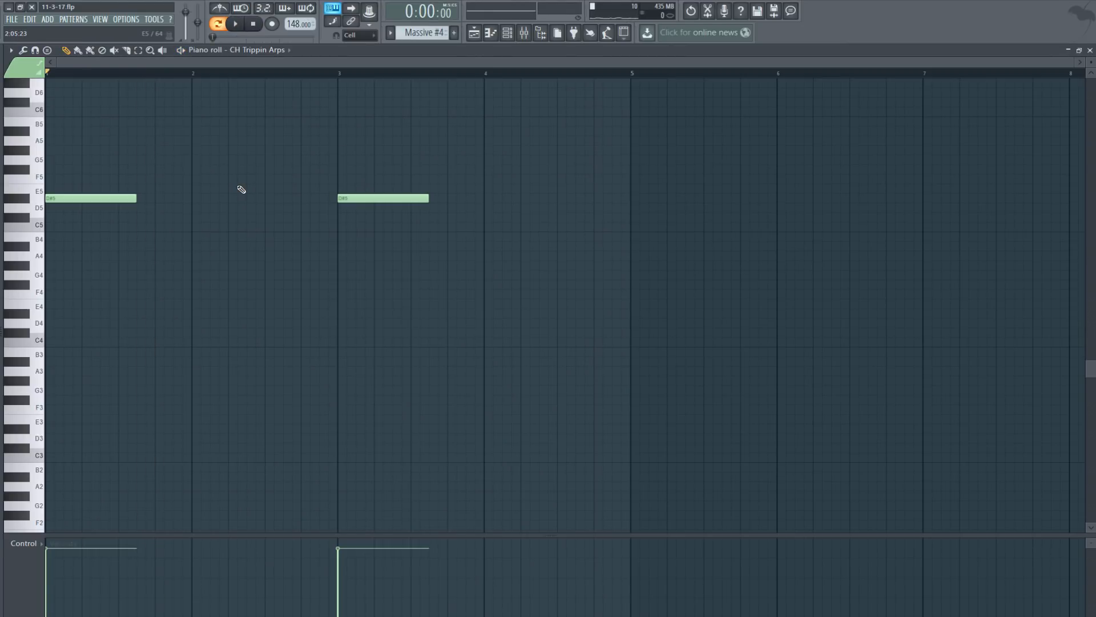
left_click(237, 24)
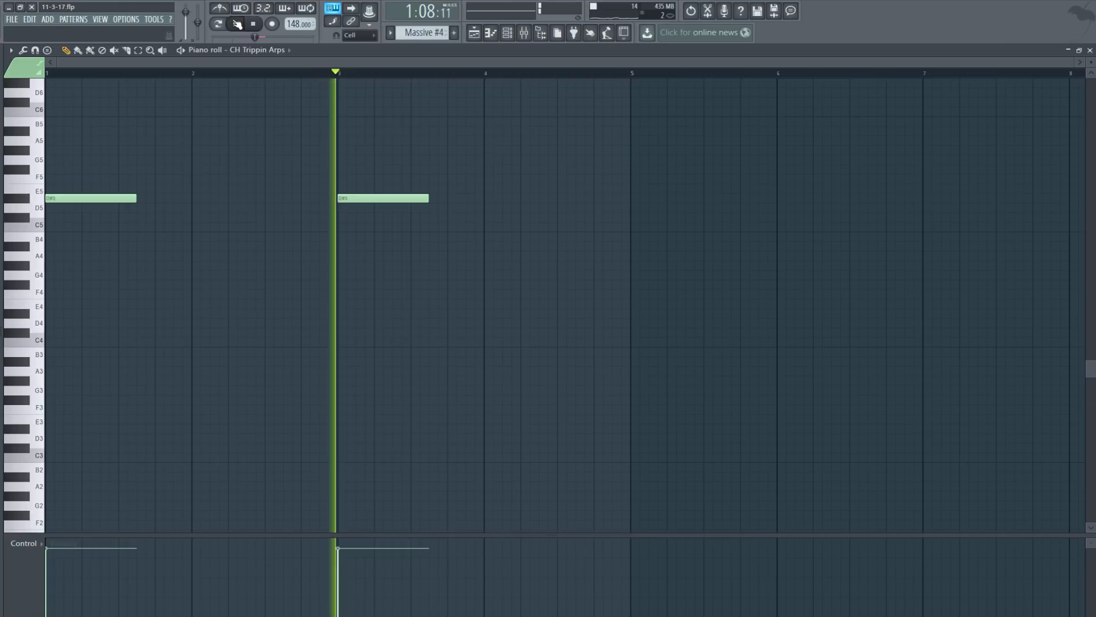
left_click(1090, 50)
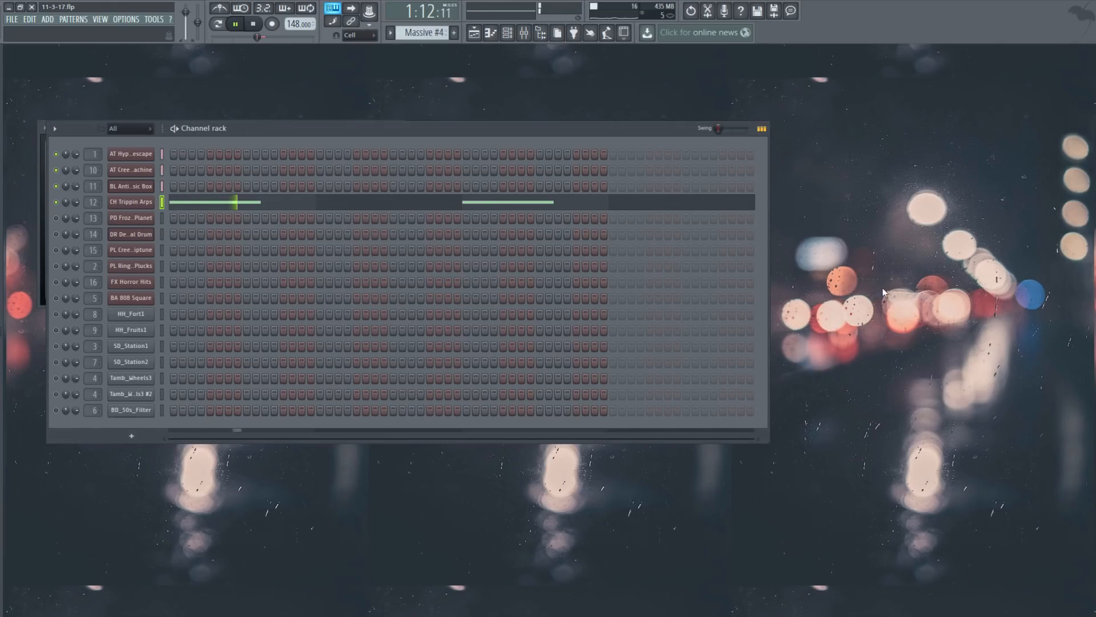
Step: Stop playback, unmute PD Frozen Planet and open the Massive #5 piano roll
left_click(254, 25)
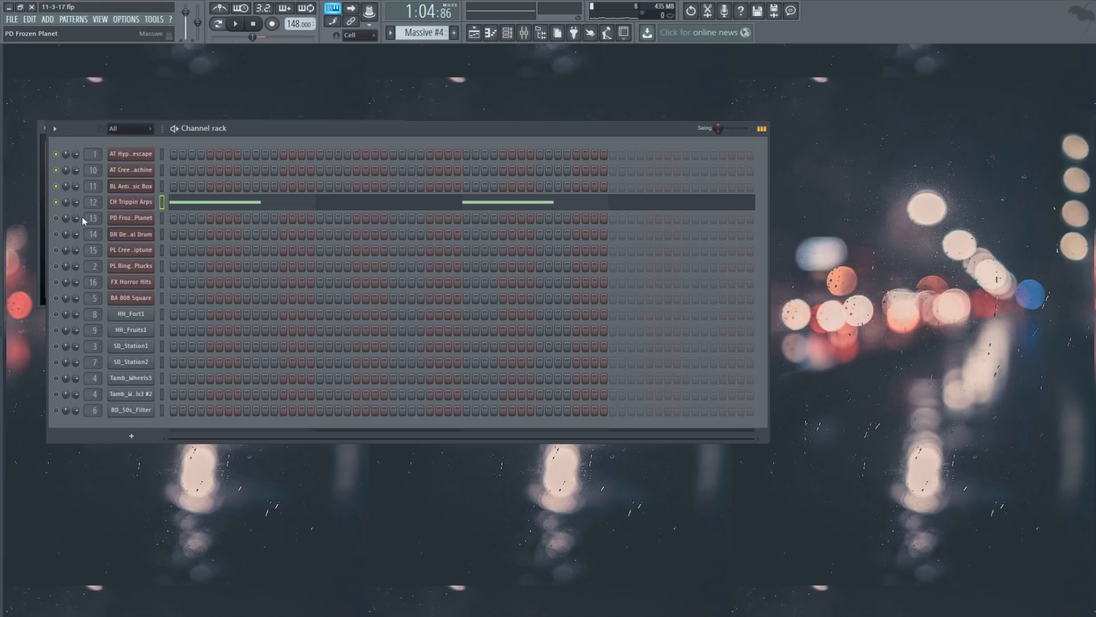
left_click(56, 218)
left_click_drag(423, 32, 423, 28)
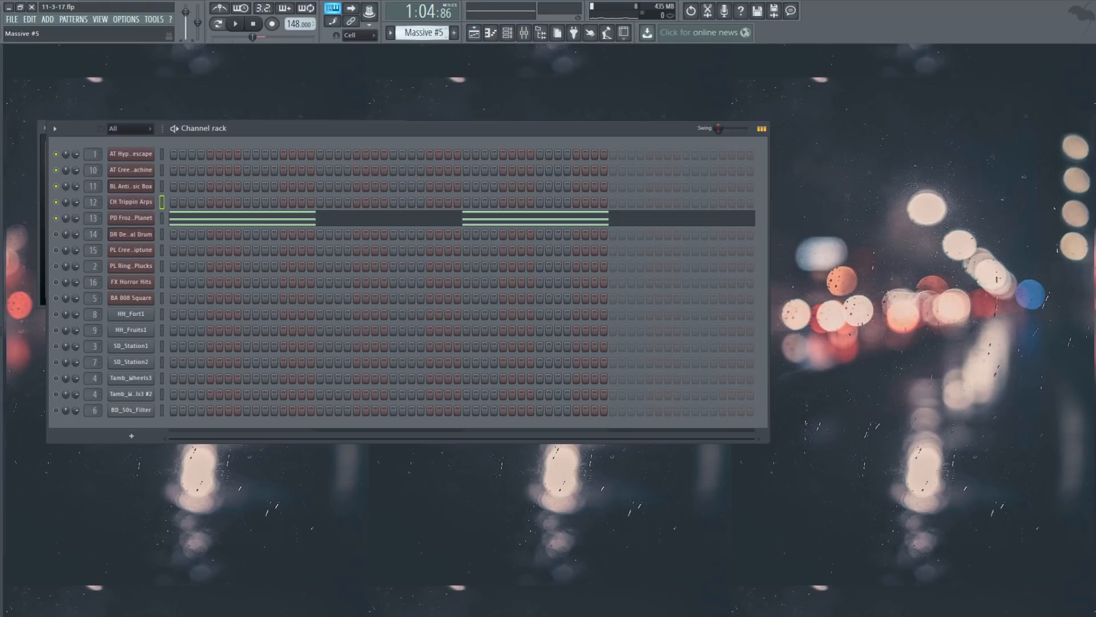
left_click(181, 224)
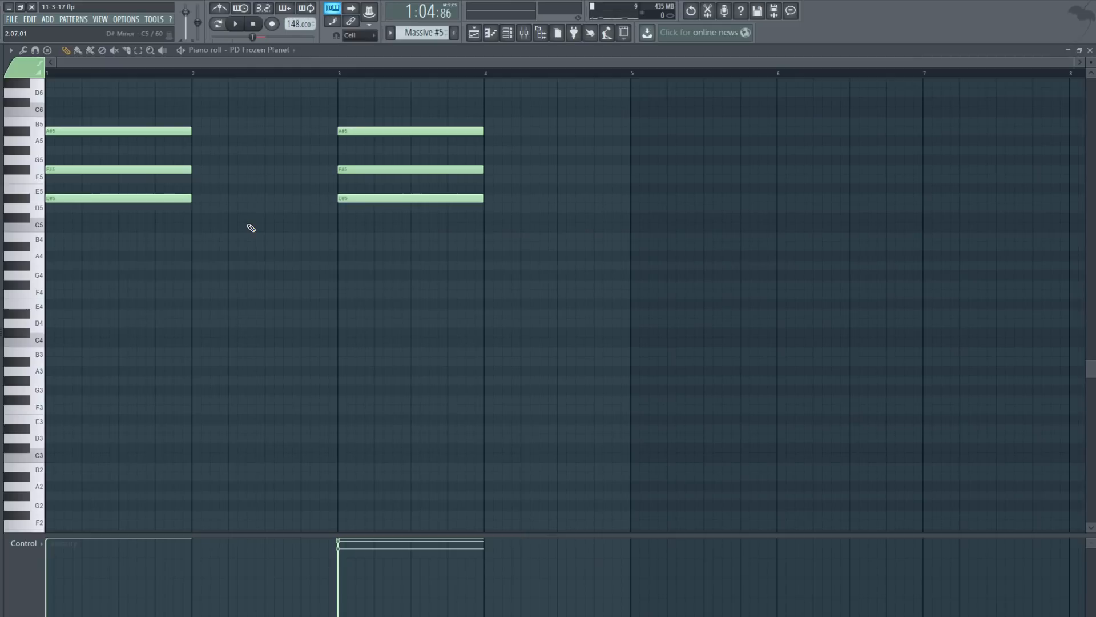
scroll(243, 337, "up", 2)
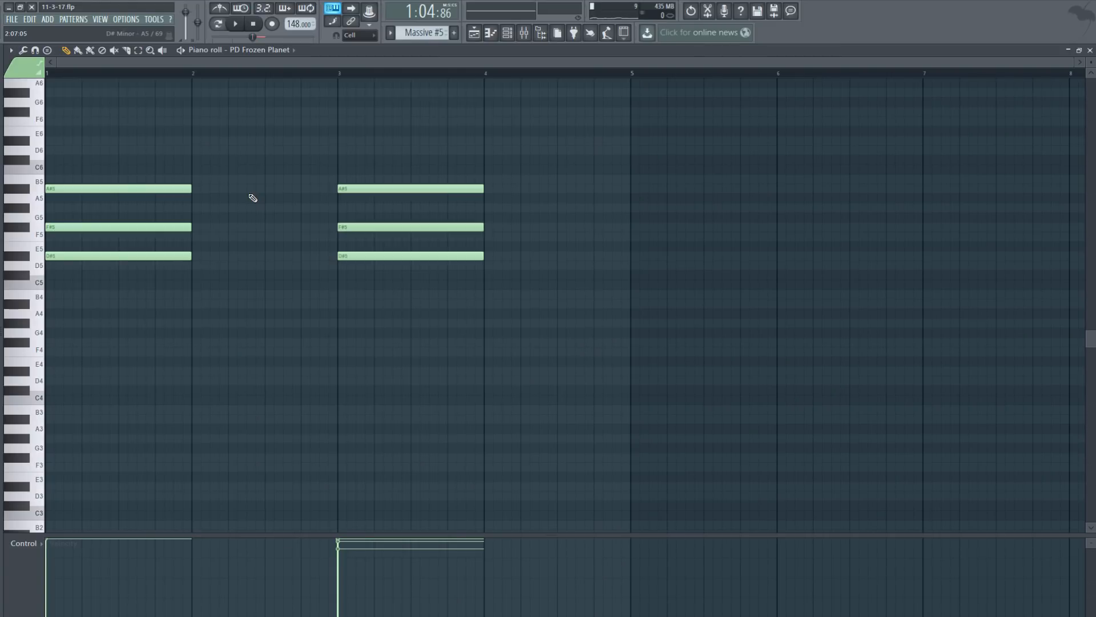
Step: Play the D#–F#–A# chords twice in pattern mode, then close the piano roll
left_click(226, 25)
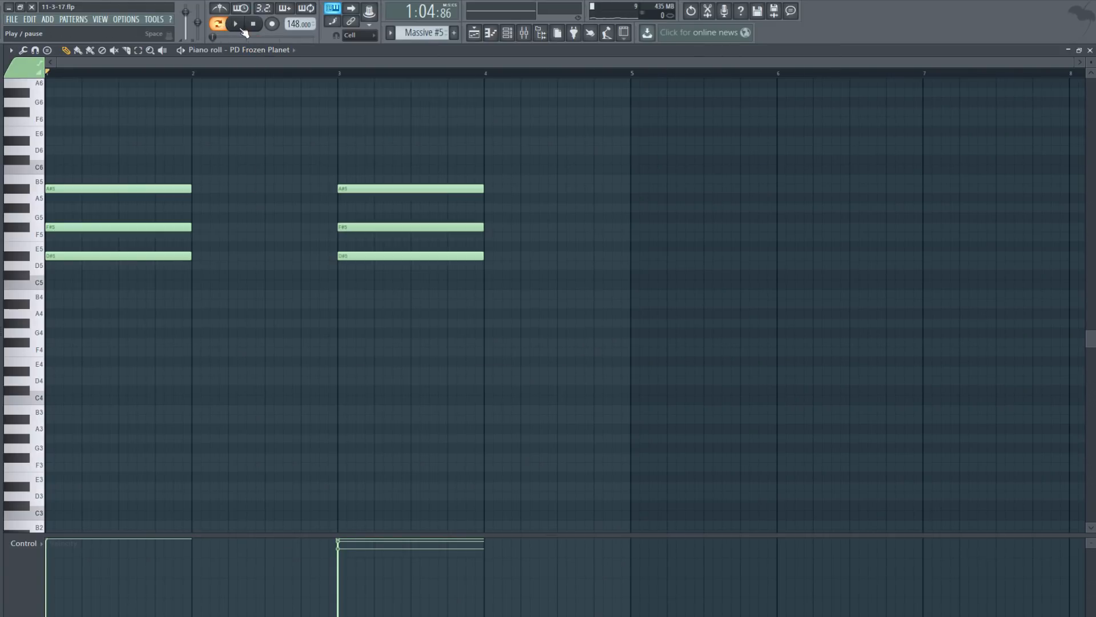
left_click(242, 29)
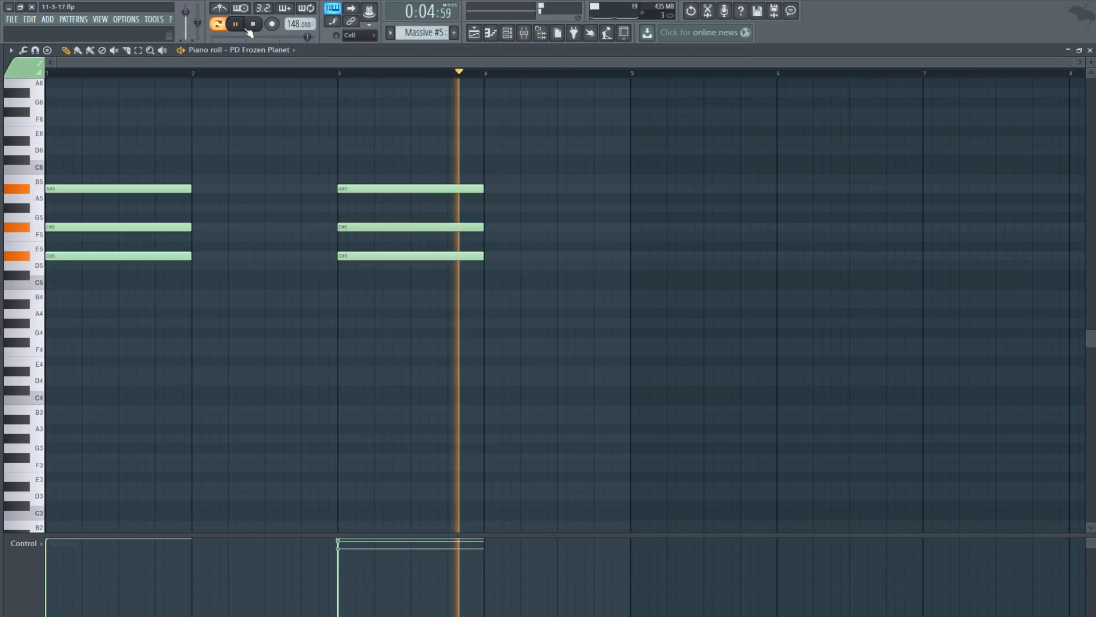
left_click(254, 27)
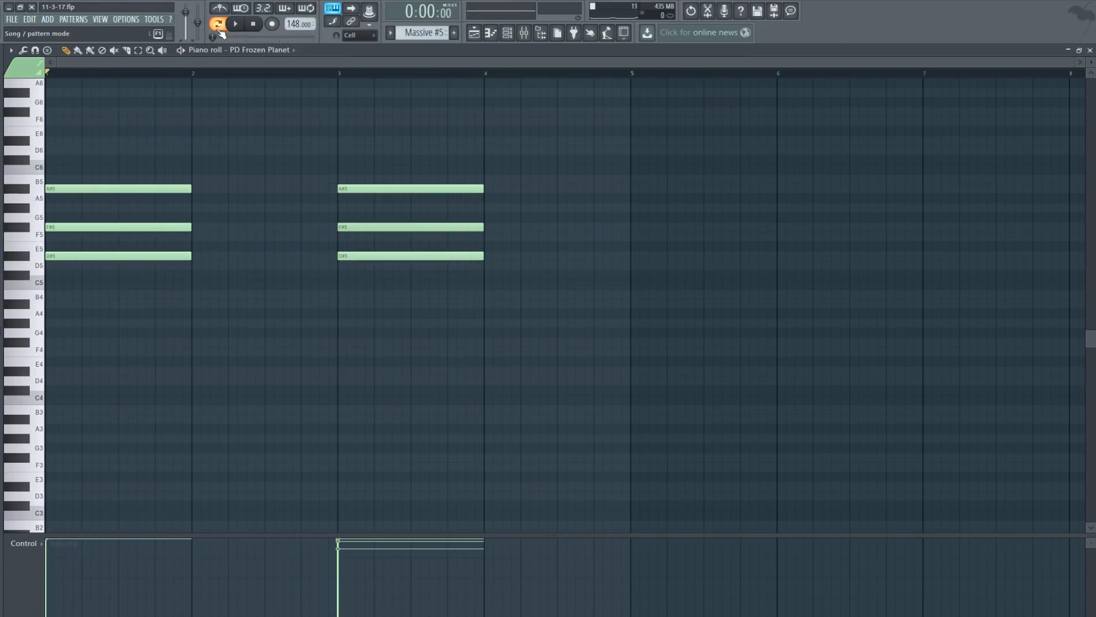
left_click(235, 24)
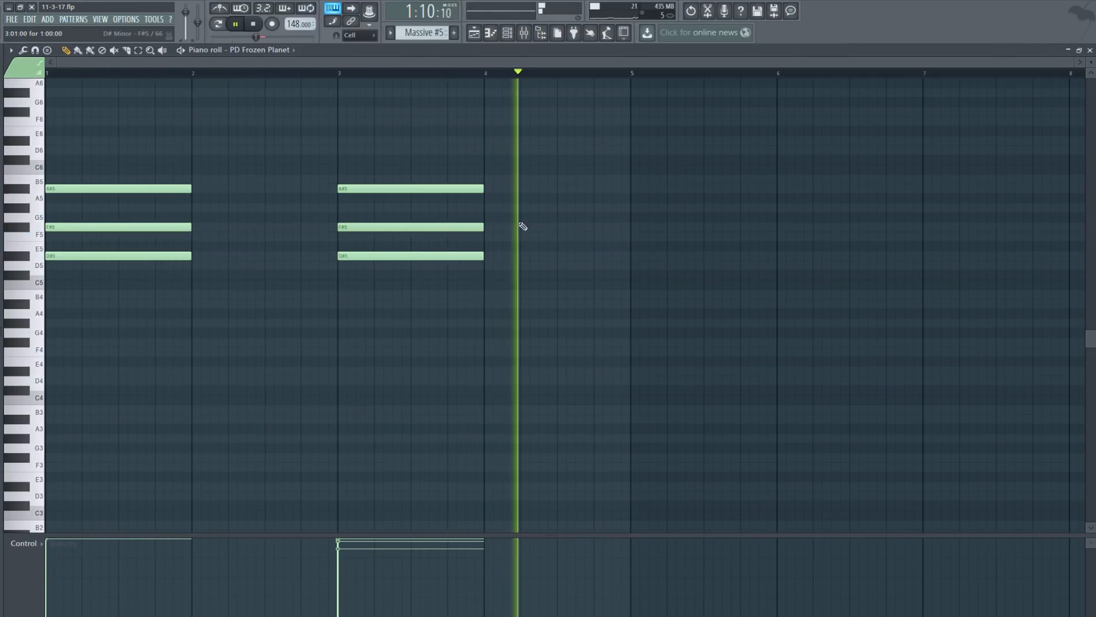
left_click(1090, 50)
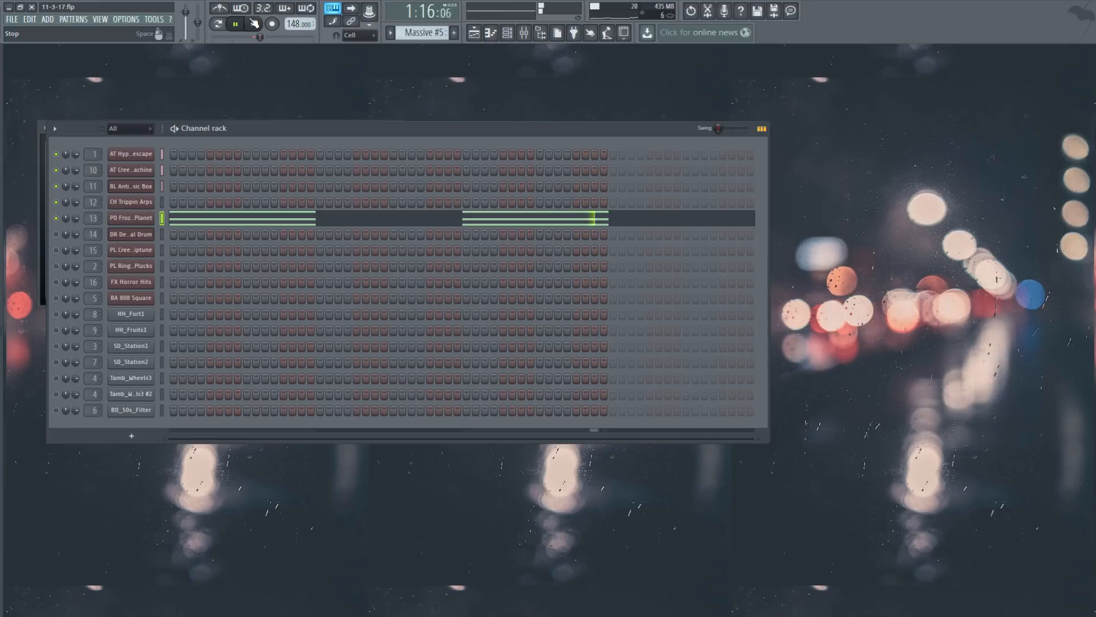
Step: Switch to Massive #7 and play the PL Creepy Chiptune melody with its piano roll open
left_click(254, 23)
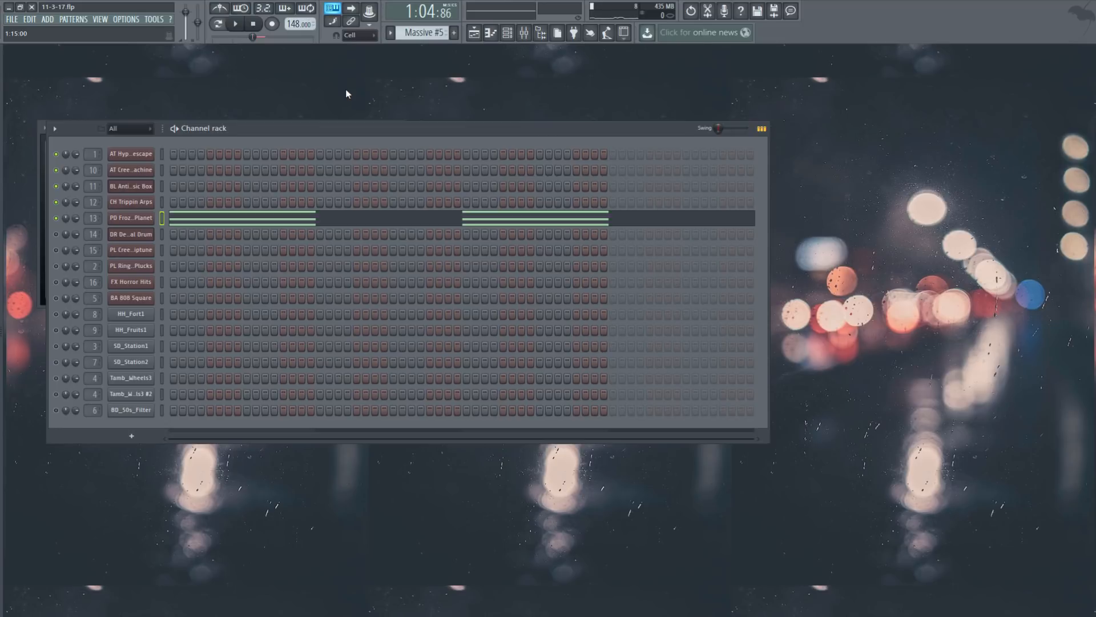
scroll(412, 32, "down", 2)
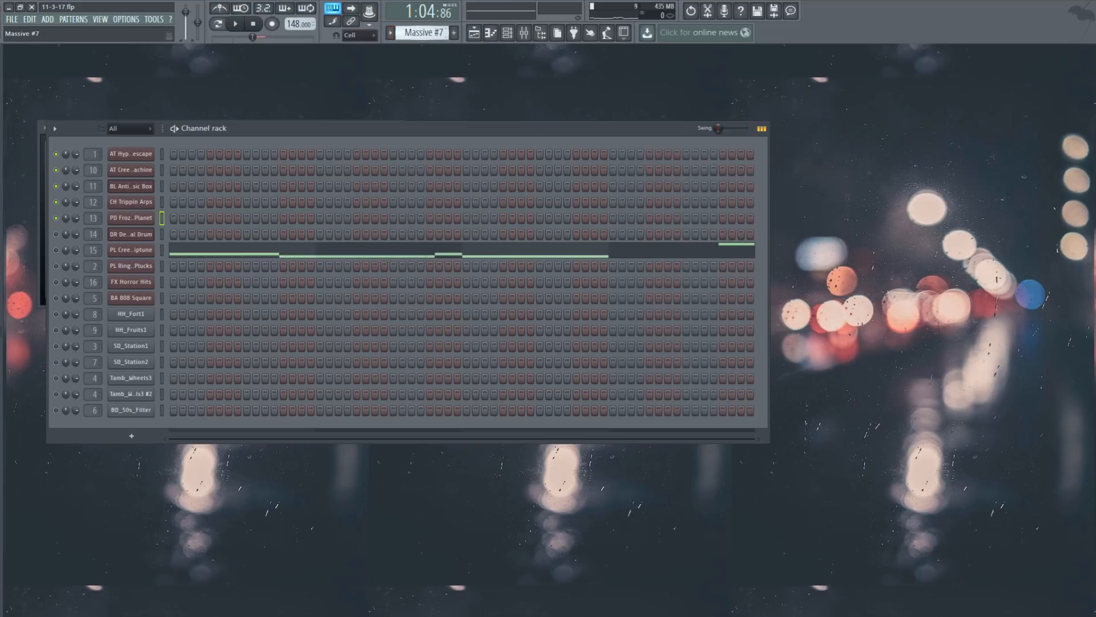
left_click(148, 251)
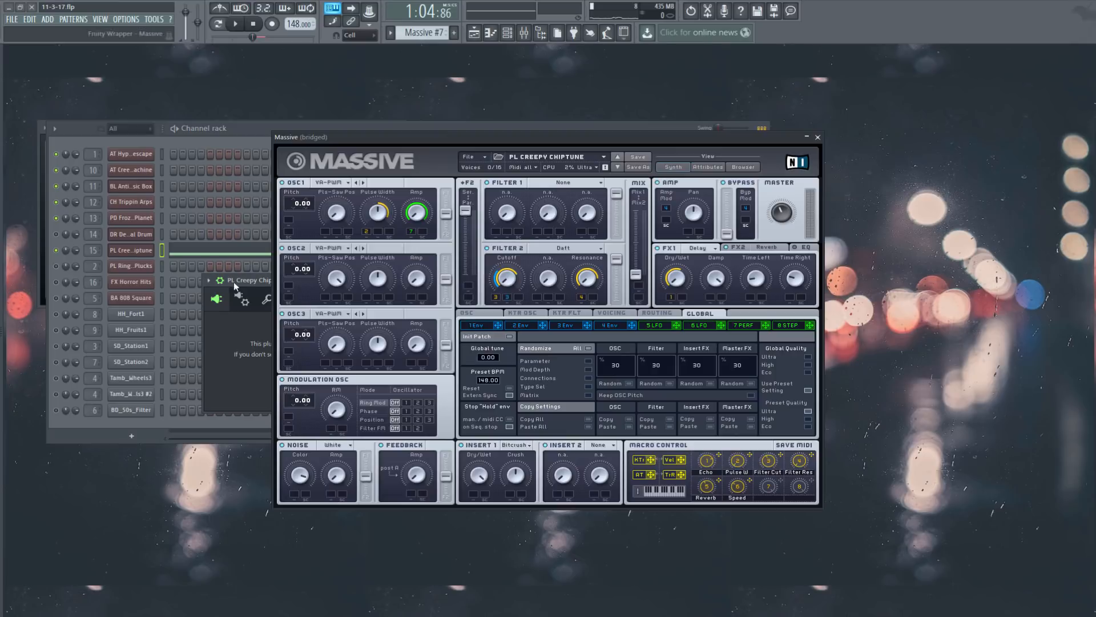
key("Escape")
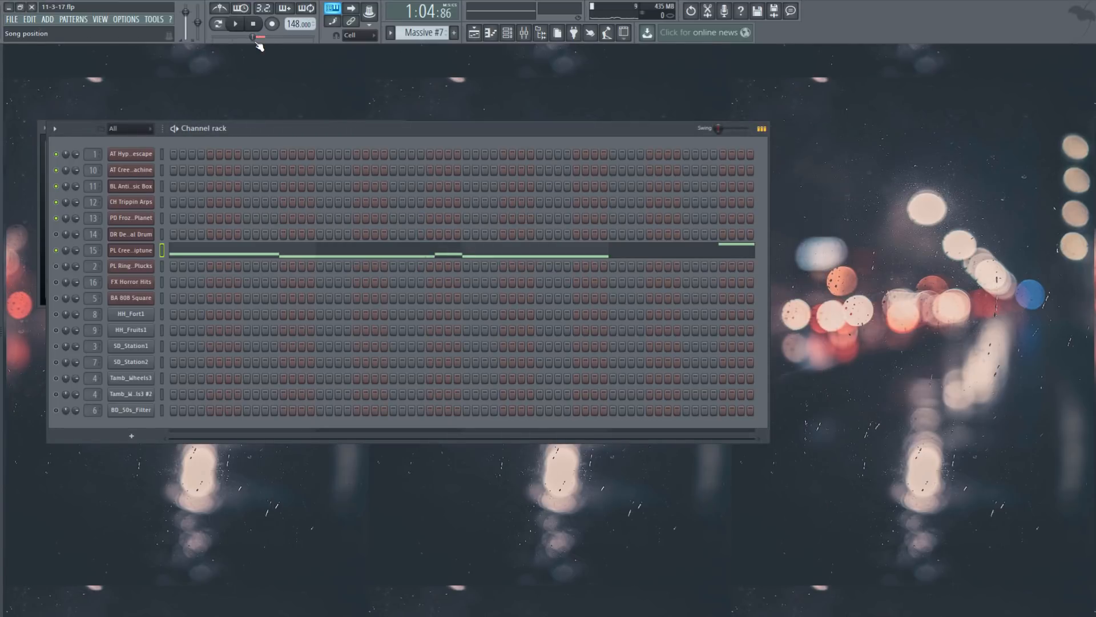
left_click(239, 25)
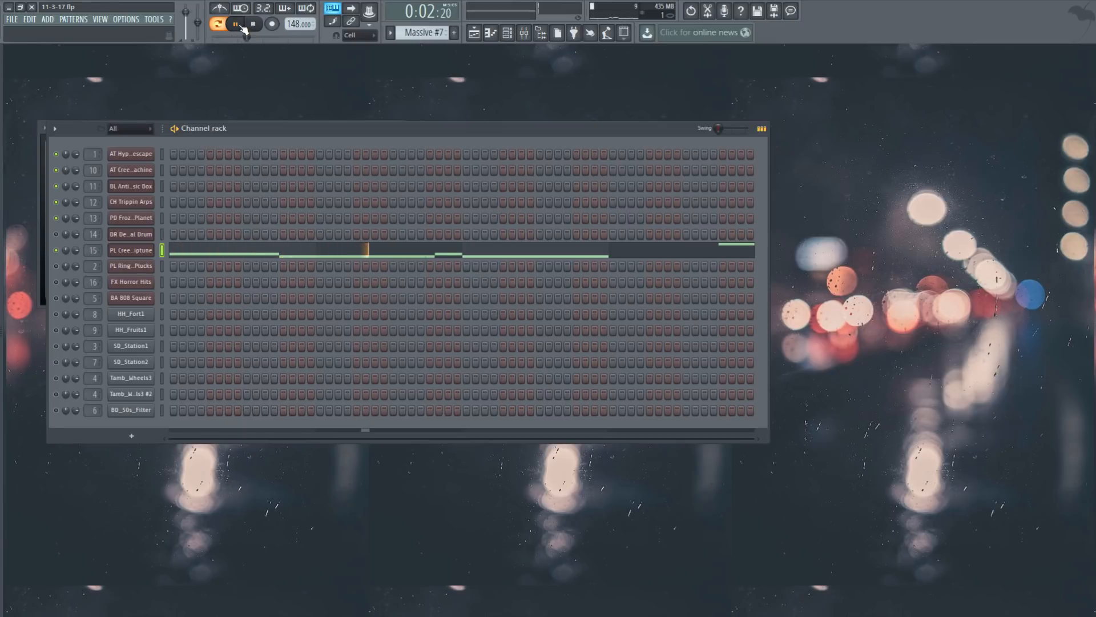
left_click(525, 254)
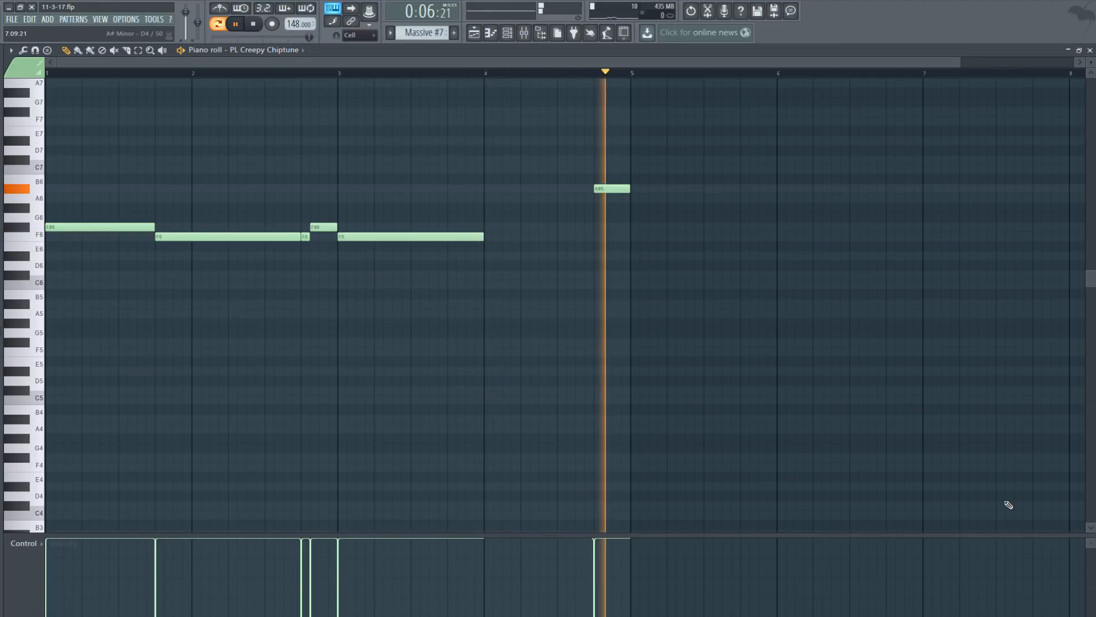
Step: Stop playback and close the PL Creepy Chiptune piano roll to return to the Playlist
left_click(253, 25)
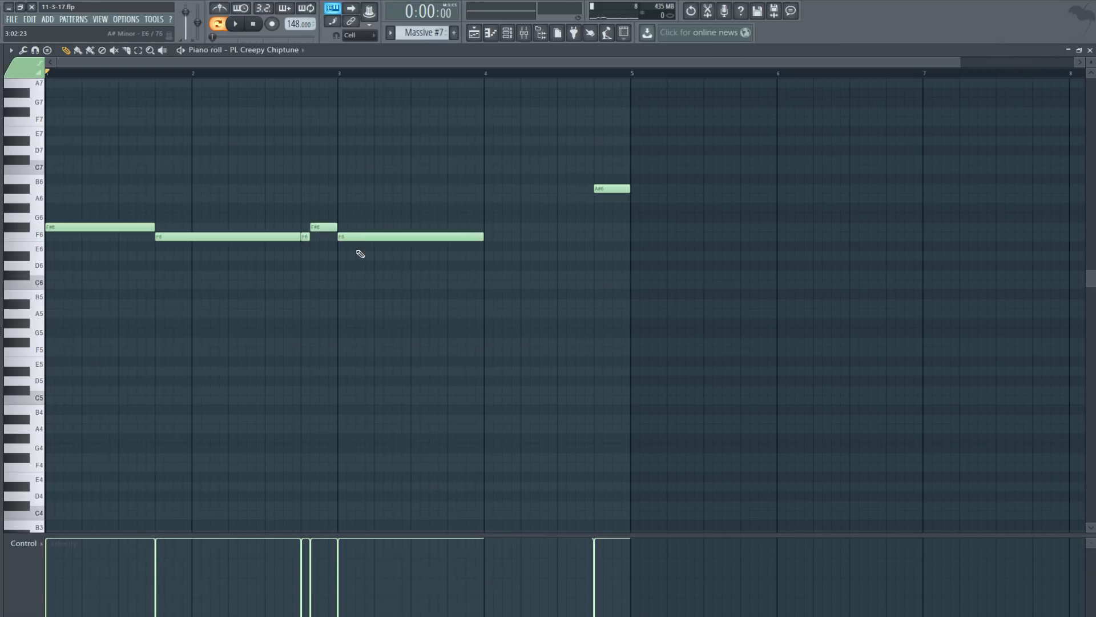
left_click(1090, 50)
Step: In the Playlist, select bars 21 to 37 across all tracks and play them
left_click(474, 33)
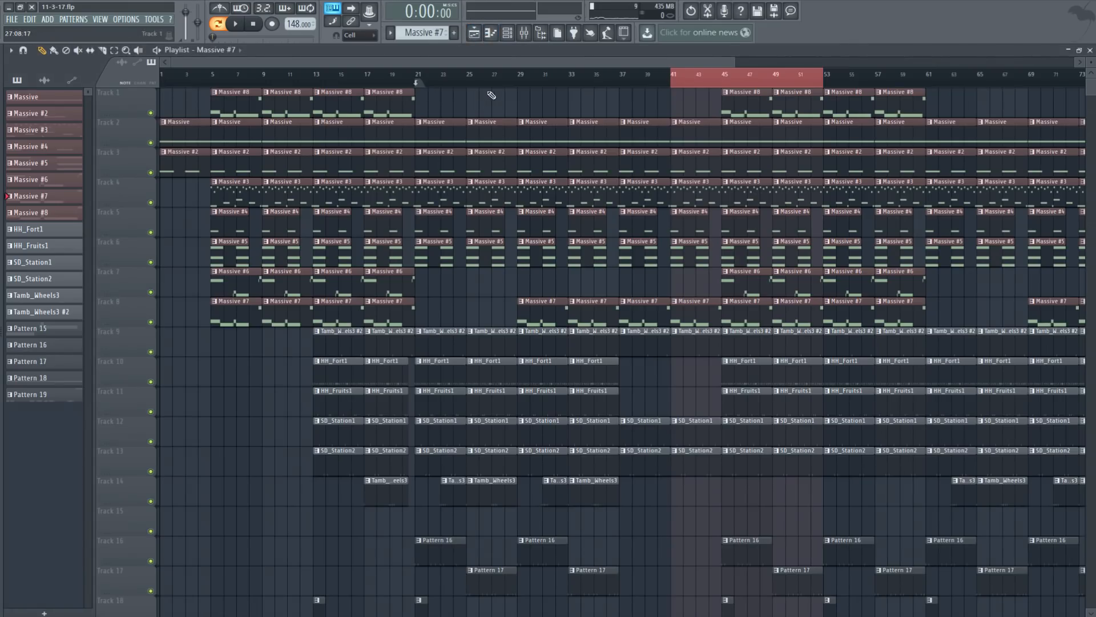
left_click(114, 49)
left_click_drag(419, 83, 627, 318)
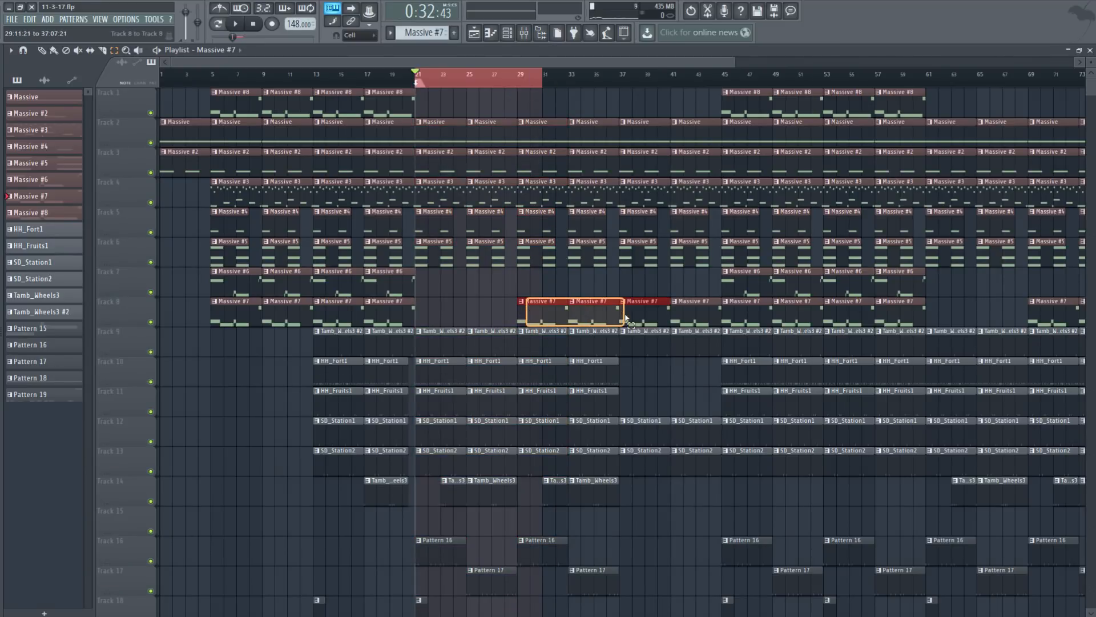
left_click_drag(713, 286, 948, 295)
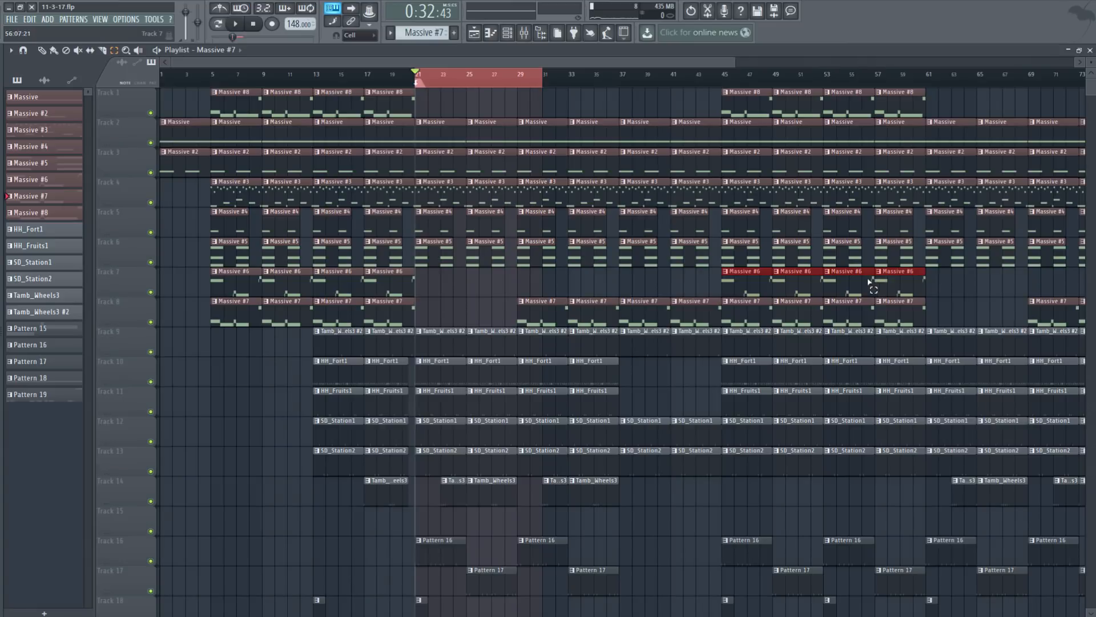
left_click_drag(720, 103, 941, 111)
left_click(477, 89)
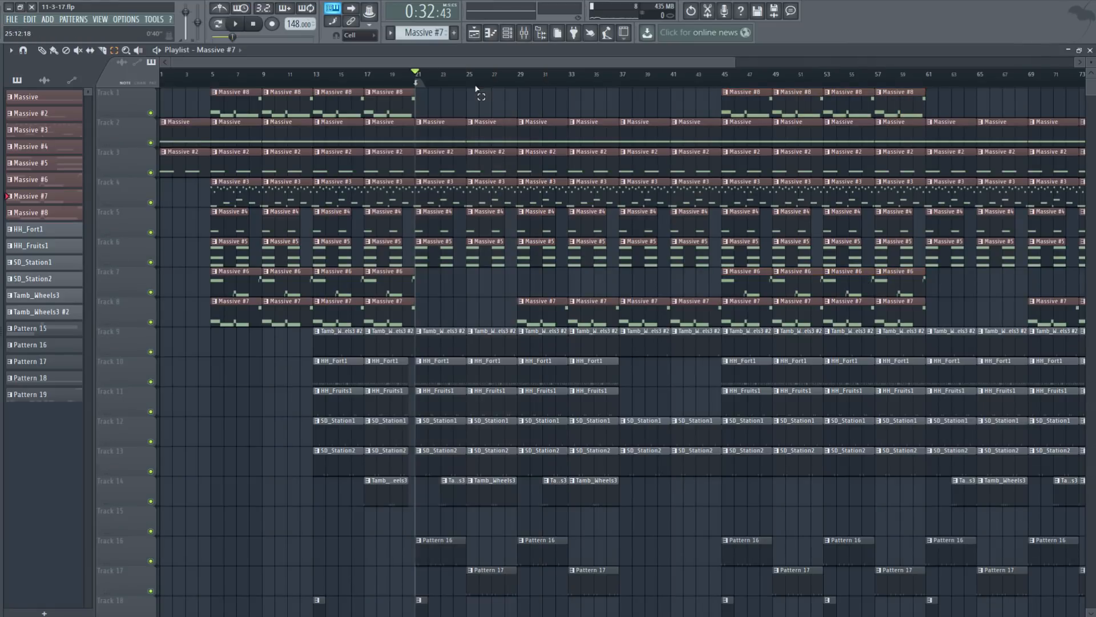
left_click_drag(419, 74, 605, 75)
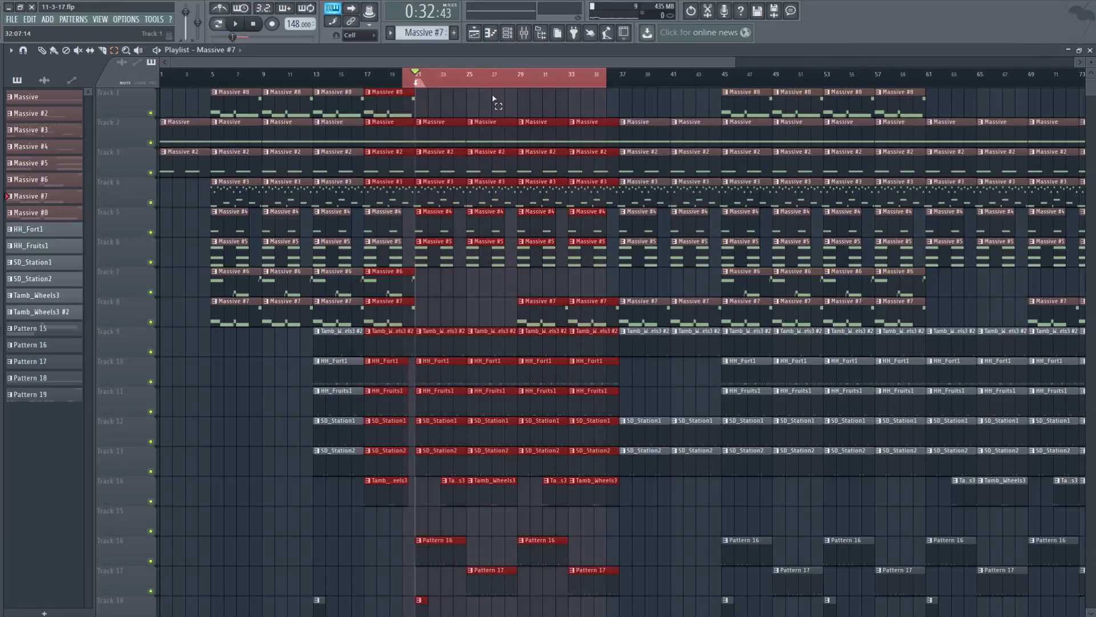
left_click_drag(422, 79, 615, 99)
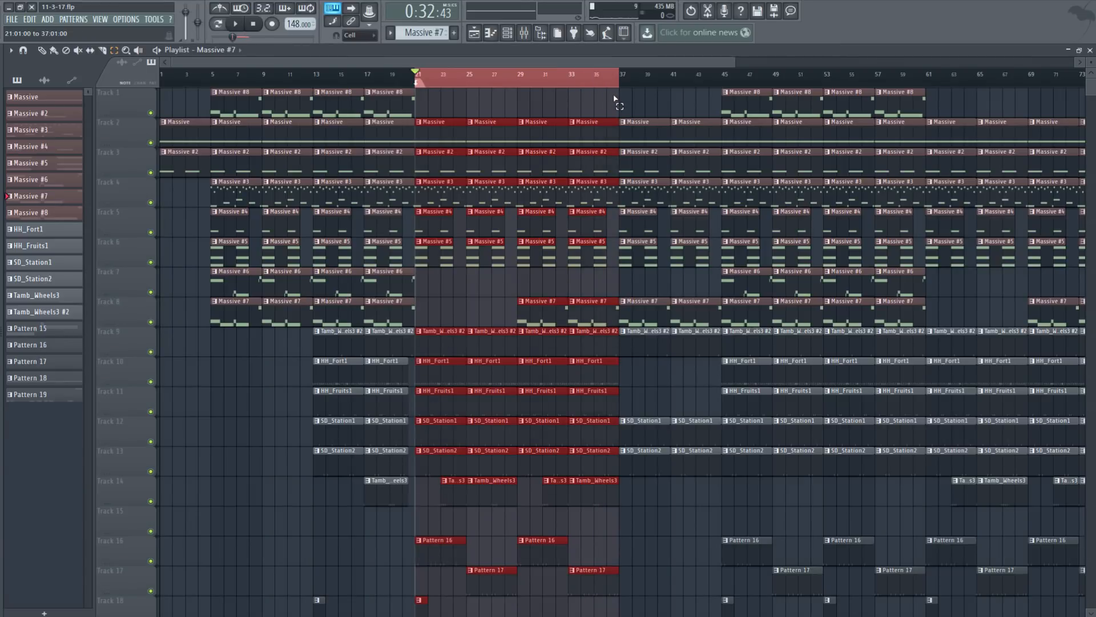
key("space")
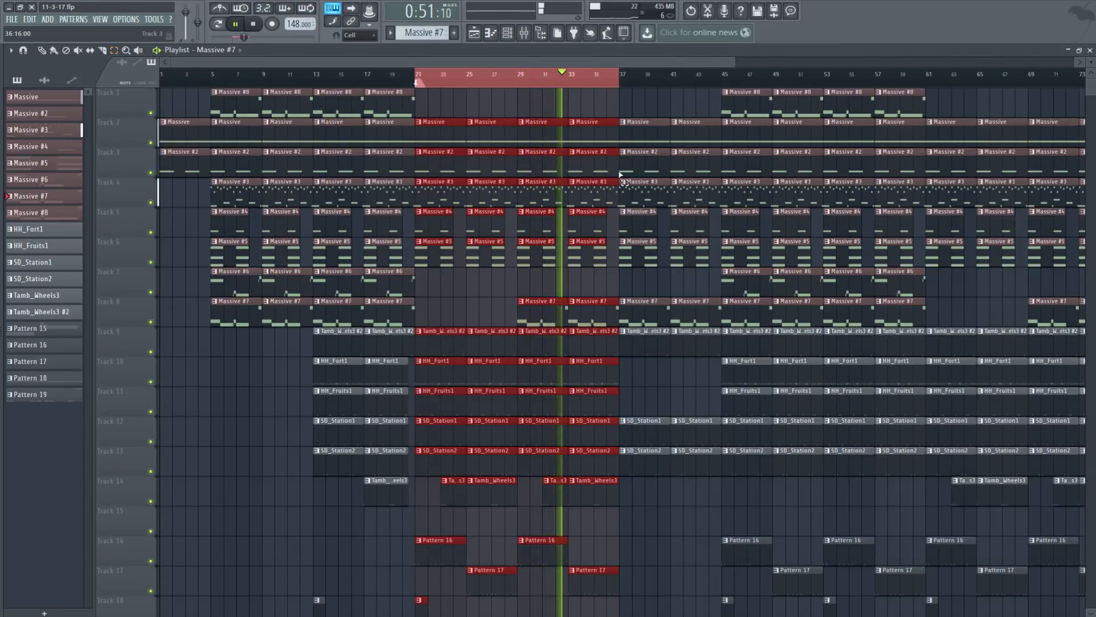
Step: Stop, try bars 28–36 and Track 8's Massive #7 clips, then mark bars 45 to 60
left_click(619, 89)
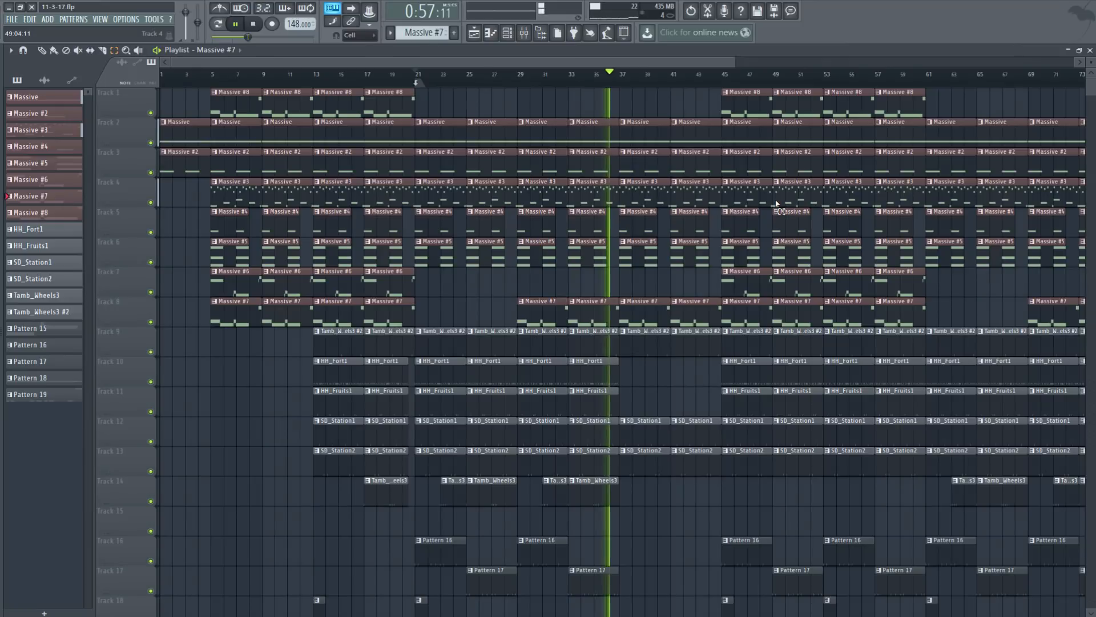
key("space")
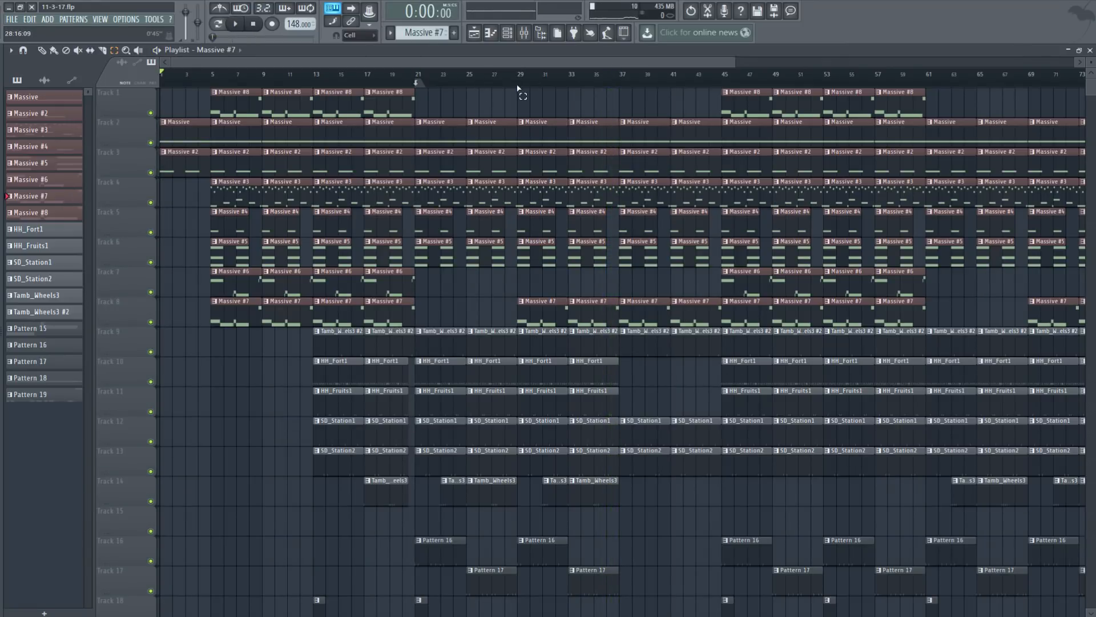
left_click_drag(519, 88, 605, 89)
left_click_drag(504, 310, 669, 326)
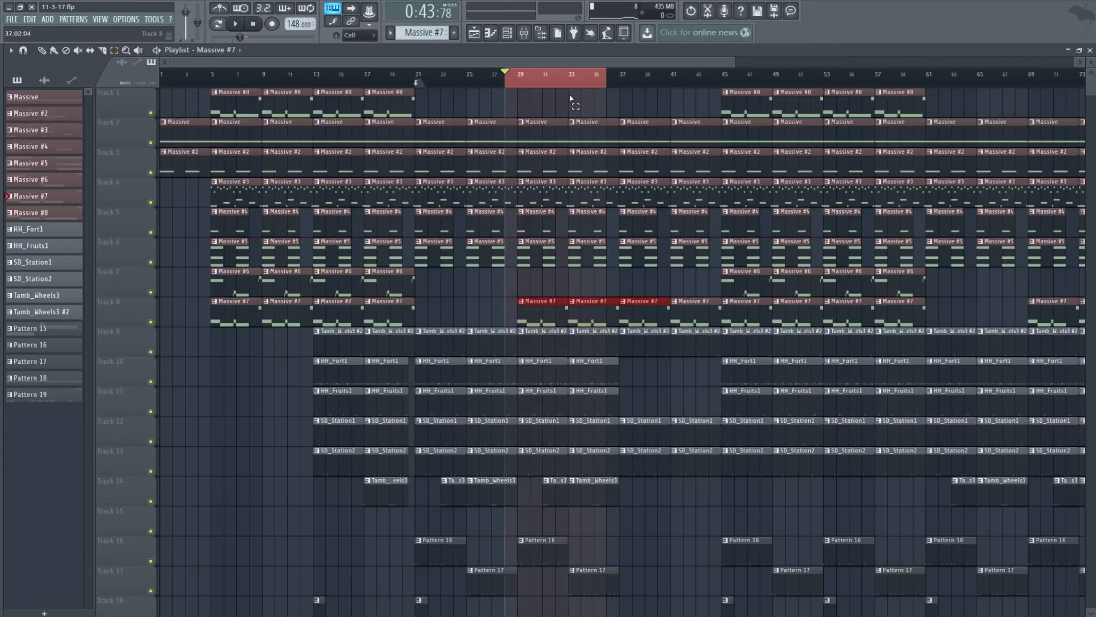
left_click(606, 98)
left_click_drag(733, 75, 926, 101)
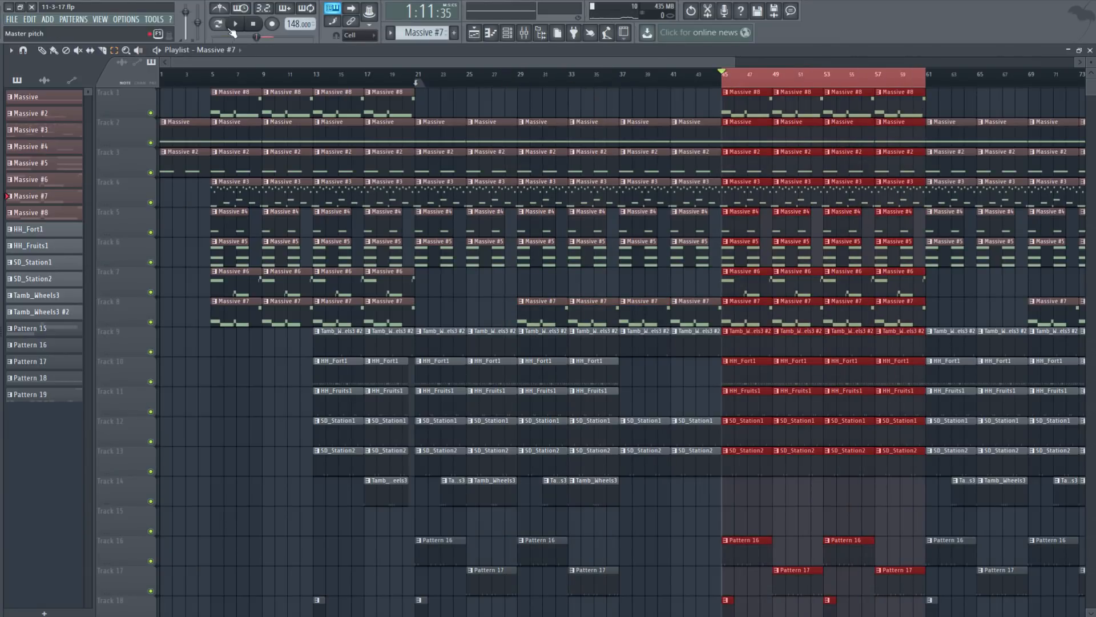
Step: Close the Playlist, unmute DR Deep Tribal Drum, and open, then close its Massive synth
left_click(1090, 50)
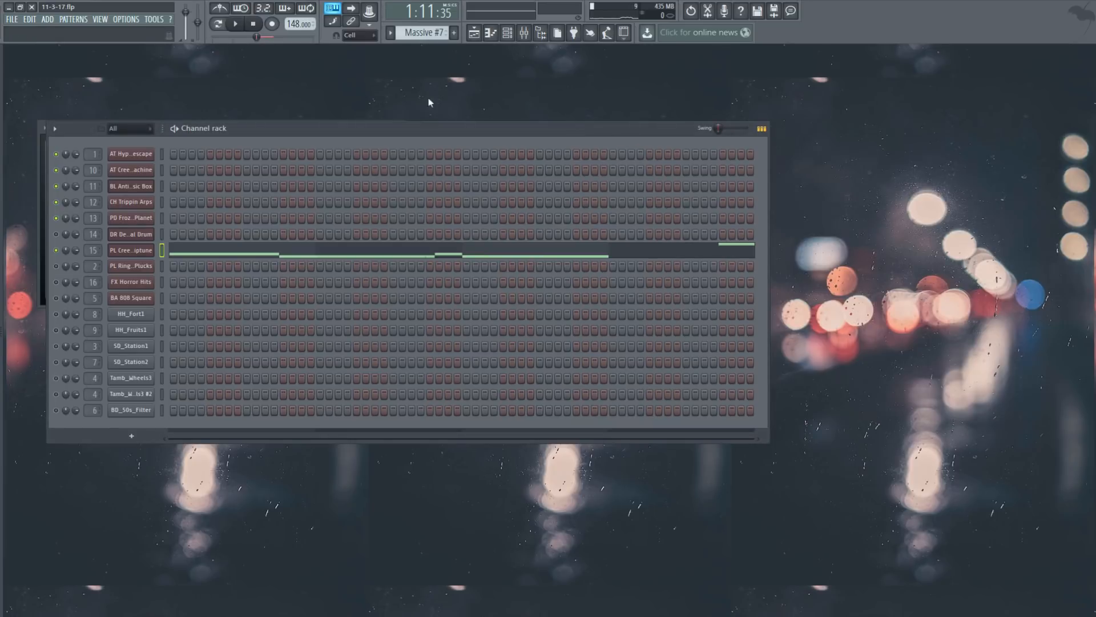
scroll(422, 33, "up", 1)
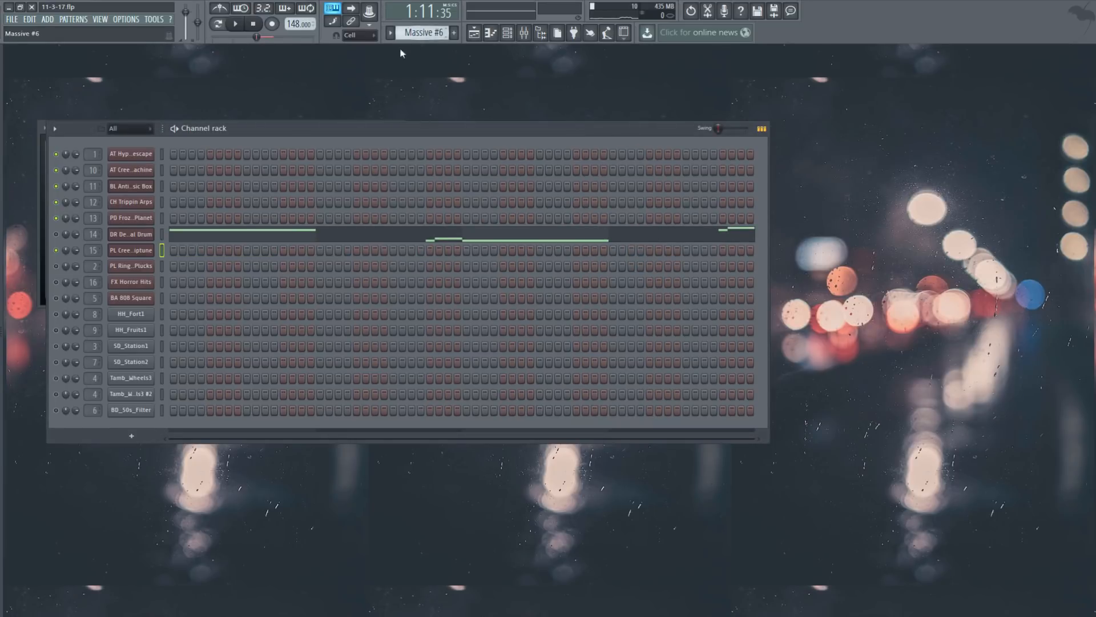
left_click(68, 235)
left_click(145, 235)
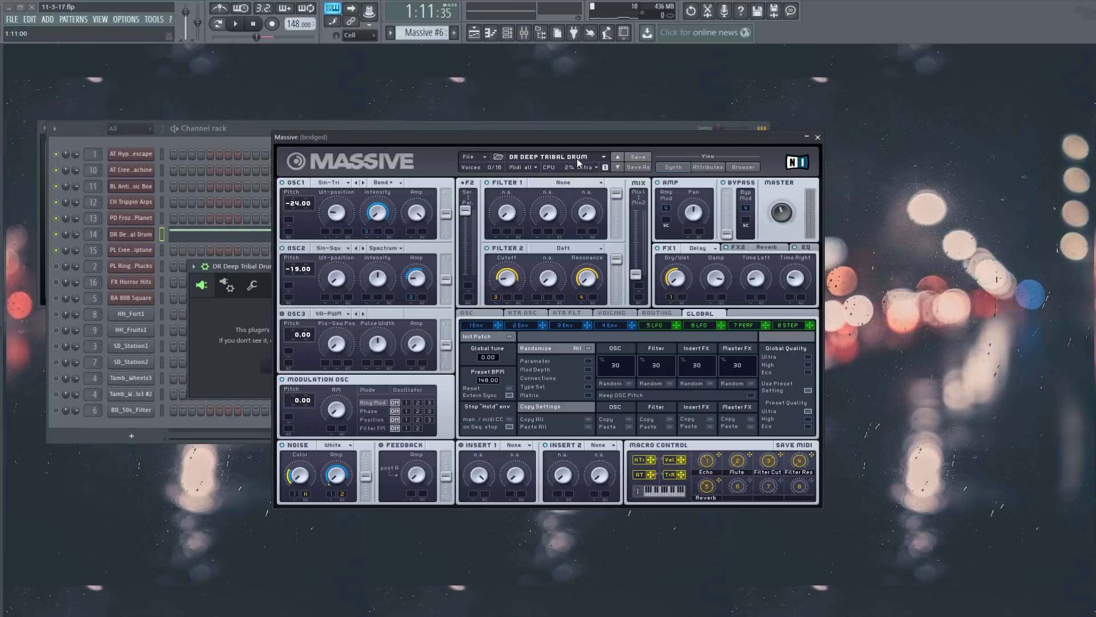
left_click(269, 123)
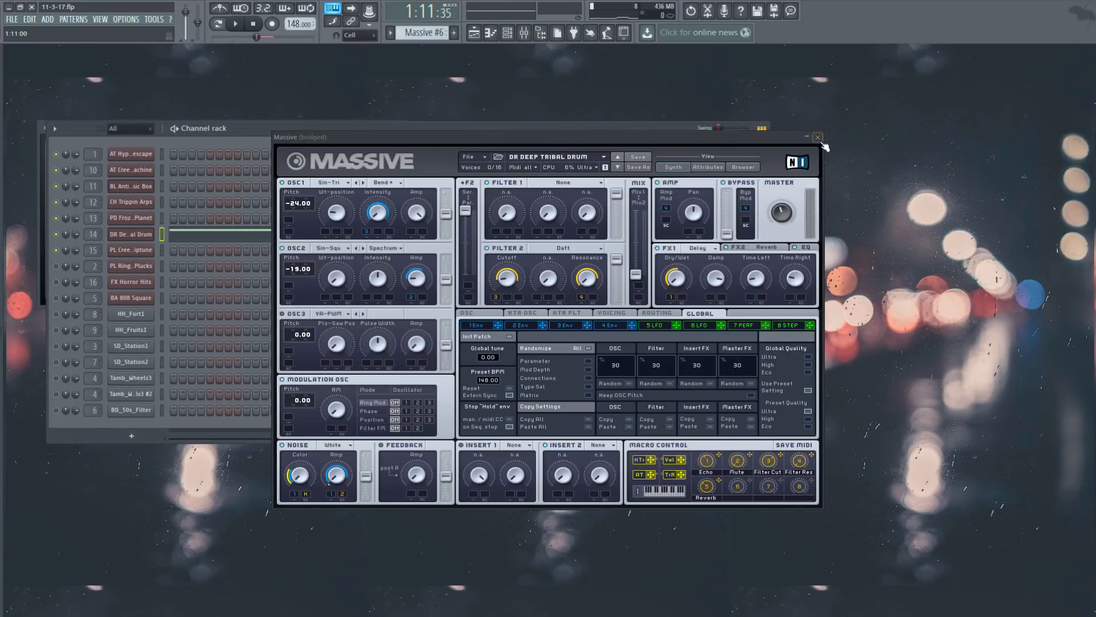
left_click(818, 137)
Step: Loop the Massive #6 drum pattern in pattern mode with its notes in view, then close the piano roll
left_click(377, 235)
scroll(398, 284, "up", 3)
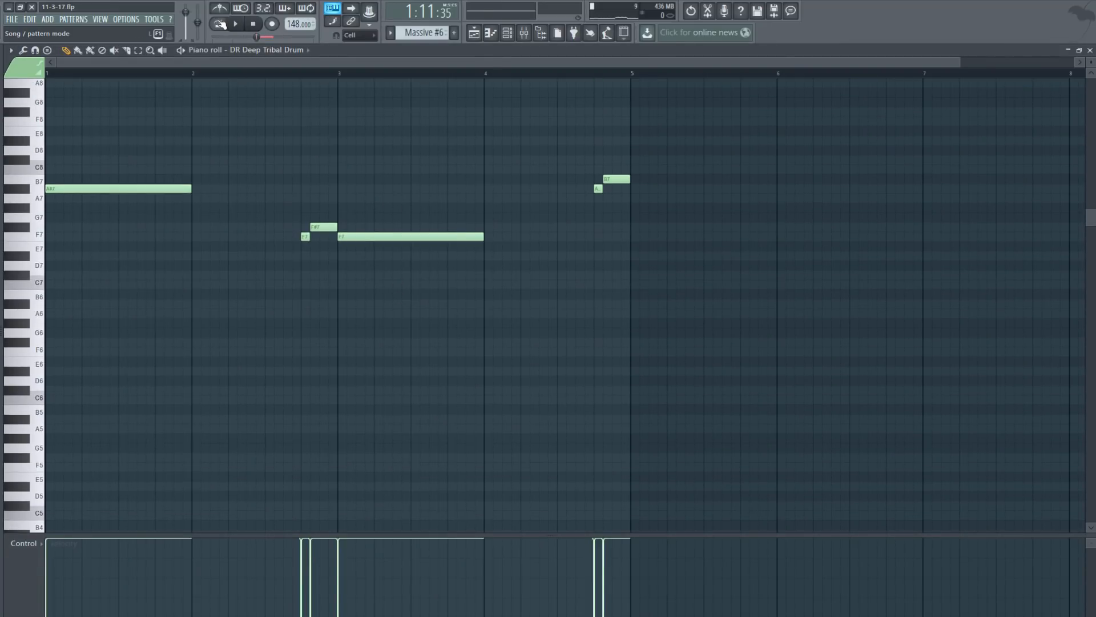
left_click(219, 24)
left_click(239, 31)
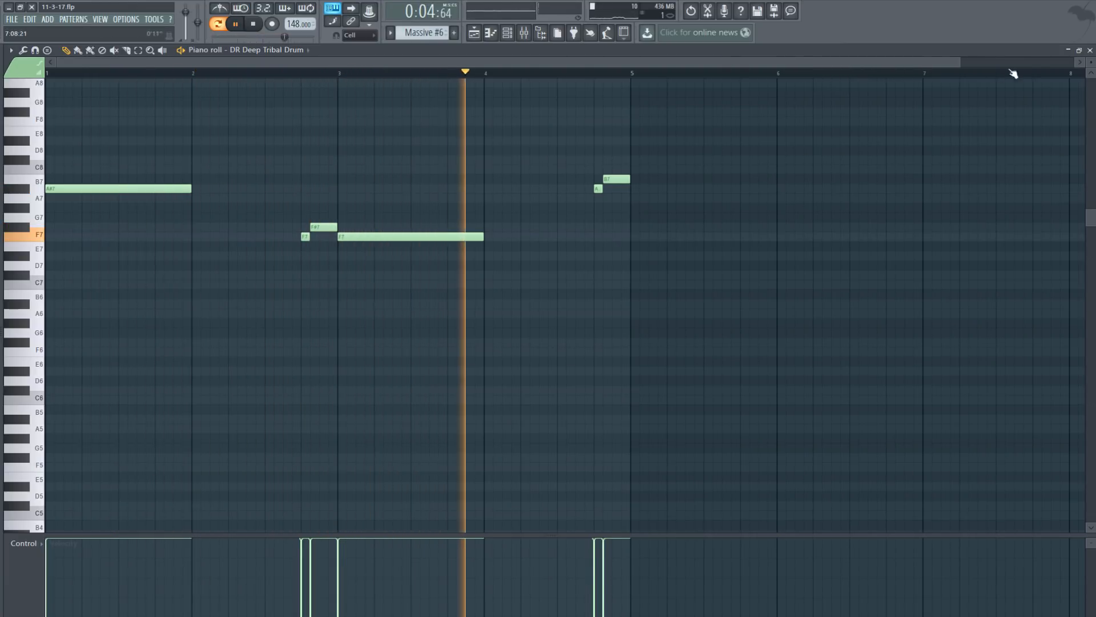
left_click(1089, 50)
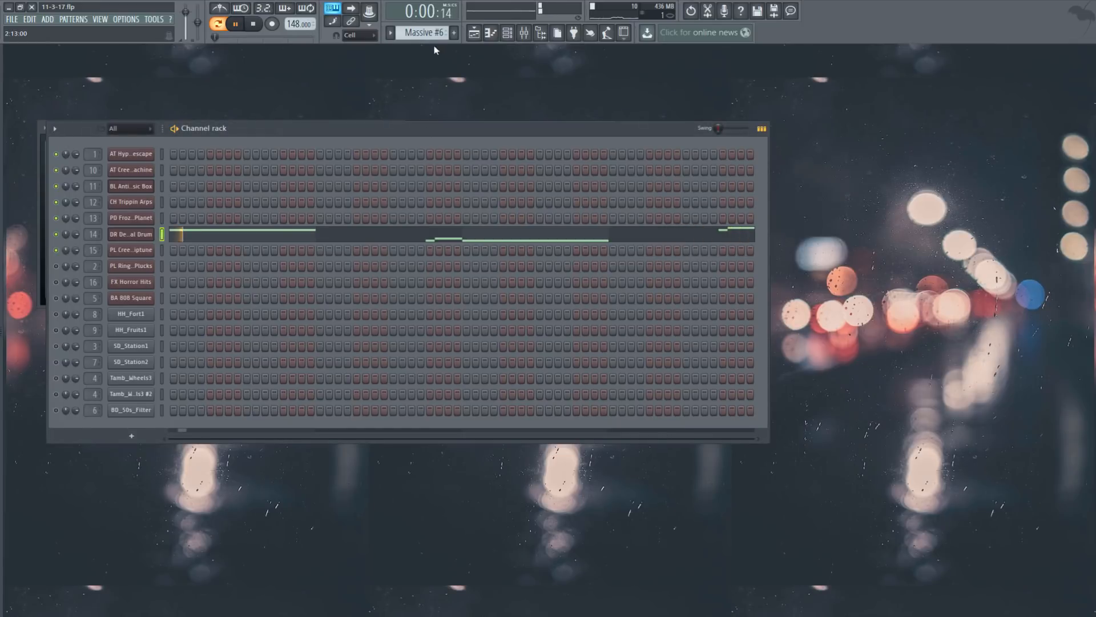
Step: Select bars 41–49 in the Playlist, play the song from bar 41, and view the drum notes
left_click(474, 32)
left_click(114, 51)
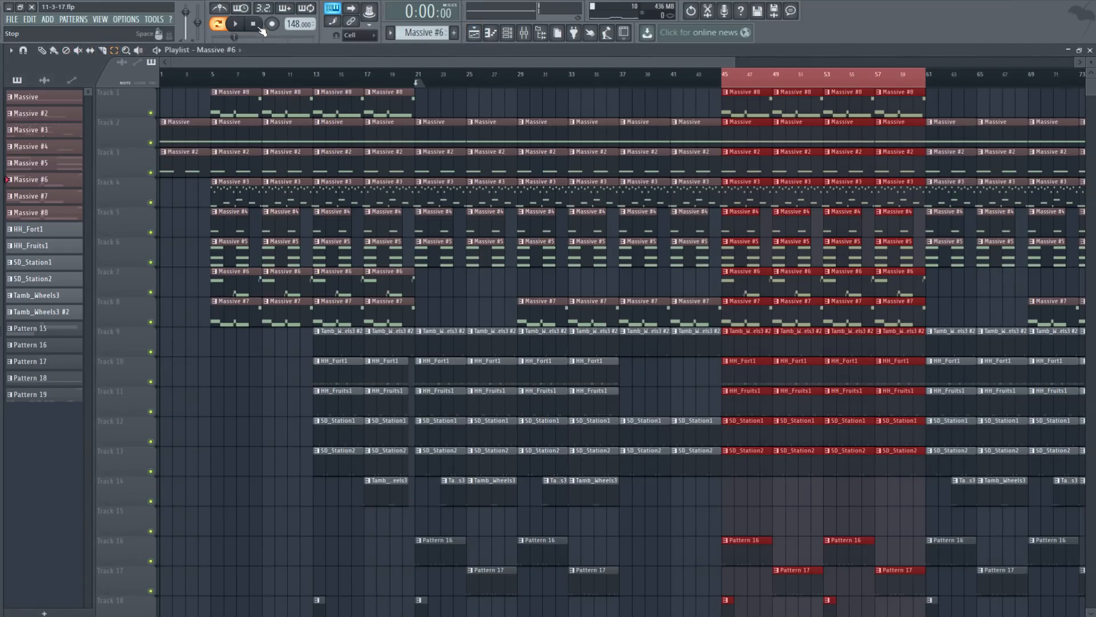
left_click_drag(676, 80, 769, 84)
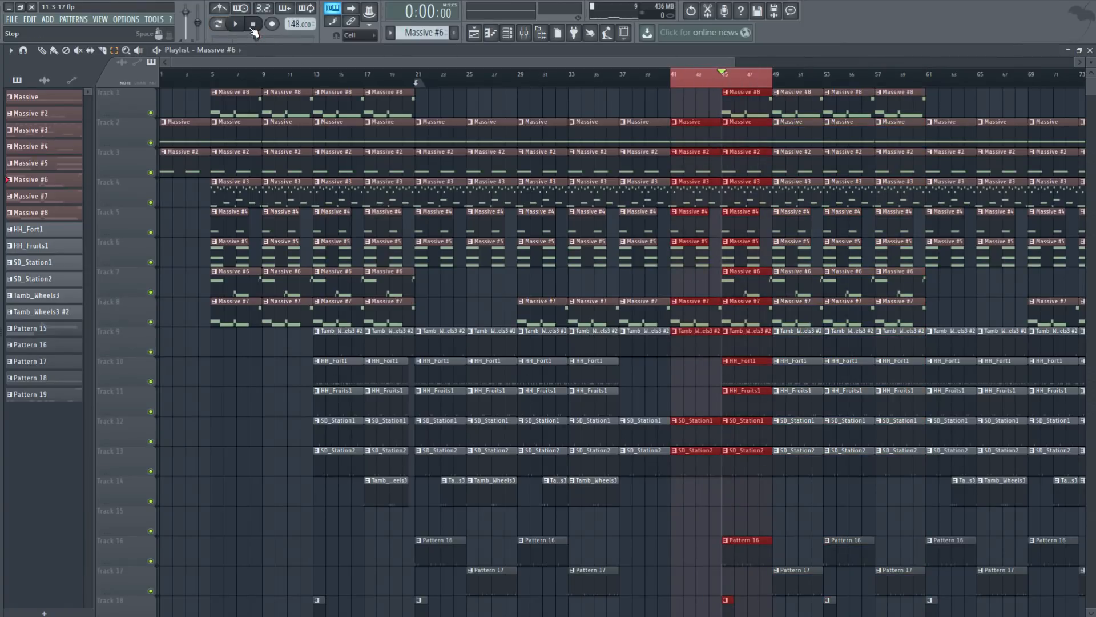
left_click(237, 24)
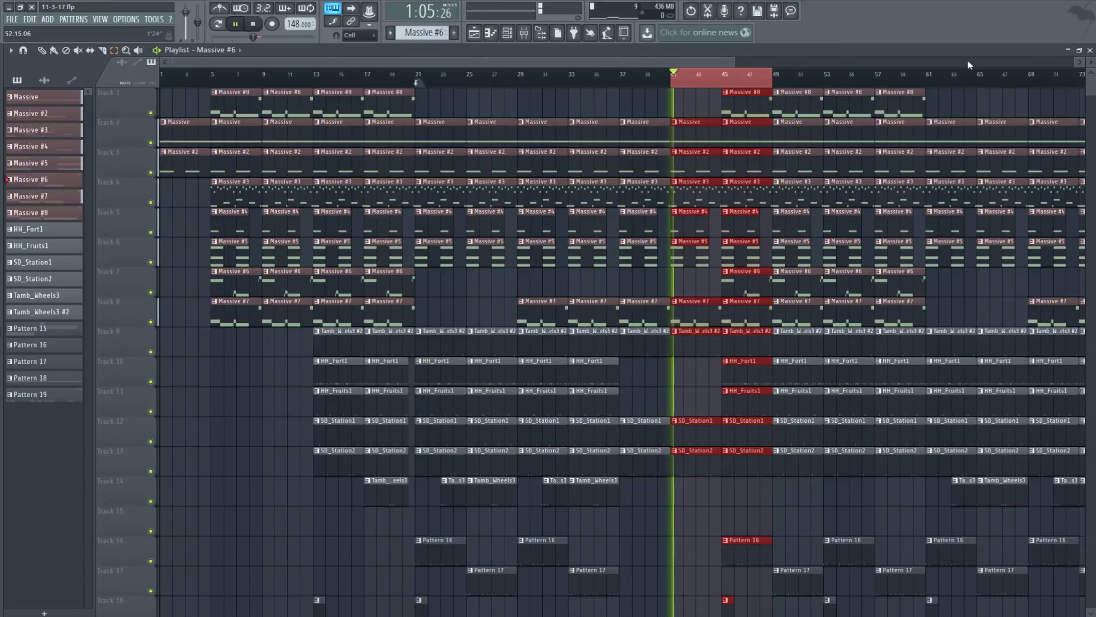
left_click(1090, 50)
left_click(440, 236)
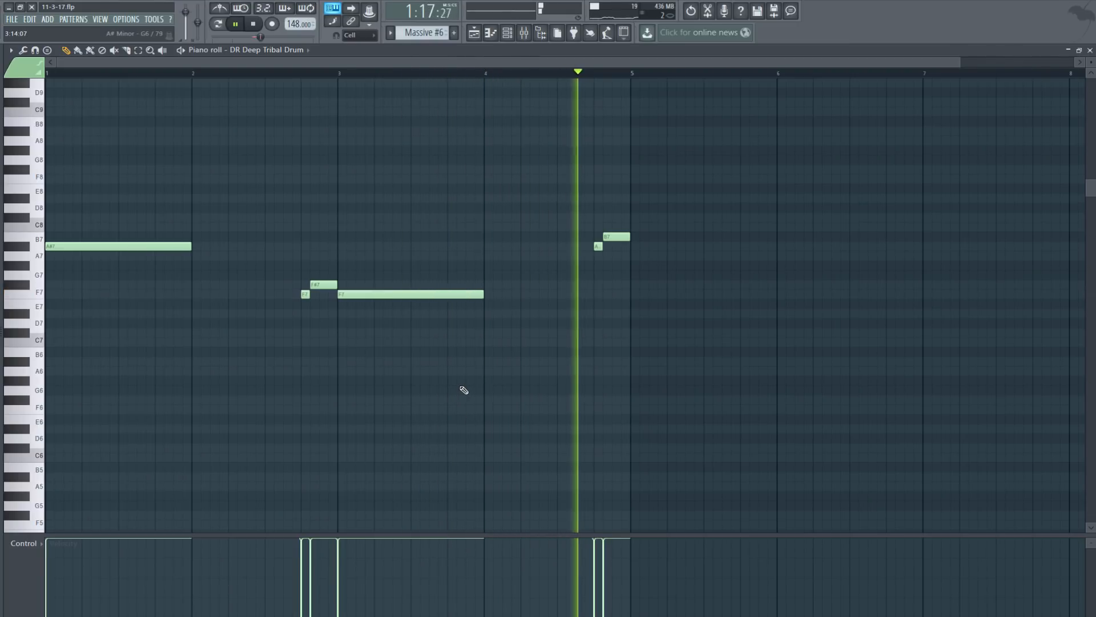
Step: Mark bars 45 to 53 in the Playlist, then stop playback and close the drum piano roll
left_click(483, 33)
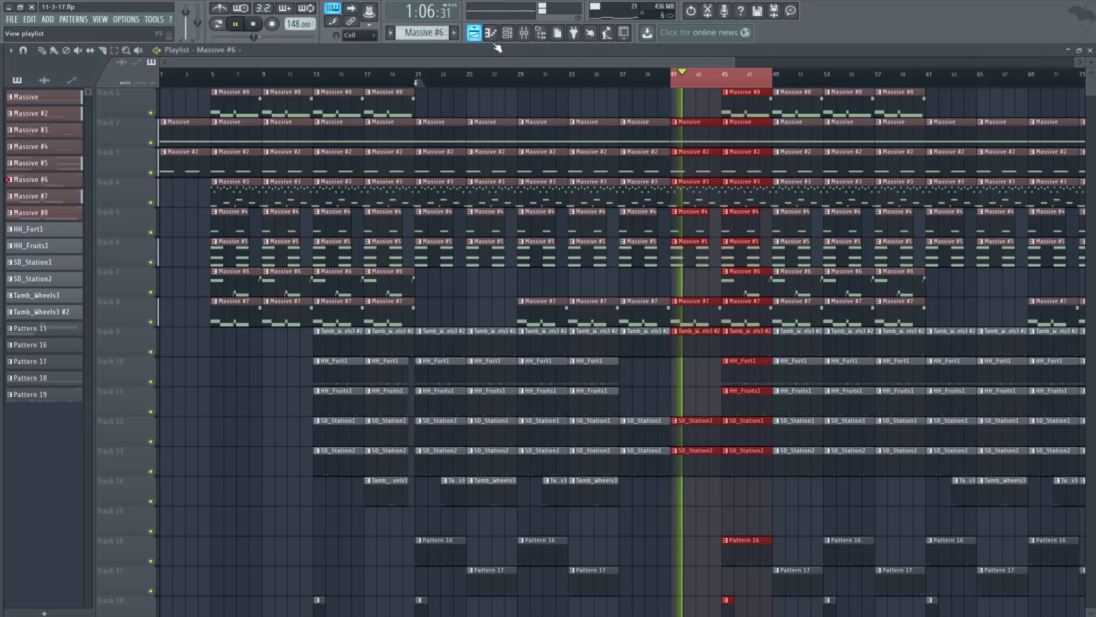
left_click_drag(820, 84, 723, 86)
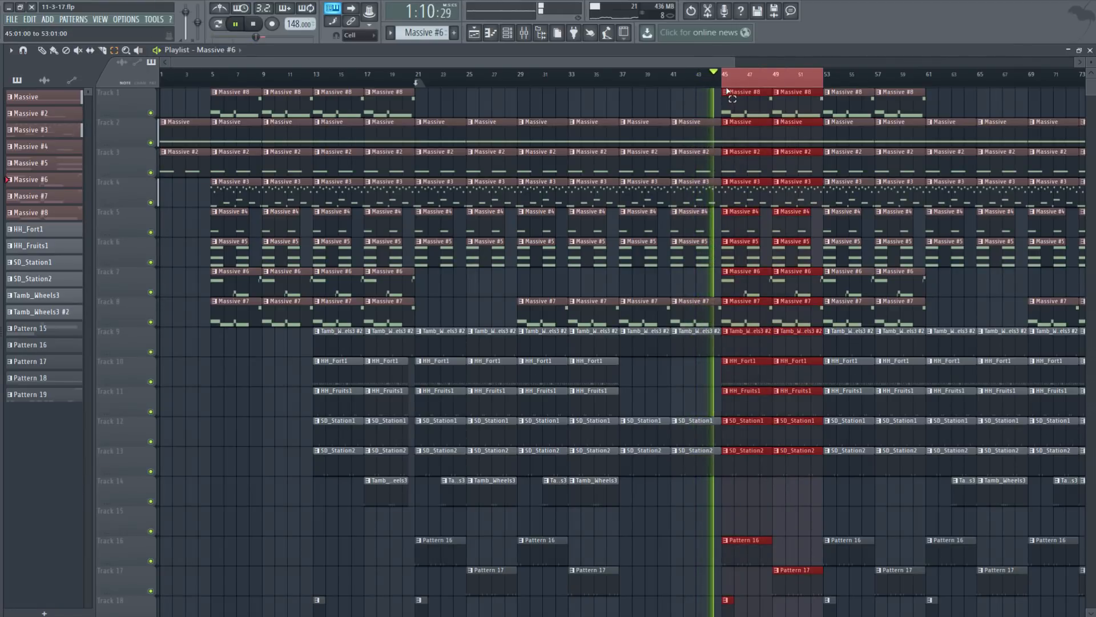
left_click(1090, 50)
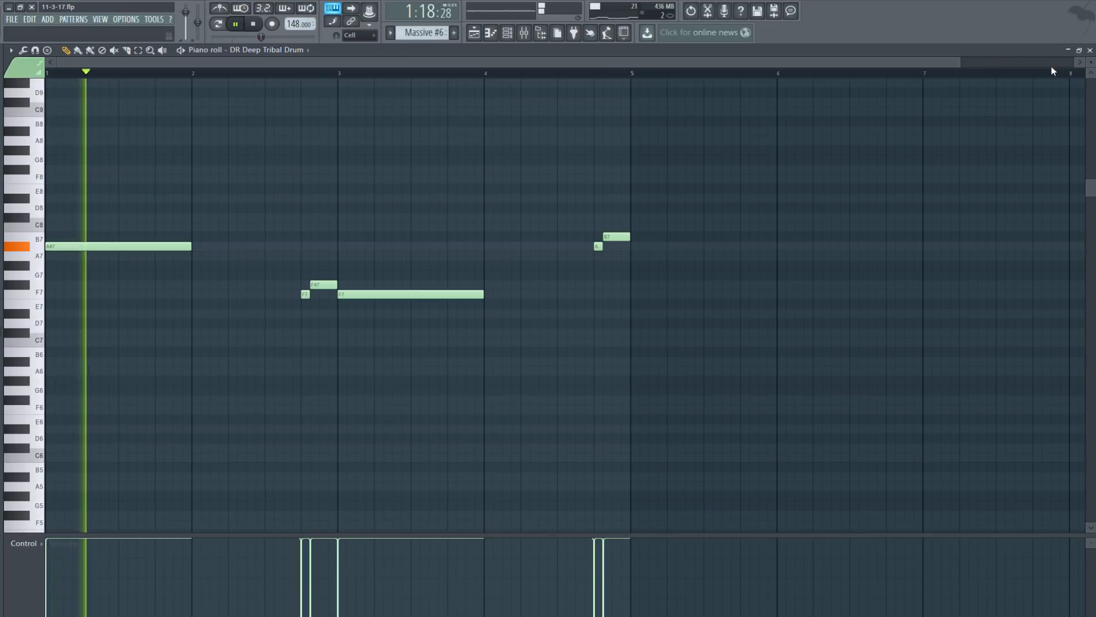
left_click(255, 26)
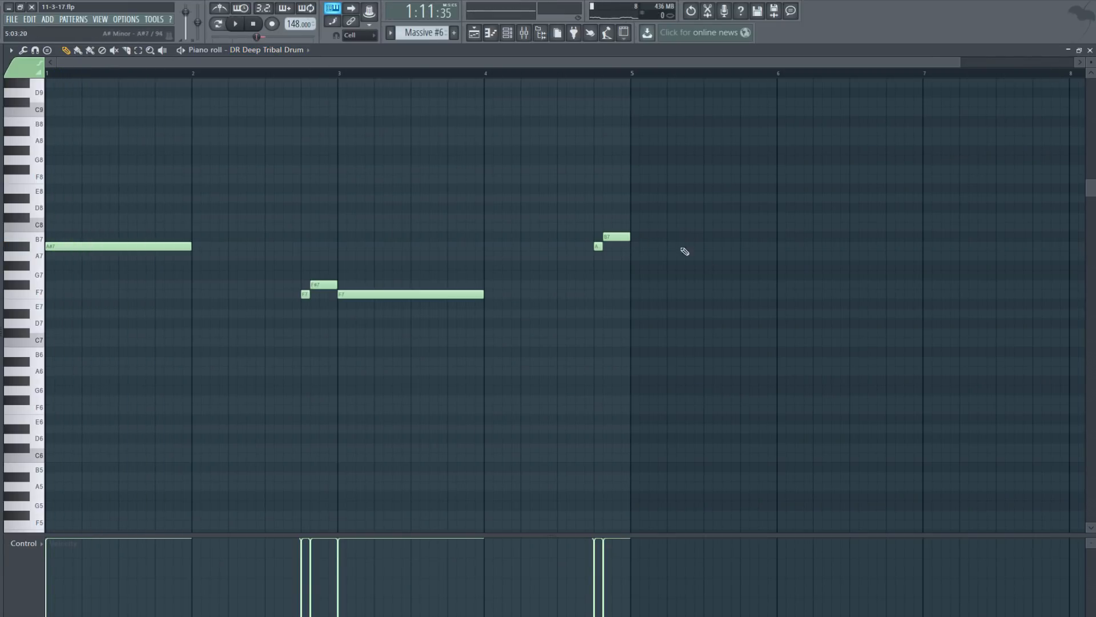
left_click(1090, 50)
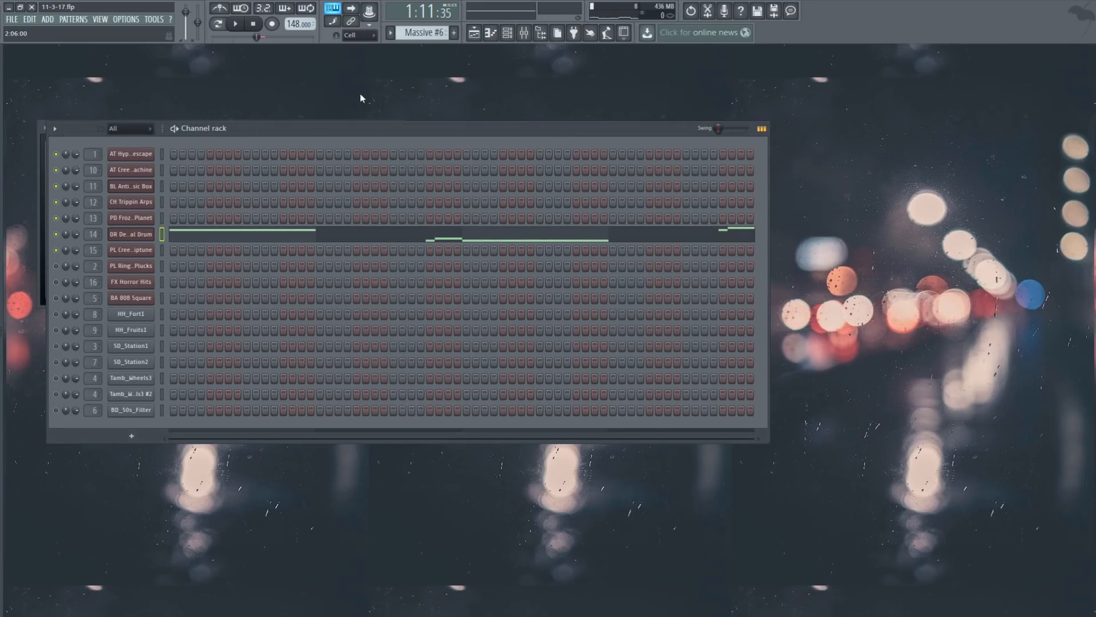
Step: Open the PL Ring Mod Plucks notes on Massive #8 and play them in Pattern mode
scroll(423, 32, "down", 2)
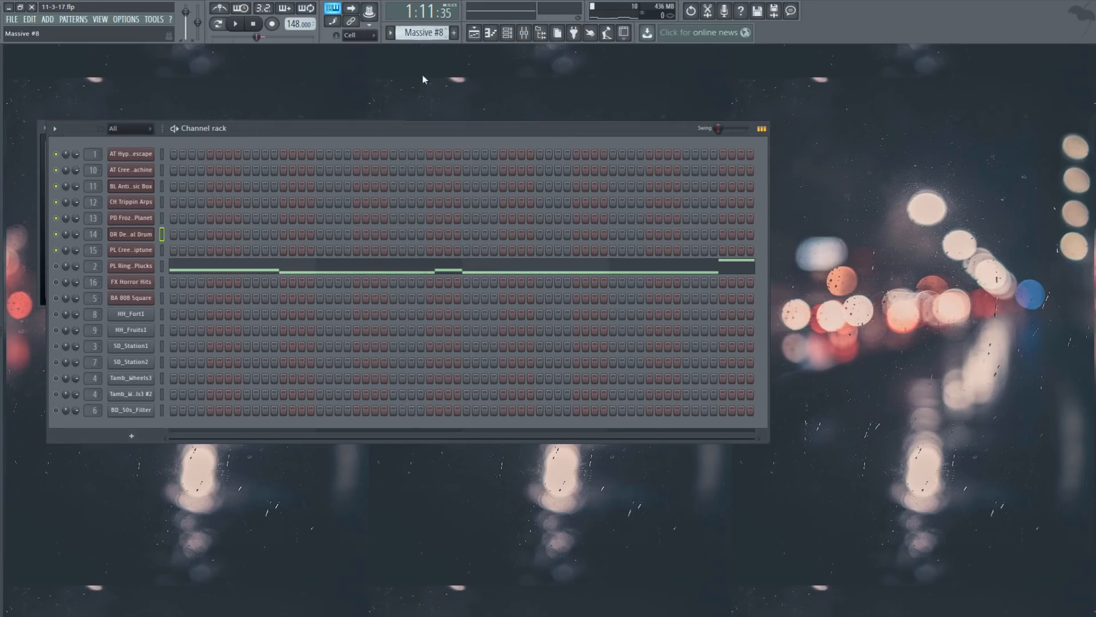
left_click(192, 267)
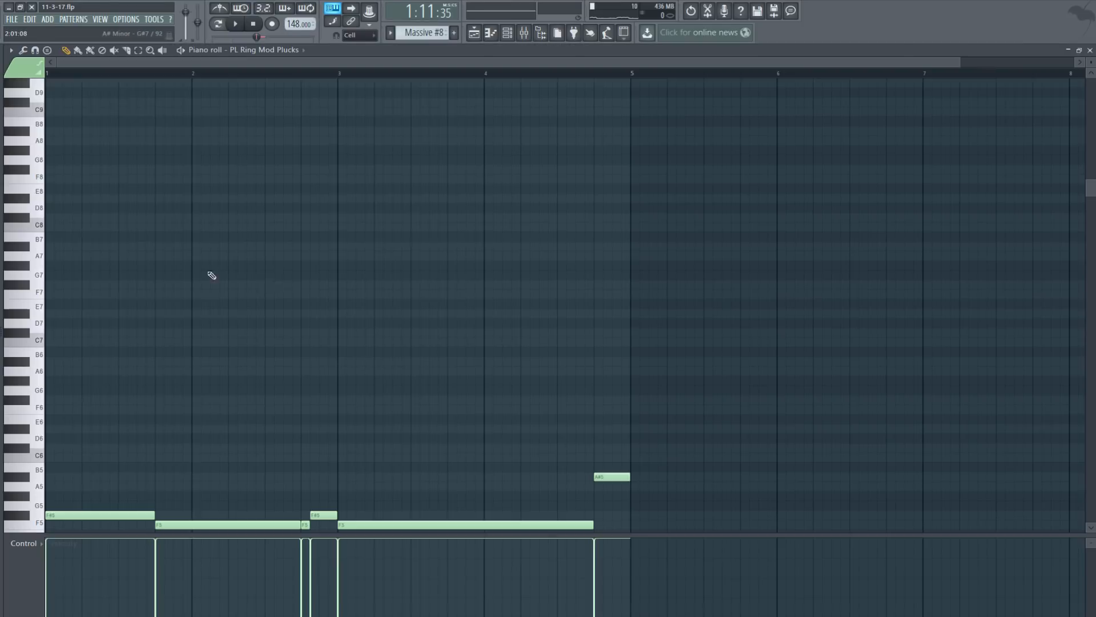
scroll(354, 408, "down", 3)
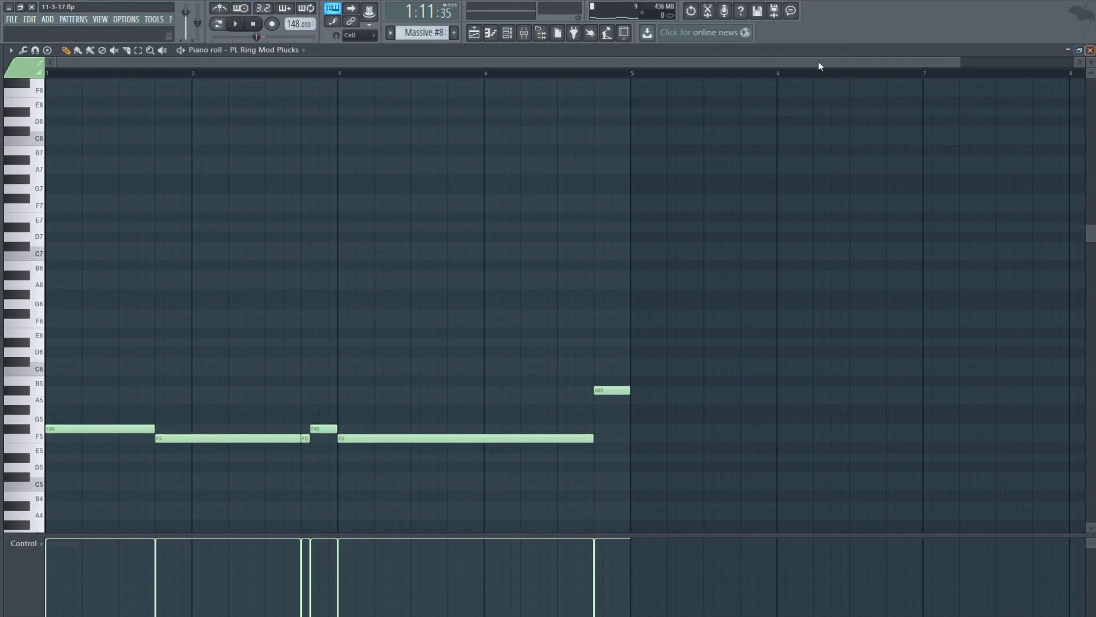
left_click(222, 24)
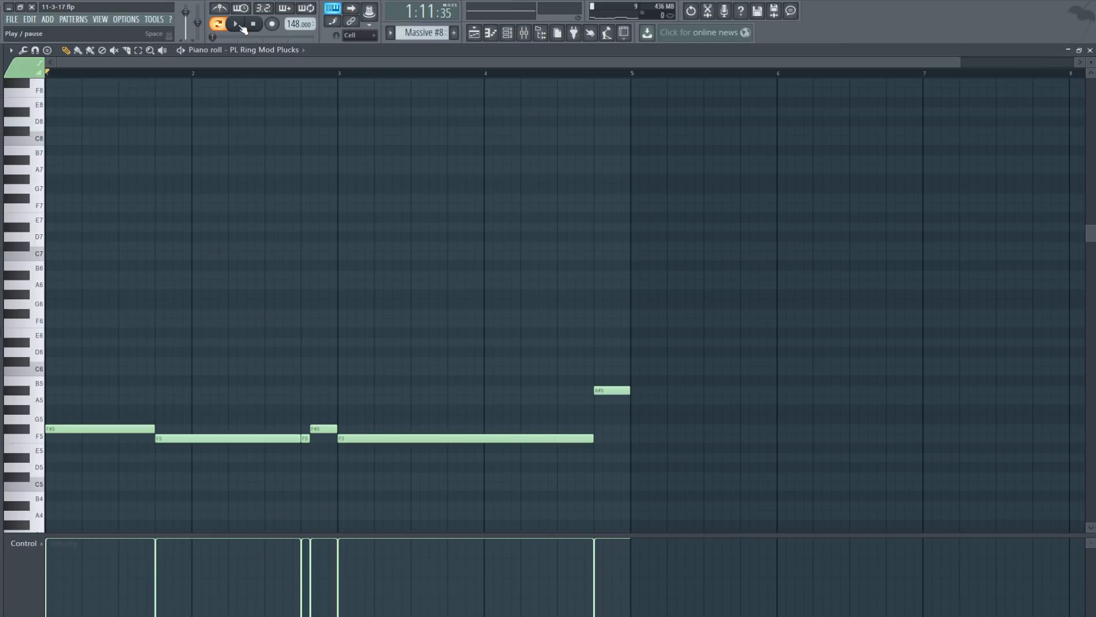
left_click(241, 26)
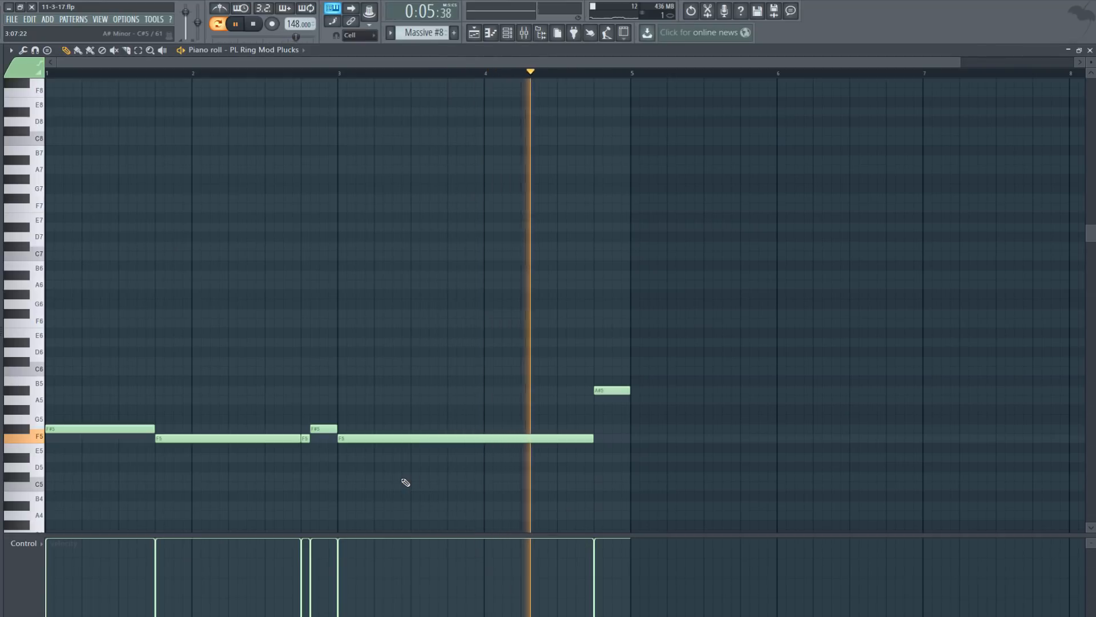
left_click(254, 24)
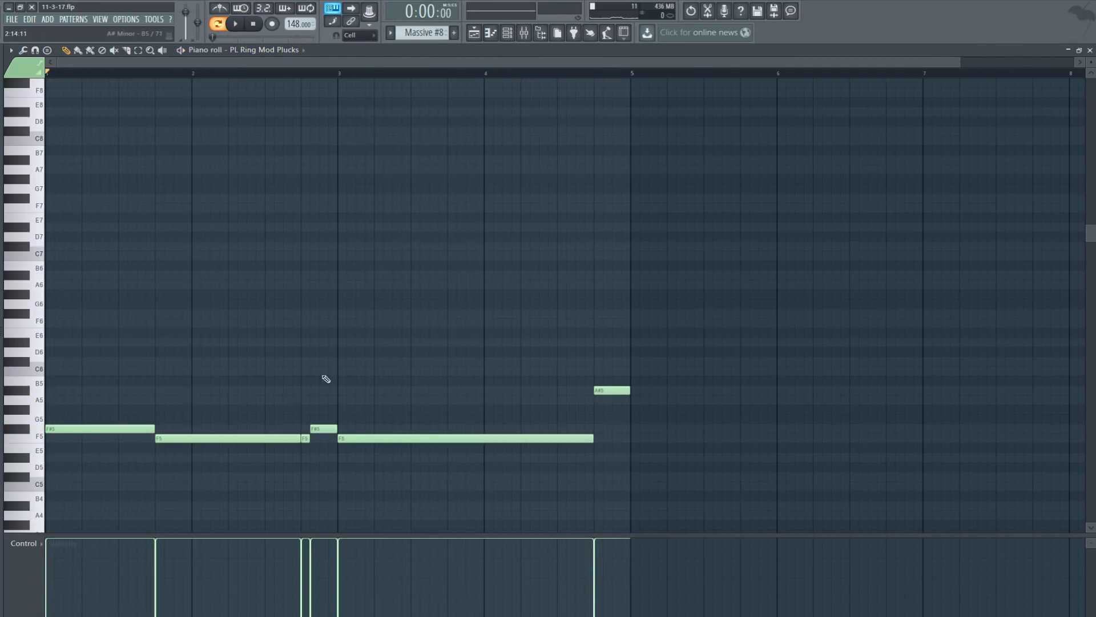
Step: Step away from and back to pattern Massive #8, then close the piano roll
scroll(413, 33, "up", 1)
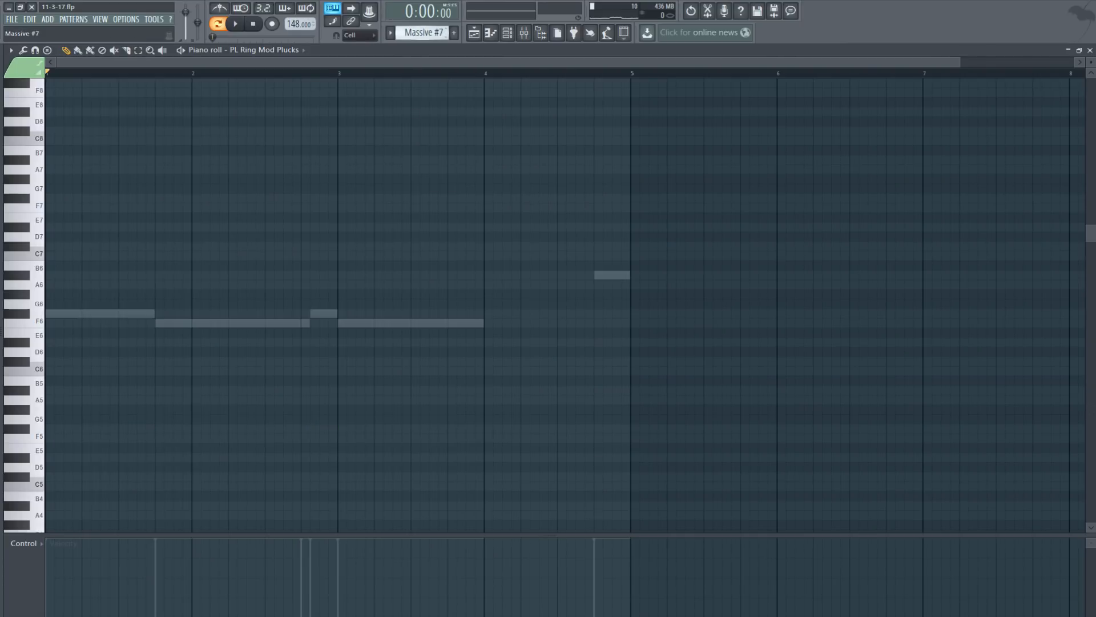
key("KP_Subtract")
key("KP_Add")
key("KP_Add")
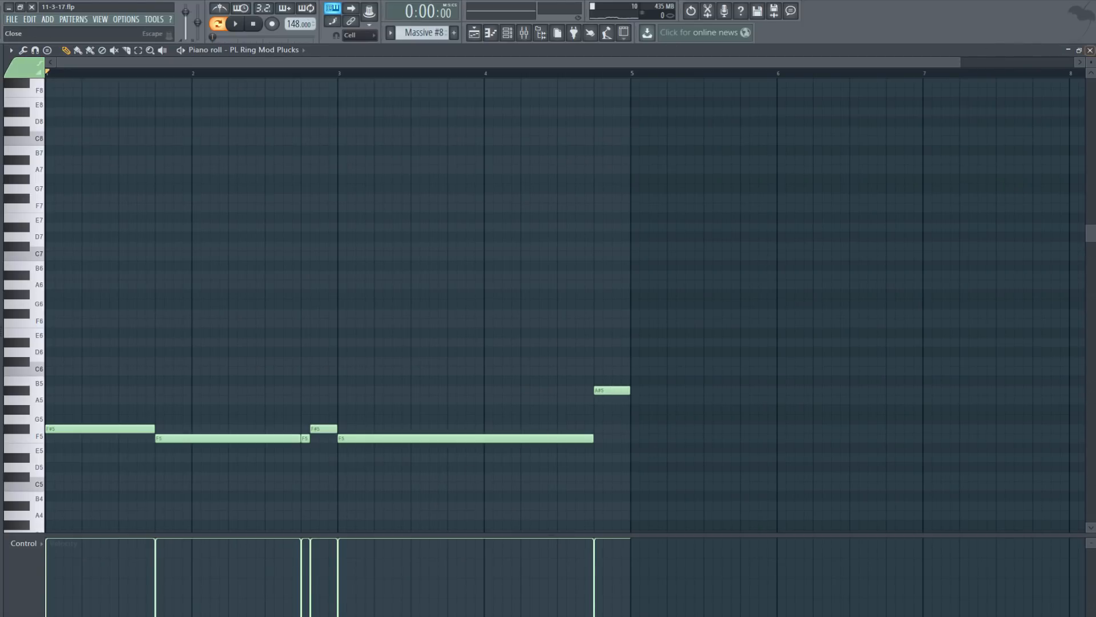
left_click(1090, 50)
Step: Select bars 41–53 in the playlist and play the song from bar 41
left_click(473, 32)
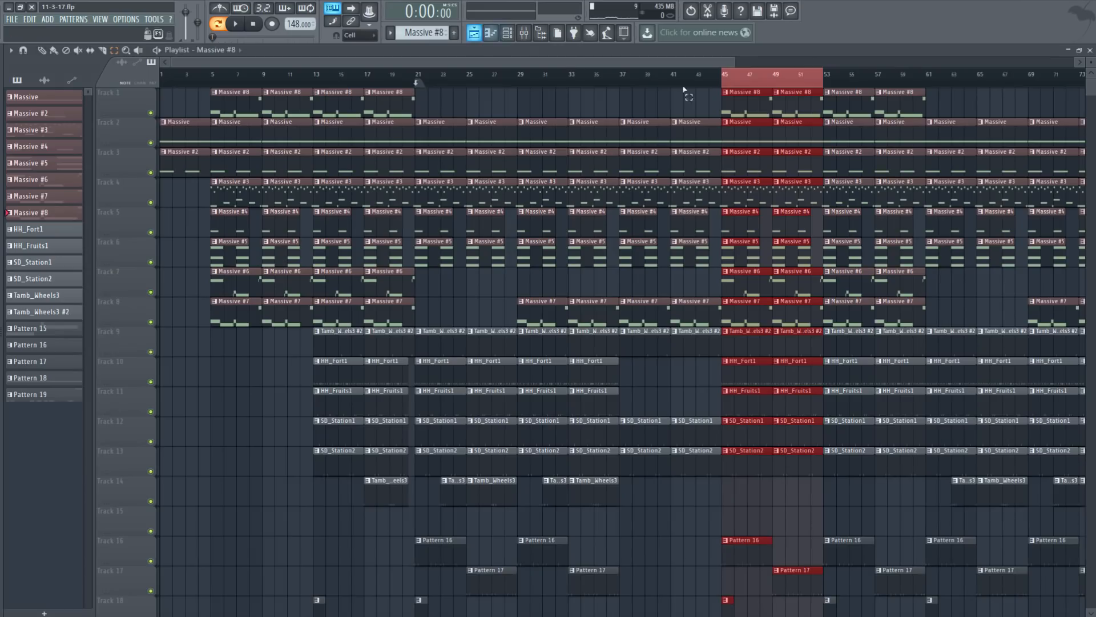
left_click_drag(674, 86, 792, 86)
key("space")
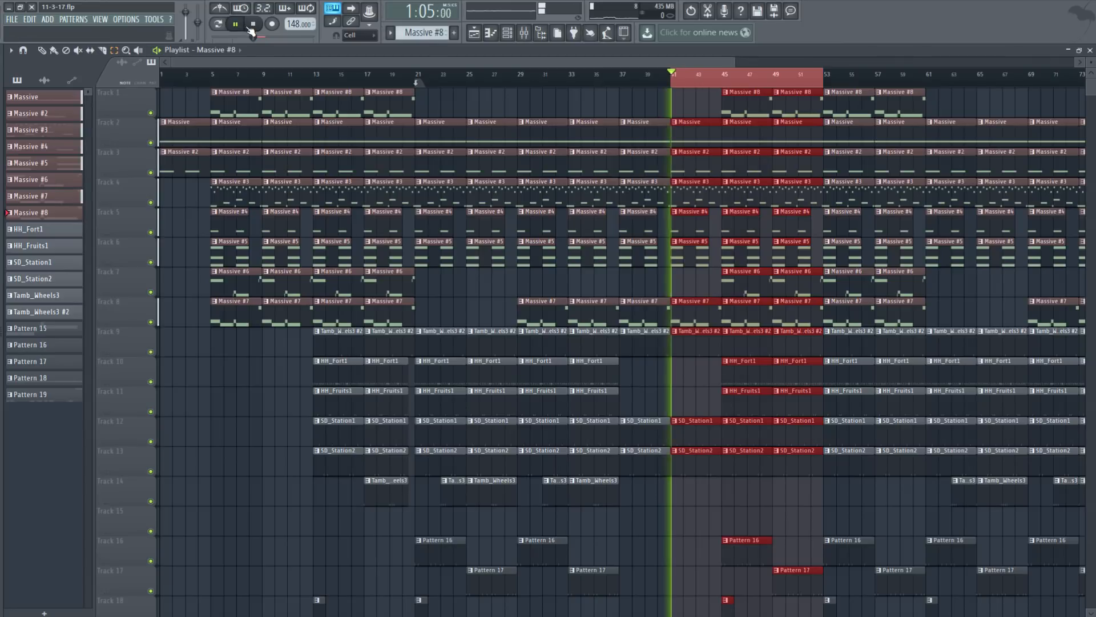
left_click(253, 24)
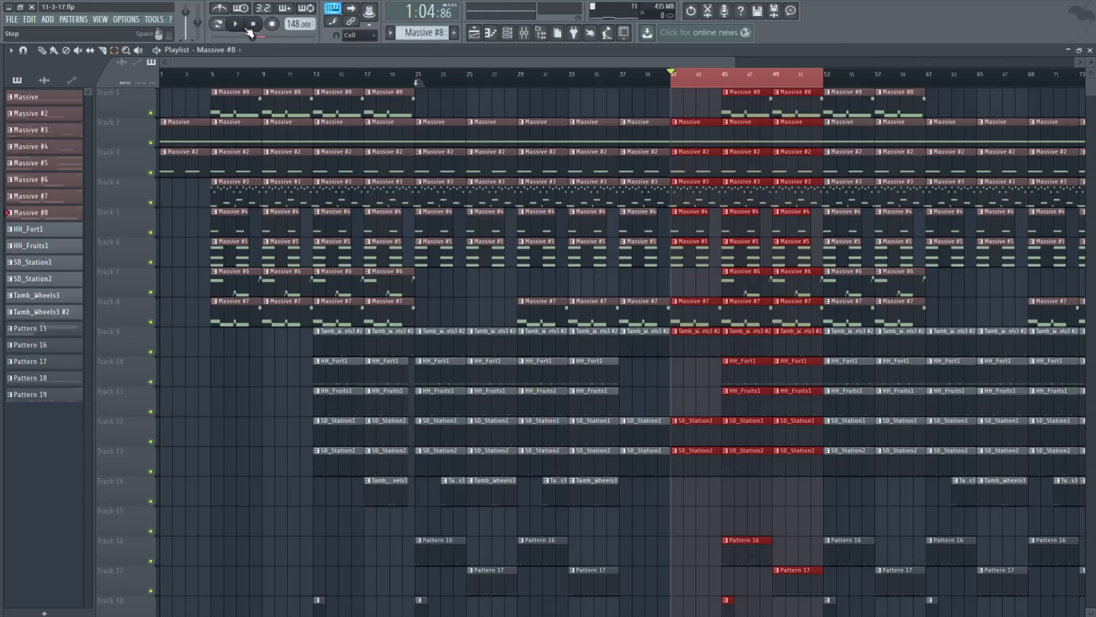
left_click(240, 26)
Step: Hide the playlist, view the PL Ring Mod Plucks notes, then stop playback and close them
left_click(1090, 51)
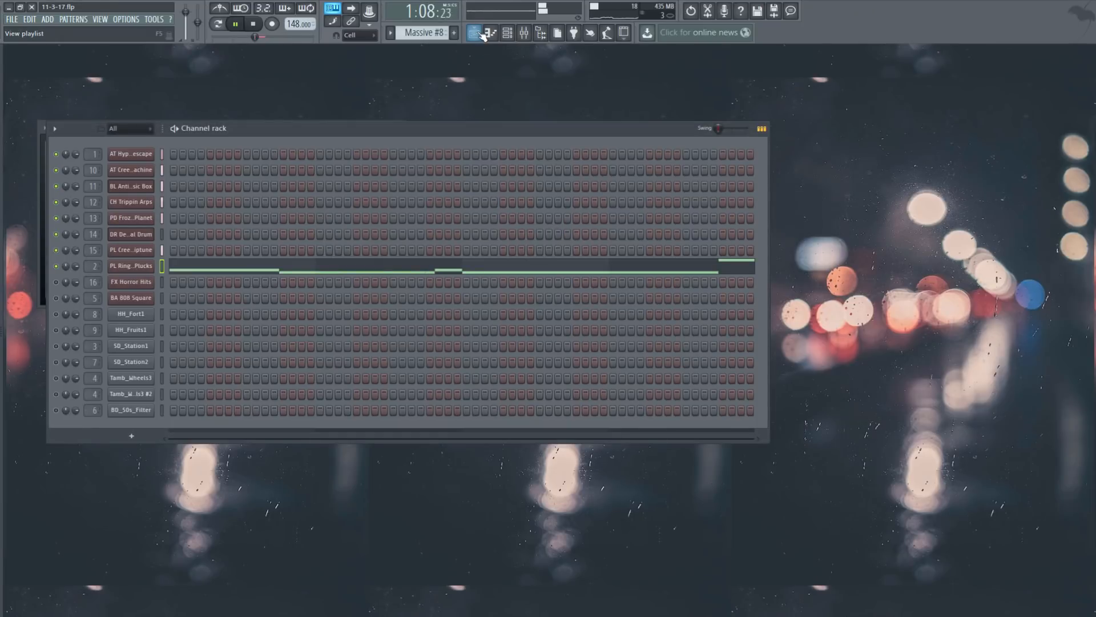
left_click(474, 32)
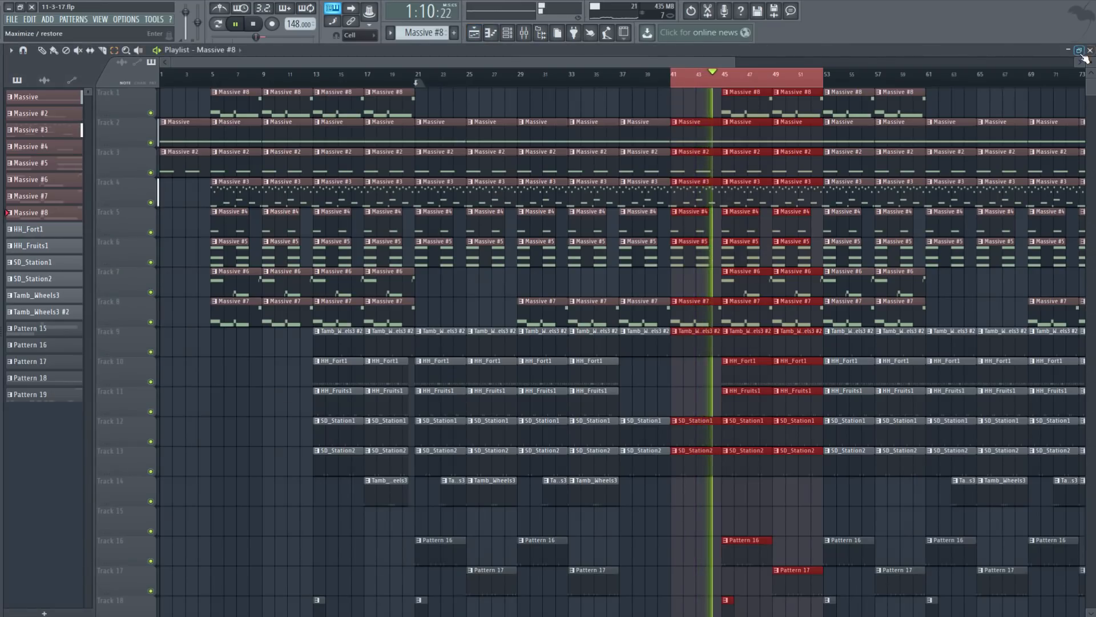
key("F5")
left_click(346, 270)
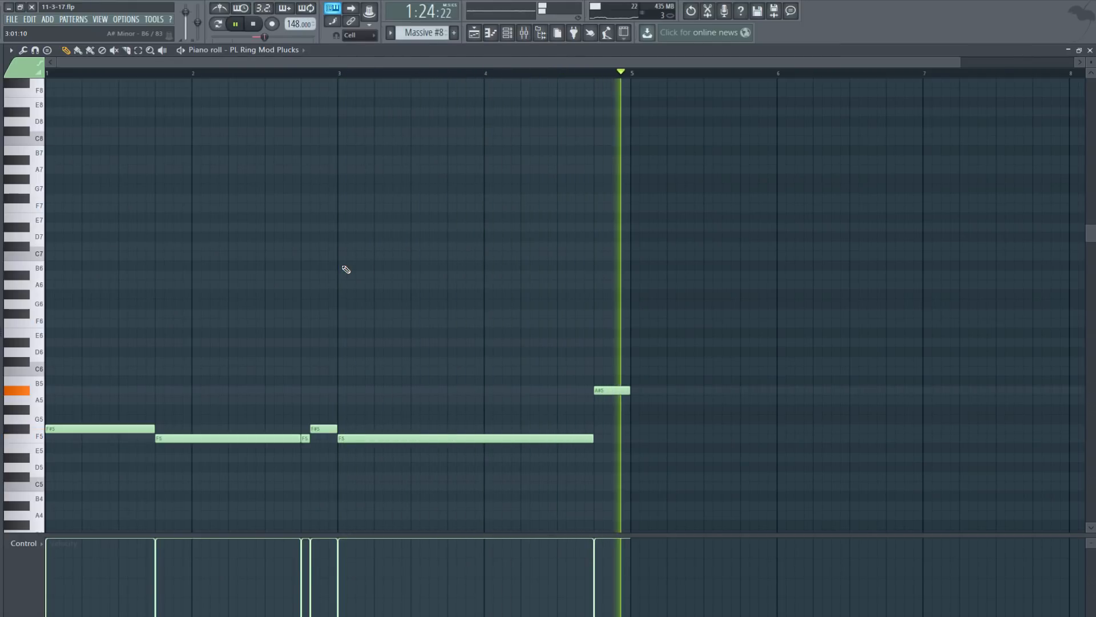
key("space")
left_click(1090, 50)
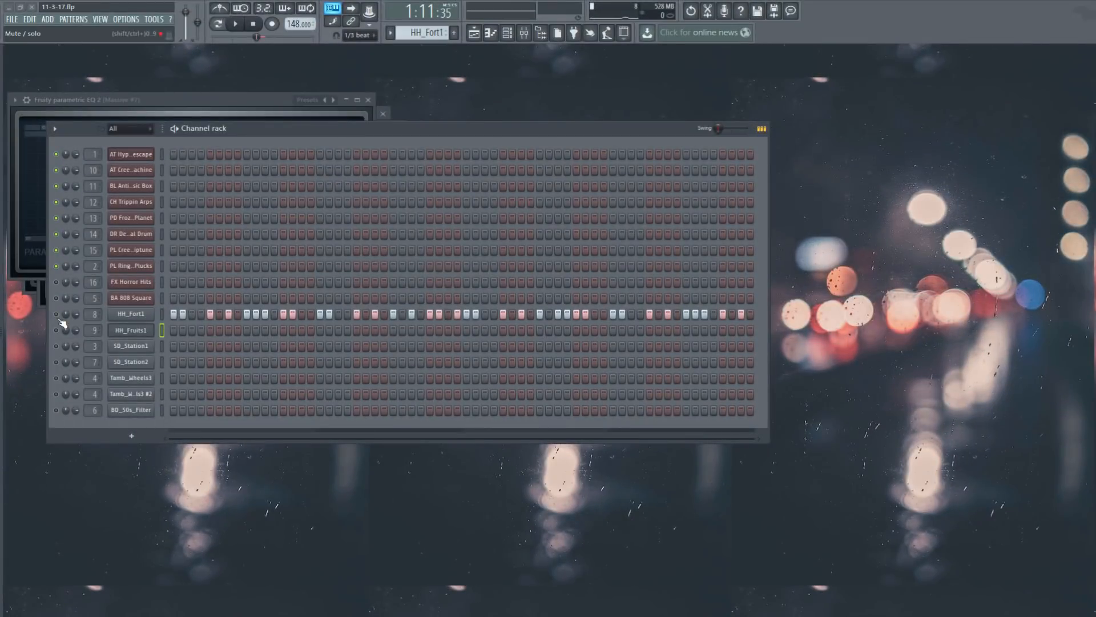
Step: Open the HH_Fort1 hi-hat notes in the piano roll
left_click(137, 317)
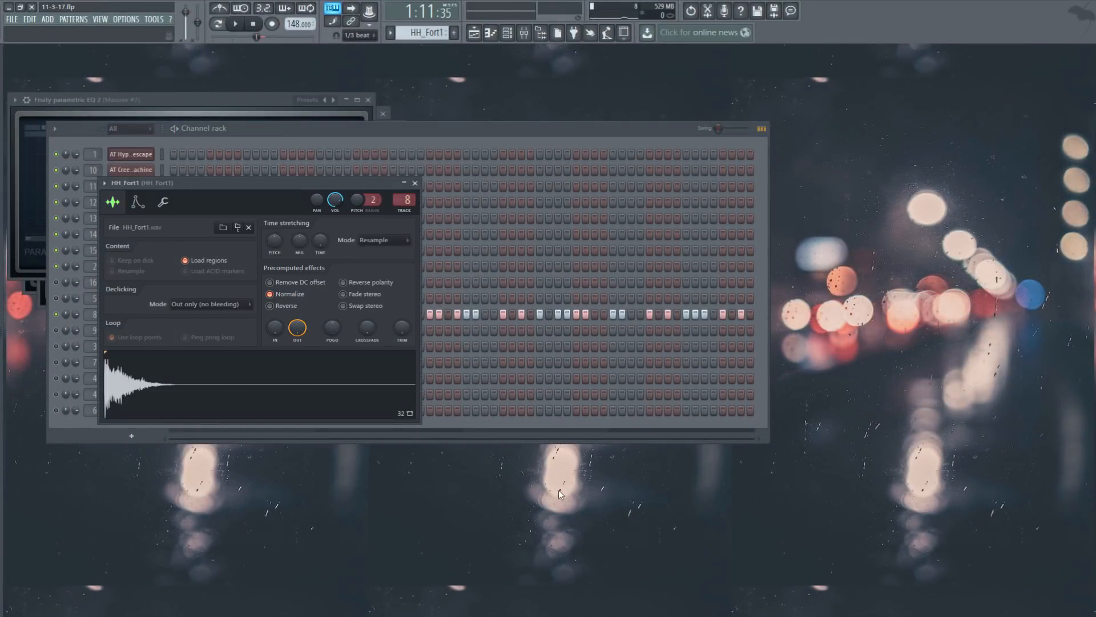
key("Escape")
right_click(135, 321)
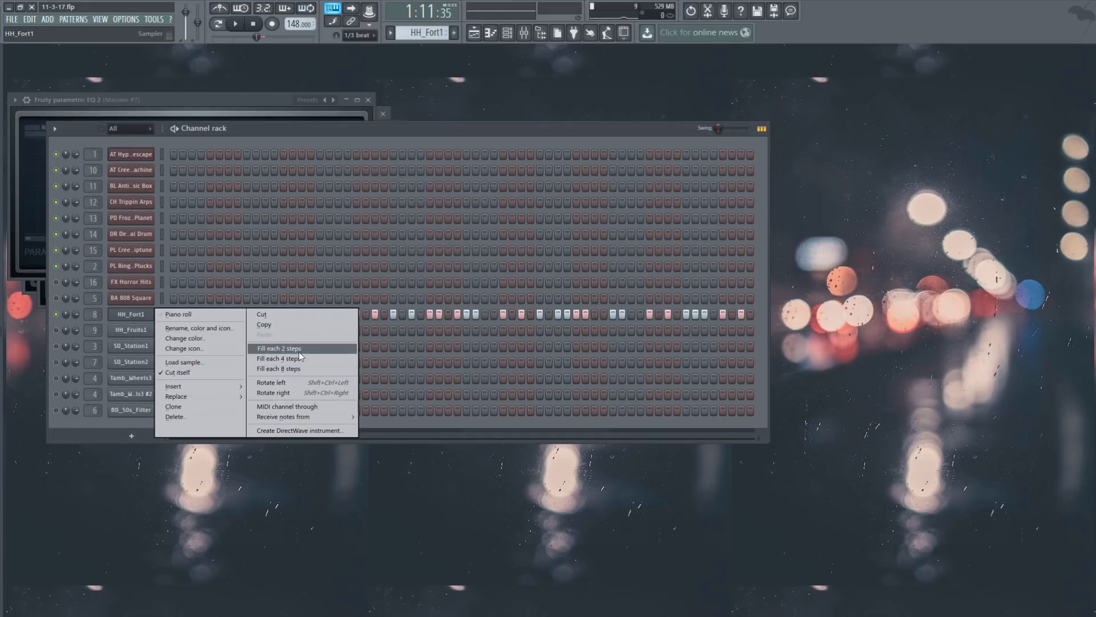
left_click(622, 485)
right_click(139, 316)
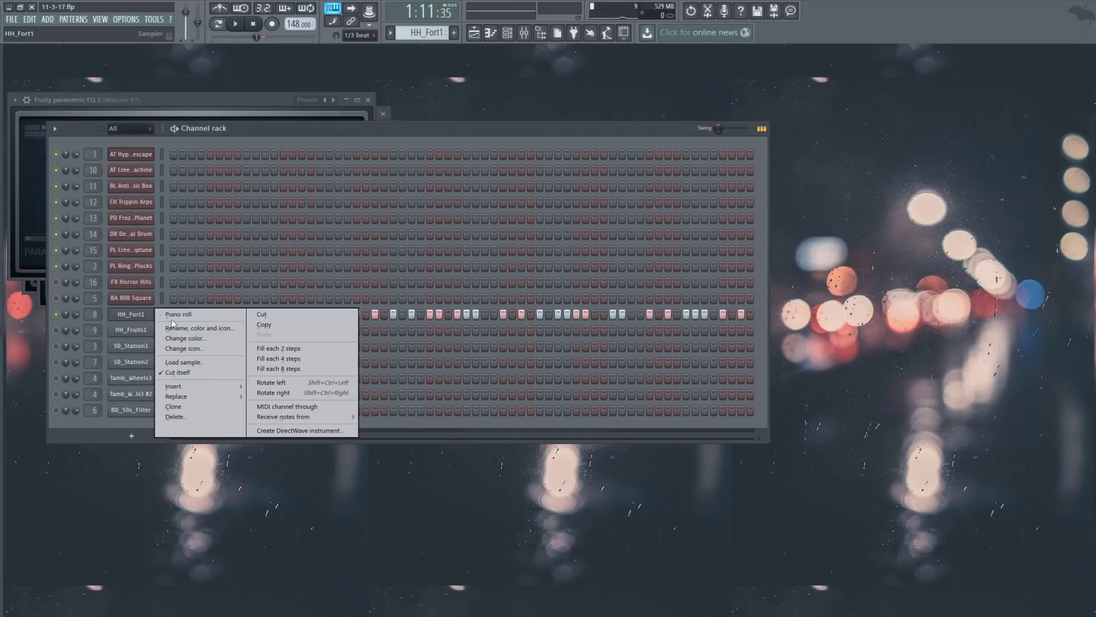
left_click(186, 313)
Step: Swing-quantize the hi-hat notes with the 16_drummer swing 2 groove template
key("alt+q")
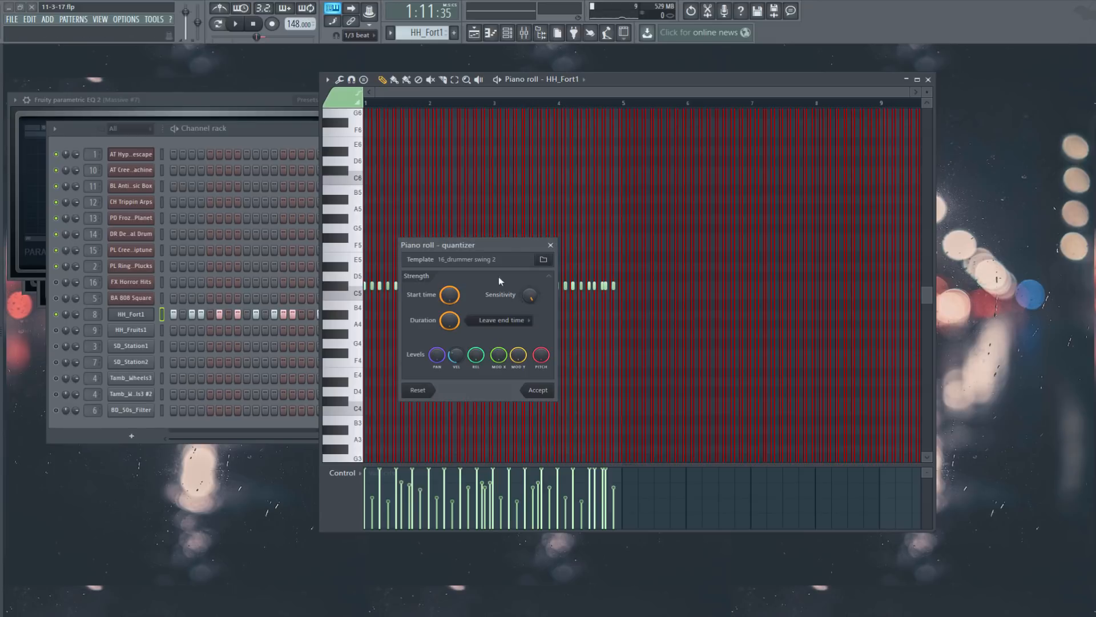
left_click(544, 260)
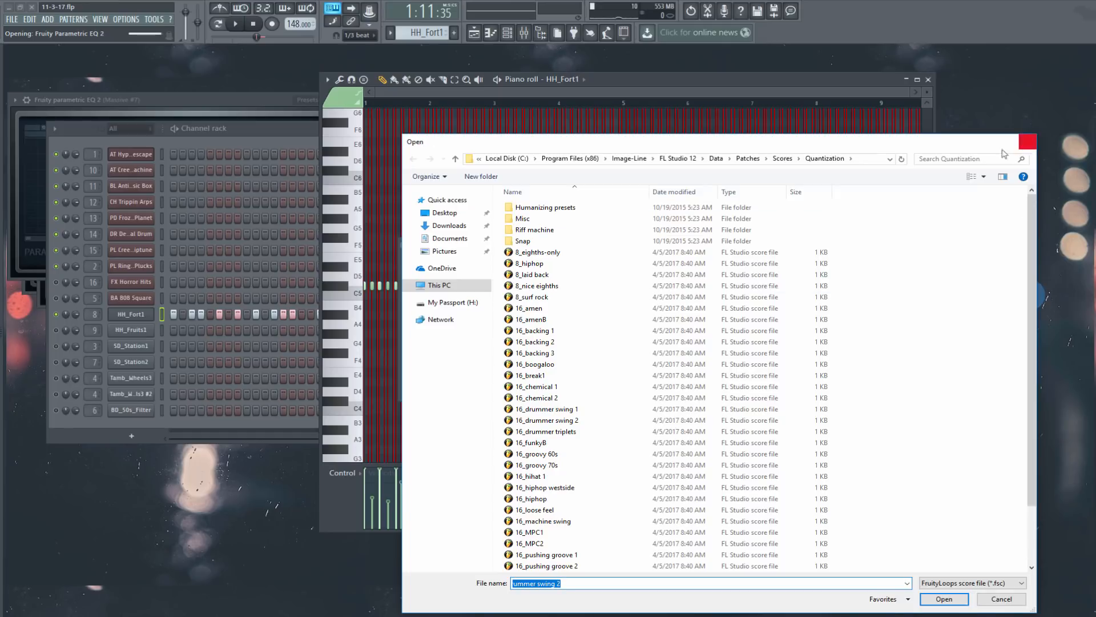
key("Return")
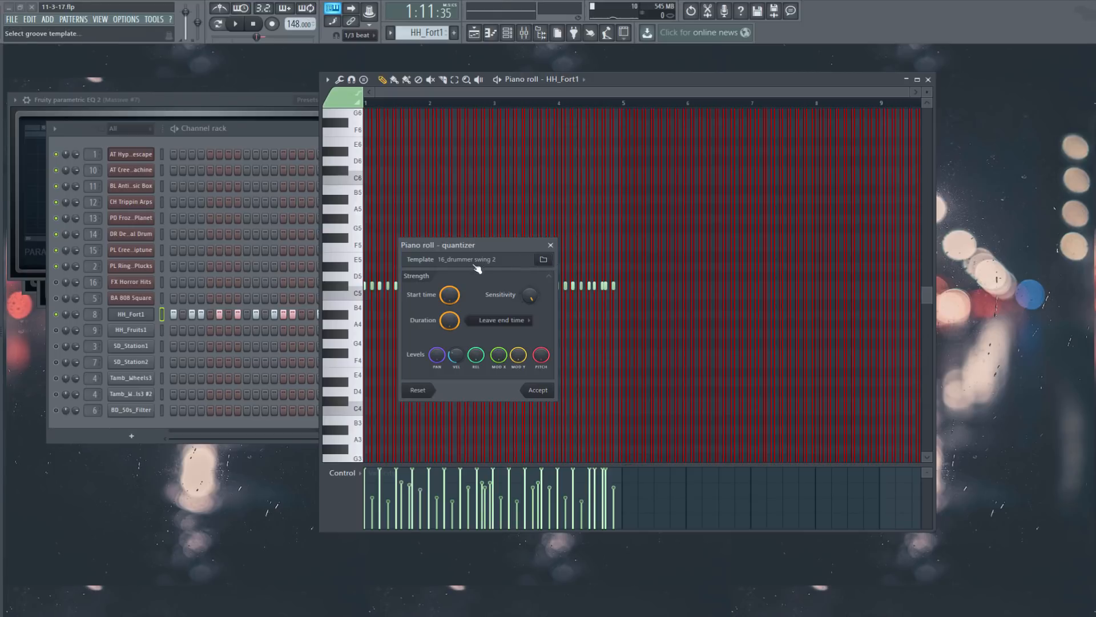
left_click(551, 244)
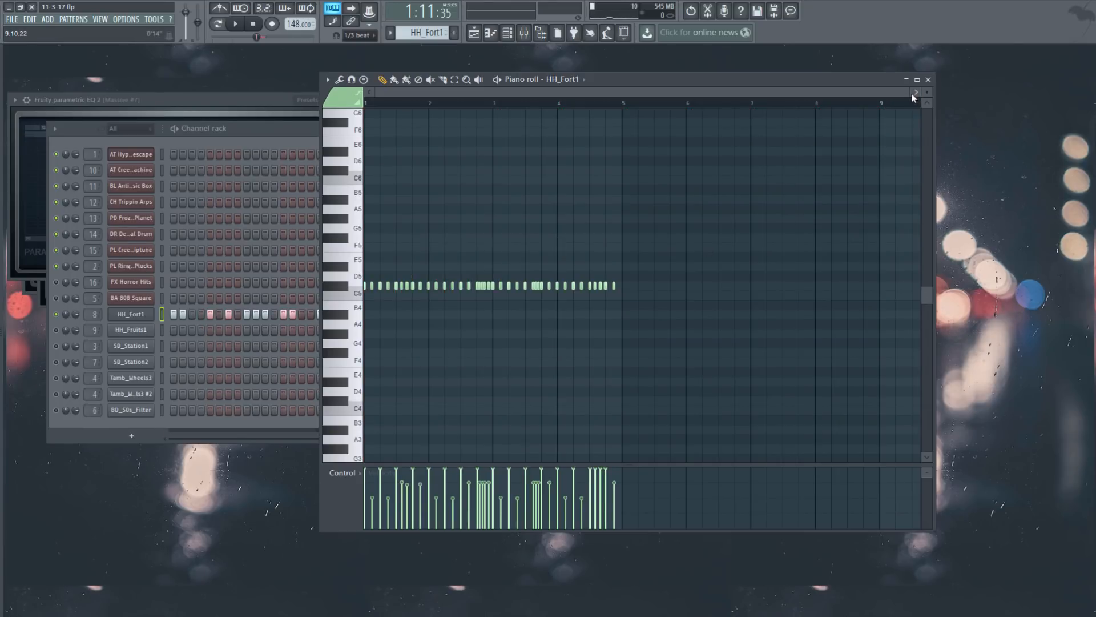
Step: Keep the note snap at 1/3 beat and play the swung HH_Fort1 pattern
left_click_drag(908, 94, 562, 105)
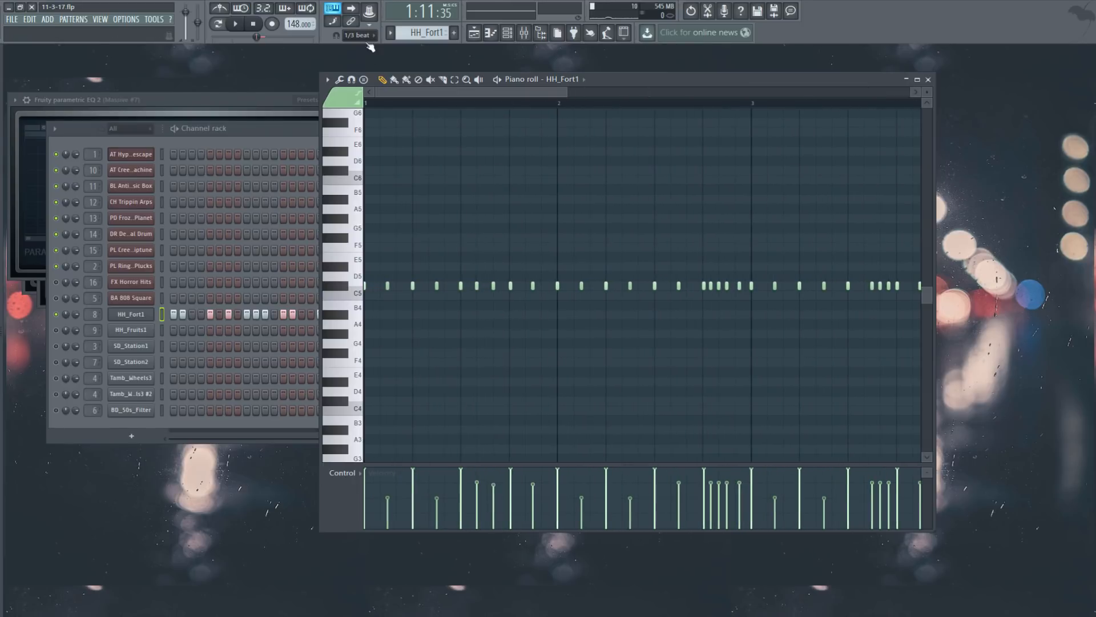
left_click(362, 36)
left_click(506, 263)
key("F6")
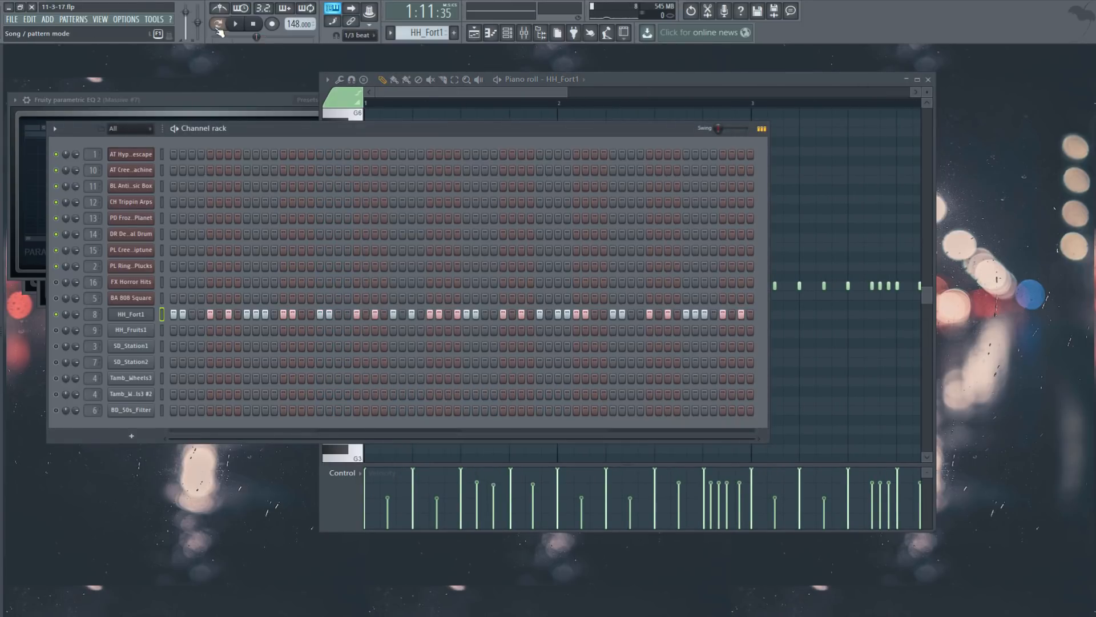
left_click(236, 29)
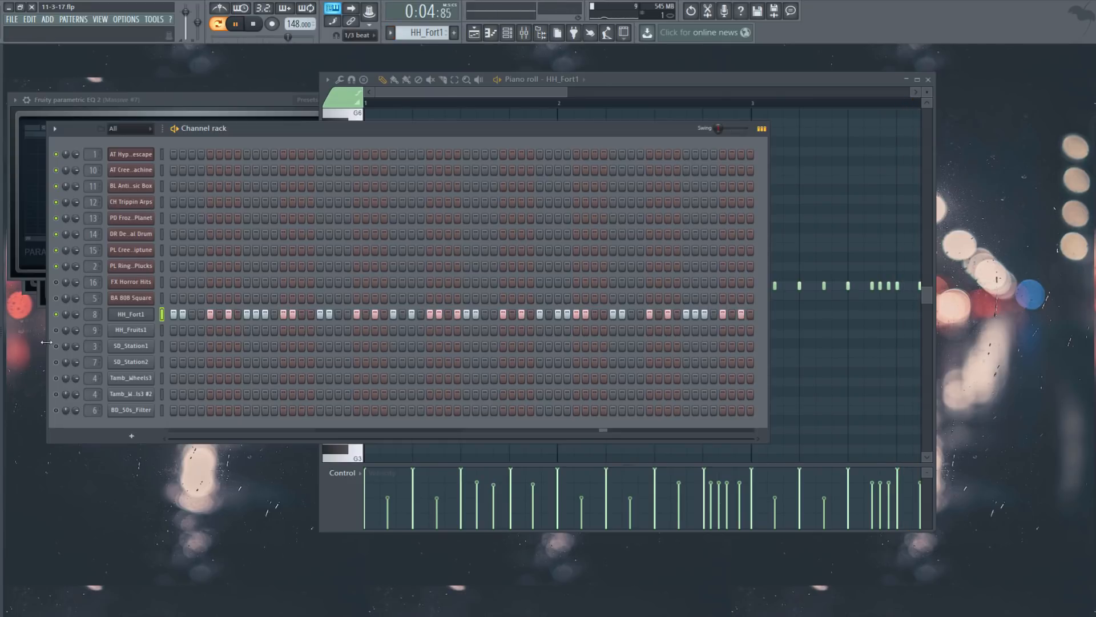
Step: Stop playback and show the HH_Fruits1 hi-hat notes in the piano roll
scroll(442, 37, "down", 1)
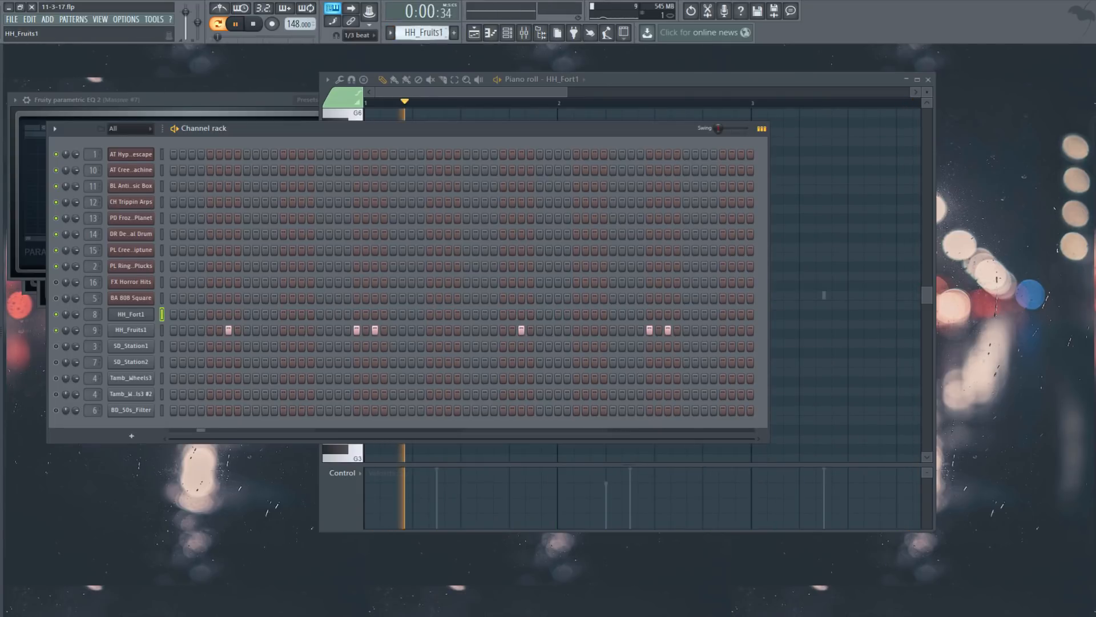
left_click(254, 26)
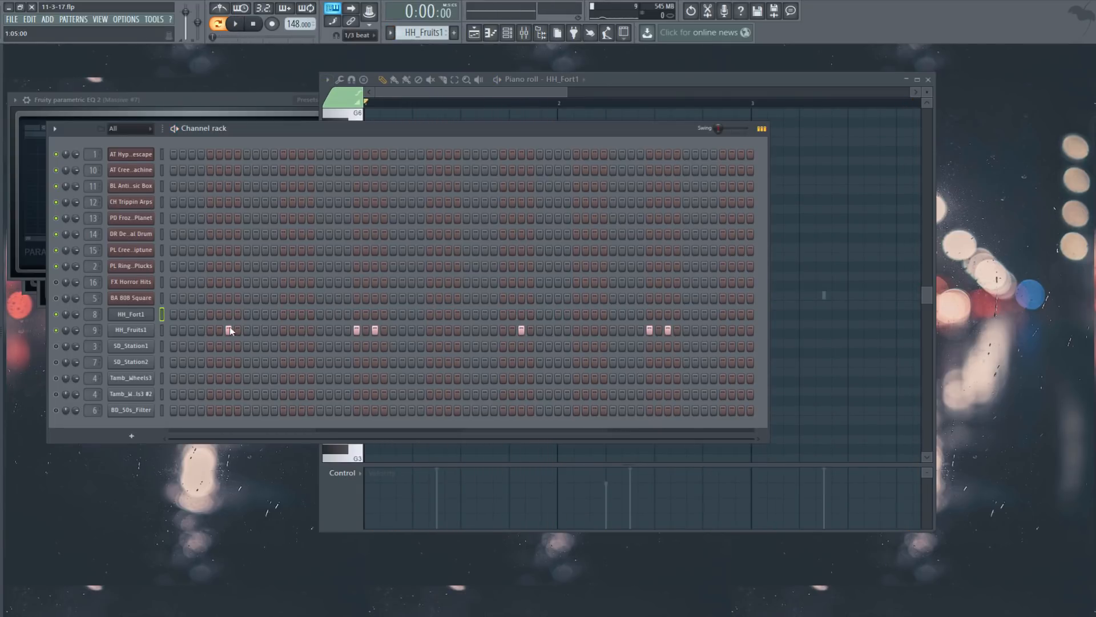
left_click(627, 80)
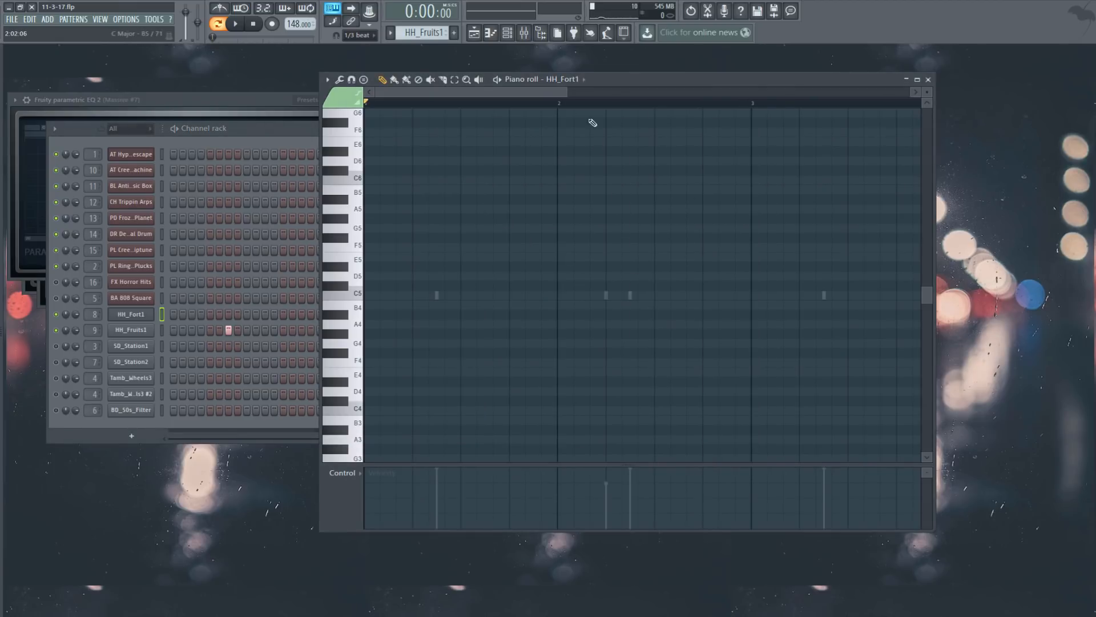
right_click(150, 330)
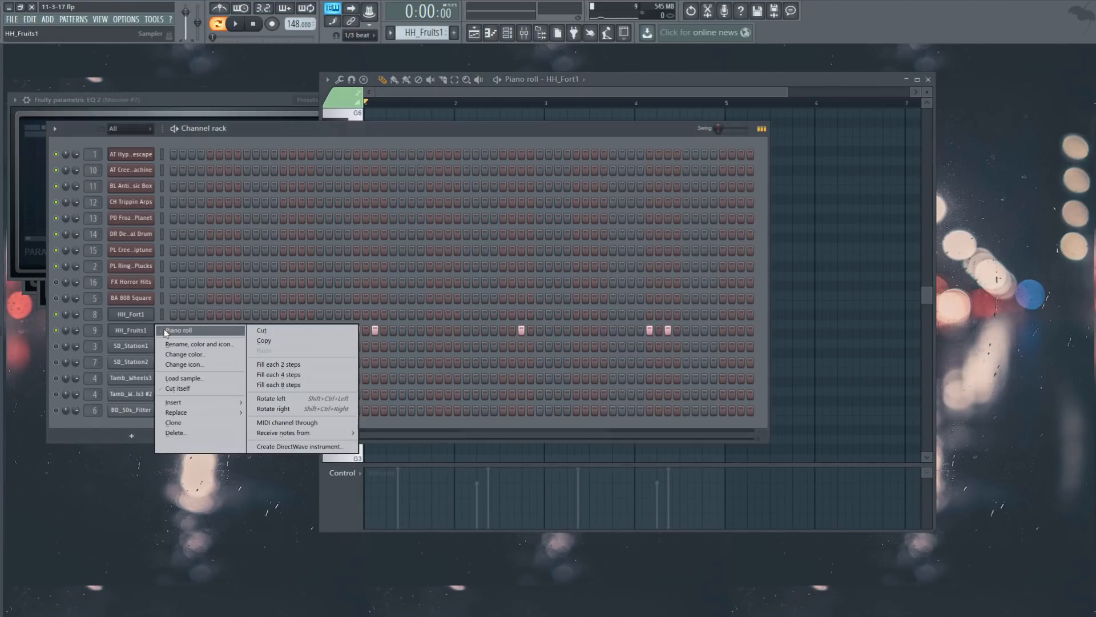
left_click(171, 333)
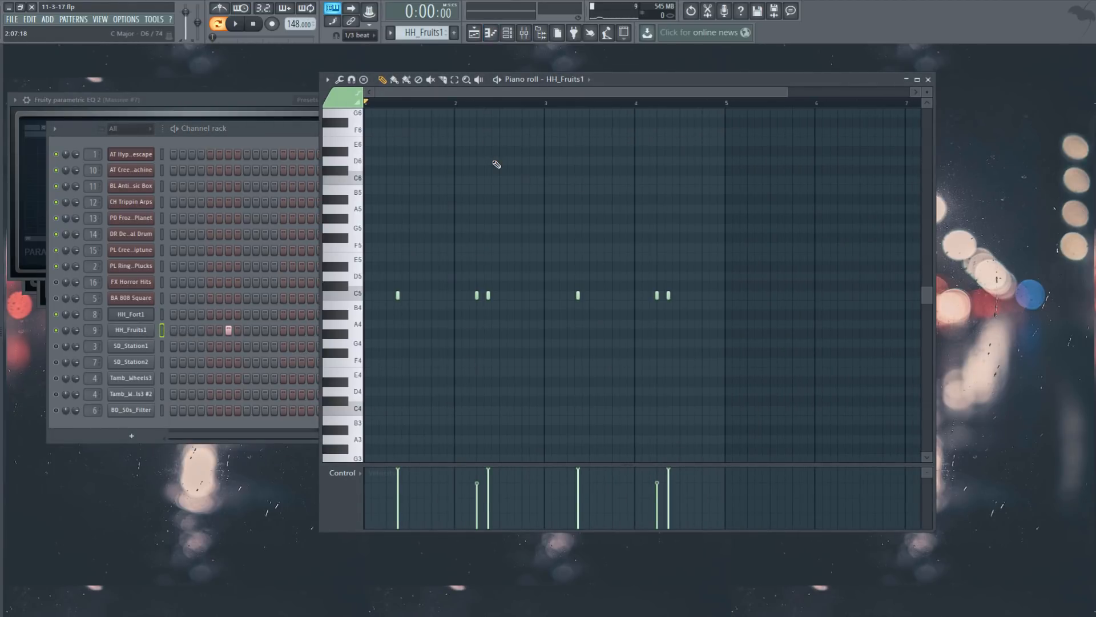
Step: Play the whole song in Song mode, mute SD_Station2 and move to the SD_Station1 pattern
left_click(222, 28)
left_click(236, 25)
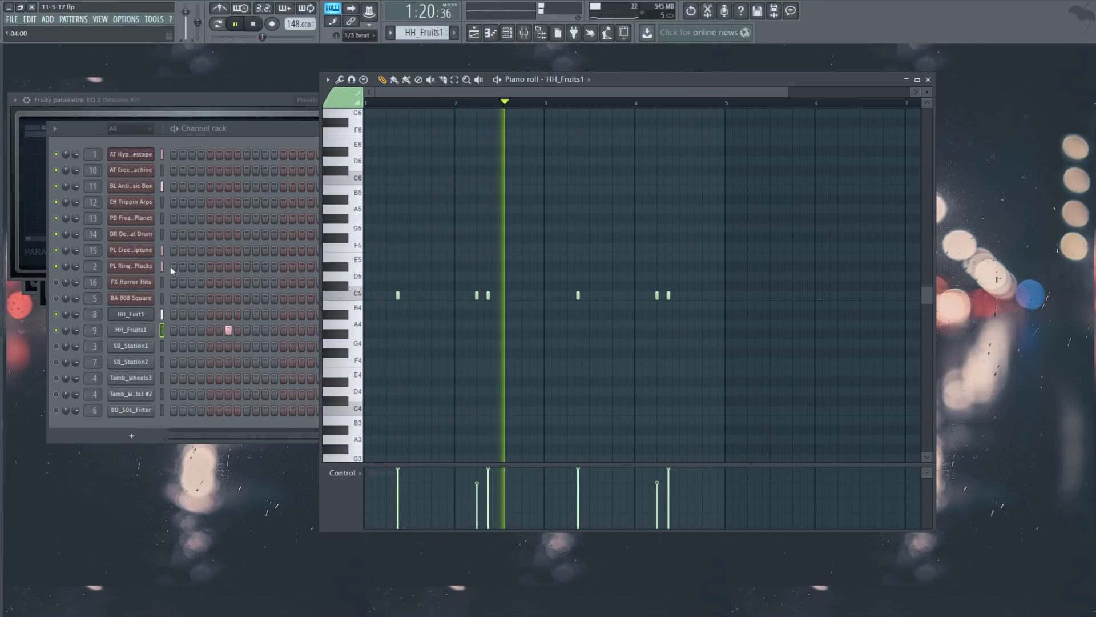
left_click(55, 363)
left_click(56, 363)
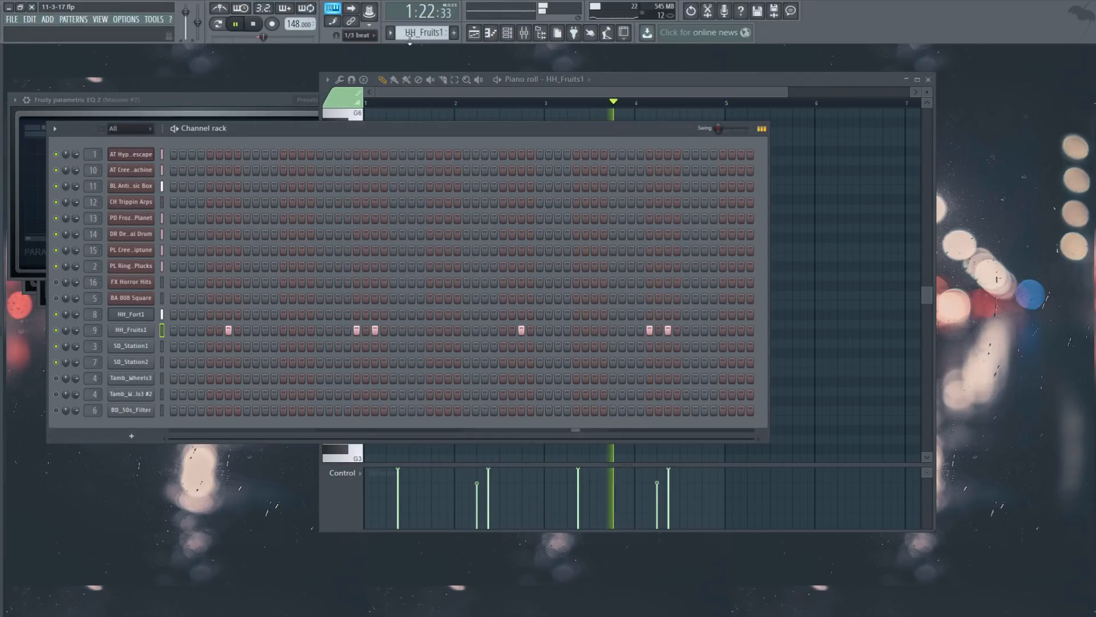
scroll(423, 33, "down", 1)
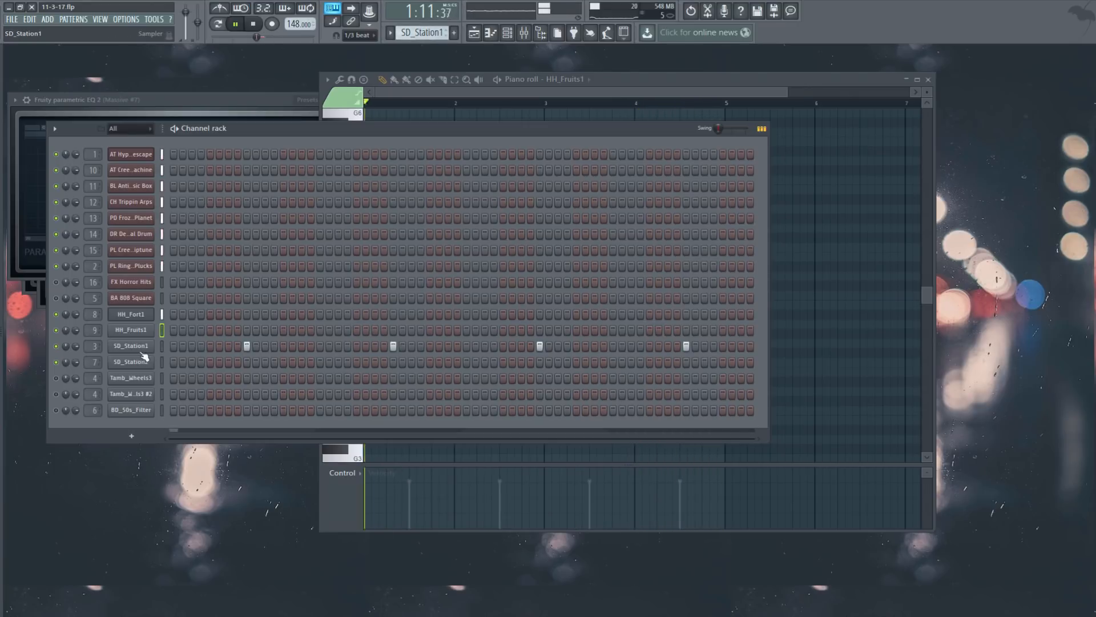
Step: Inspect the SD_Station1 and SD_Station2 sample settings and view the SD_Station2 notes
left_click(130, 346)
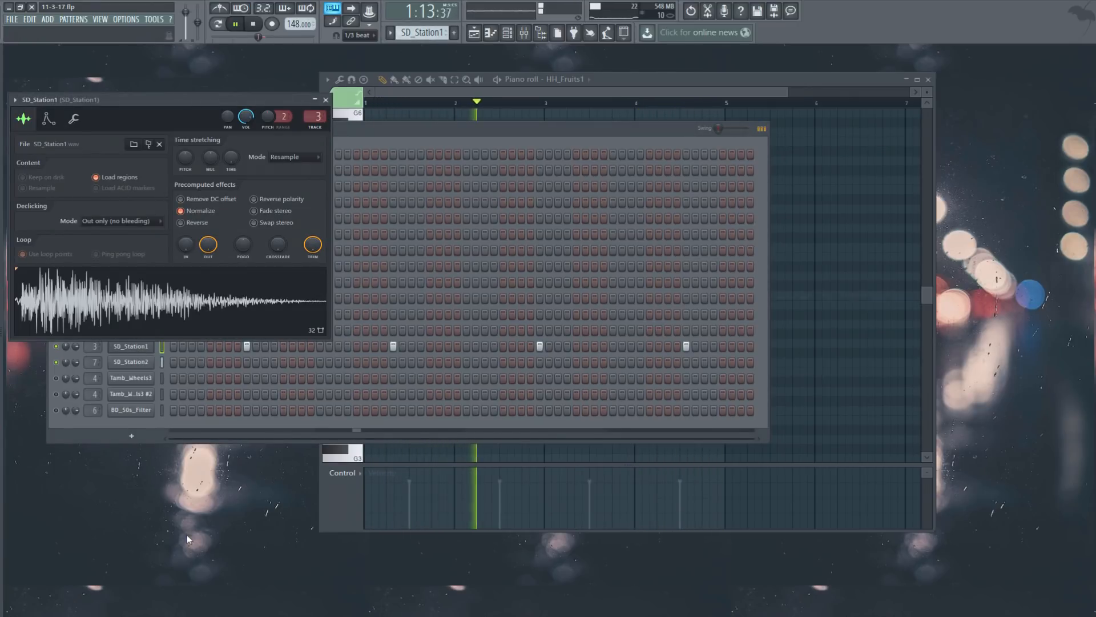
key("F6")
left_click(132, 366)
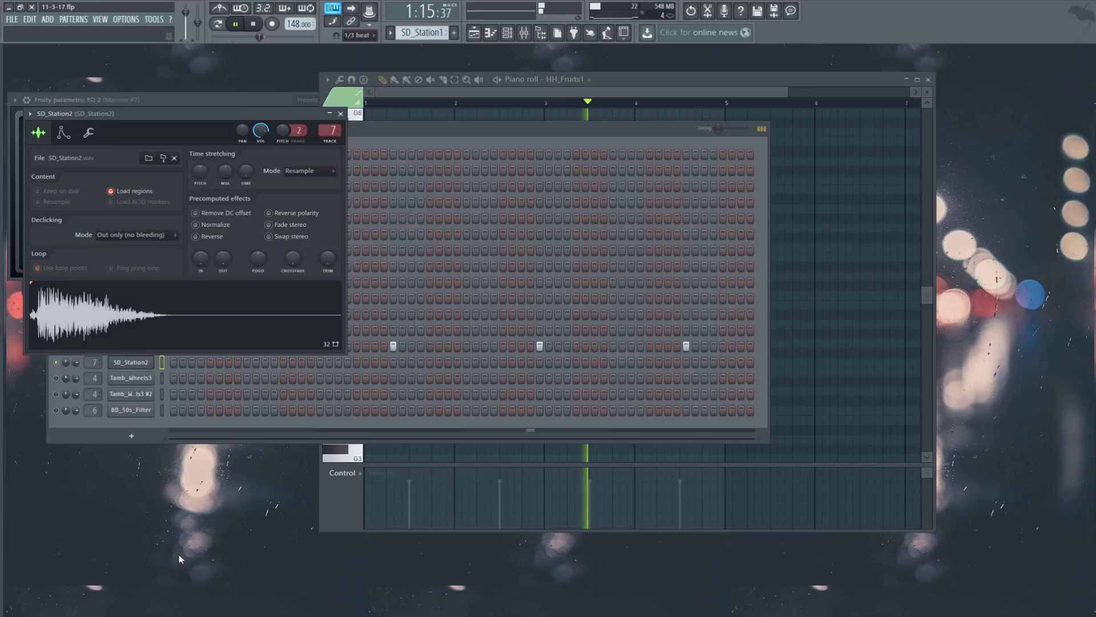
key("F6")
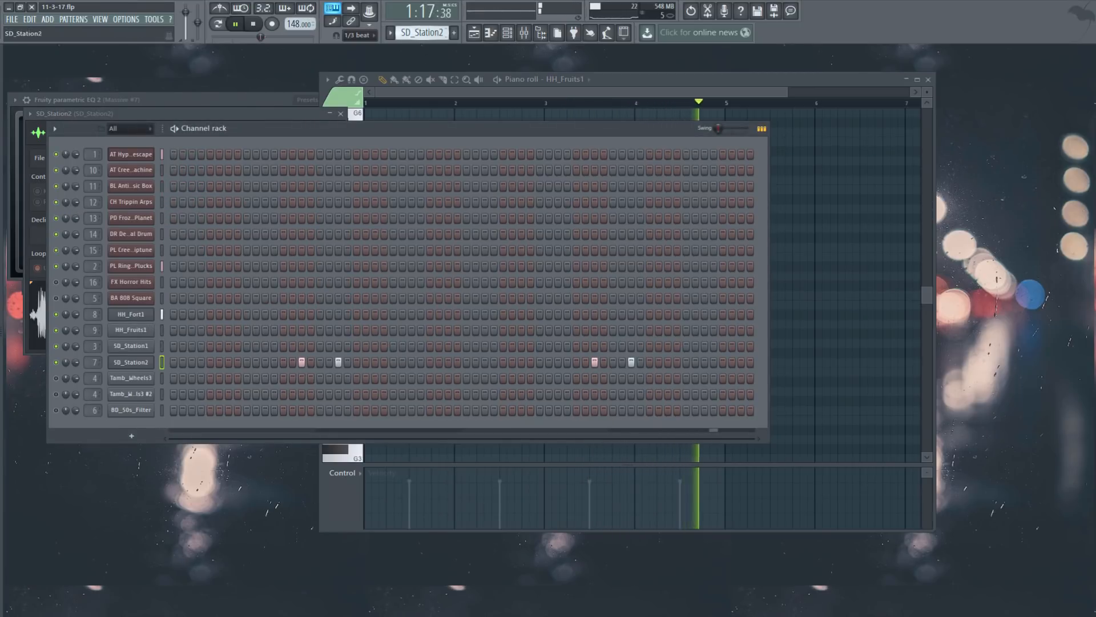
right_click(147, 366)
left_click(178, 362)
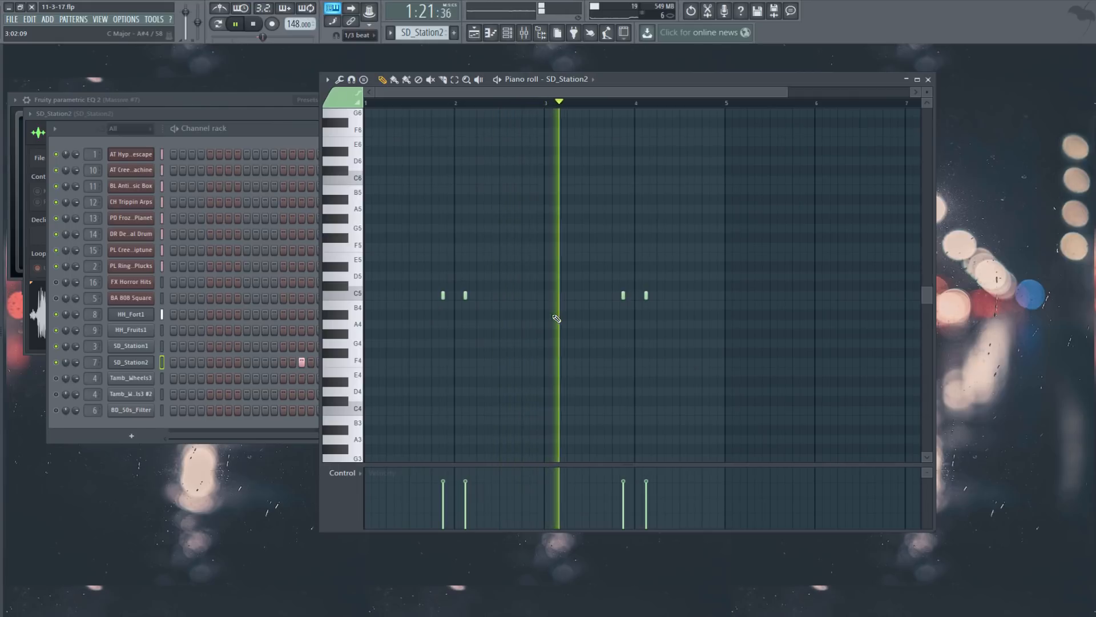
Step: Stop playback, check the SD_Station2 pattern and sampler, then scroll to HH_Fort1
left_click(254, 26)
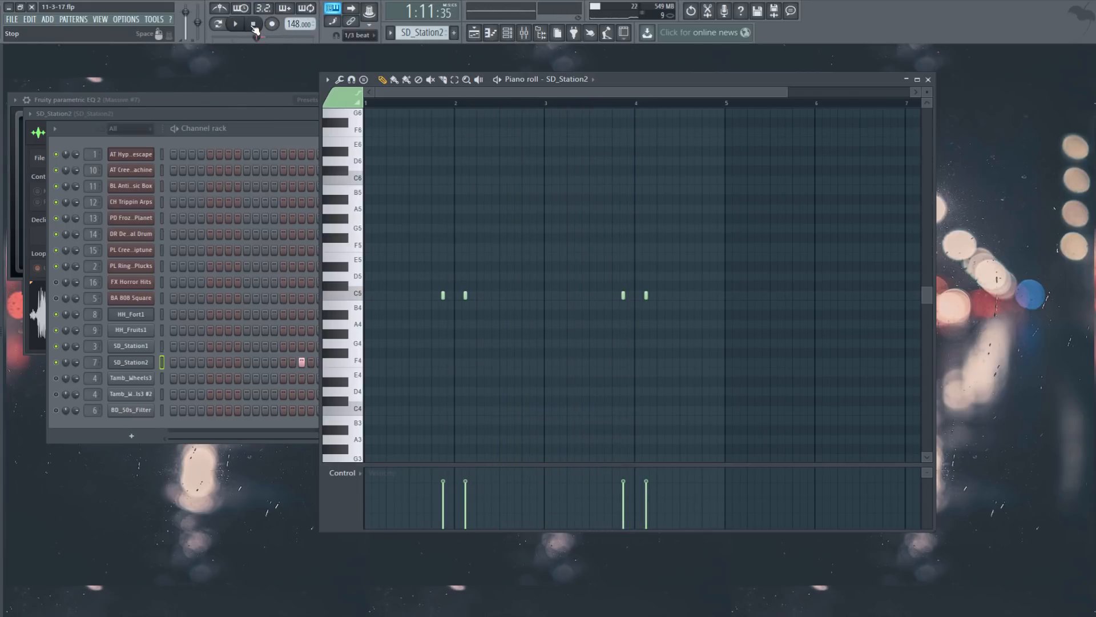
left_click(307, 127)
scroll(421, 33, "up", 1)
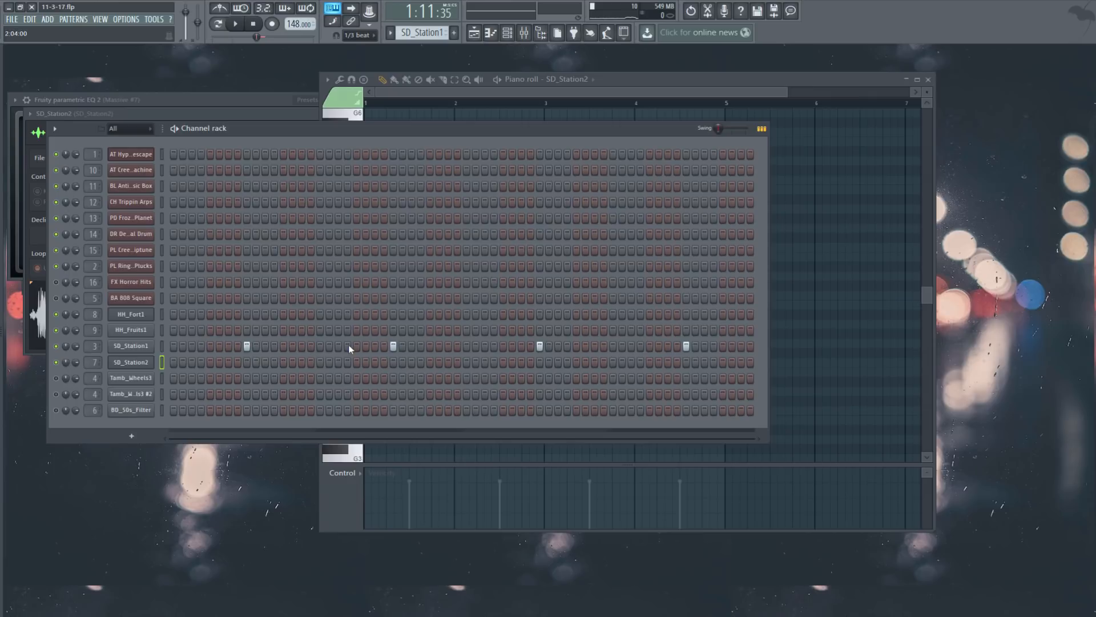
left_click_drag(420, 32, 420, 26)
left_click(130, 362)
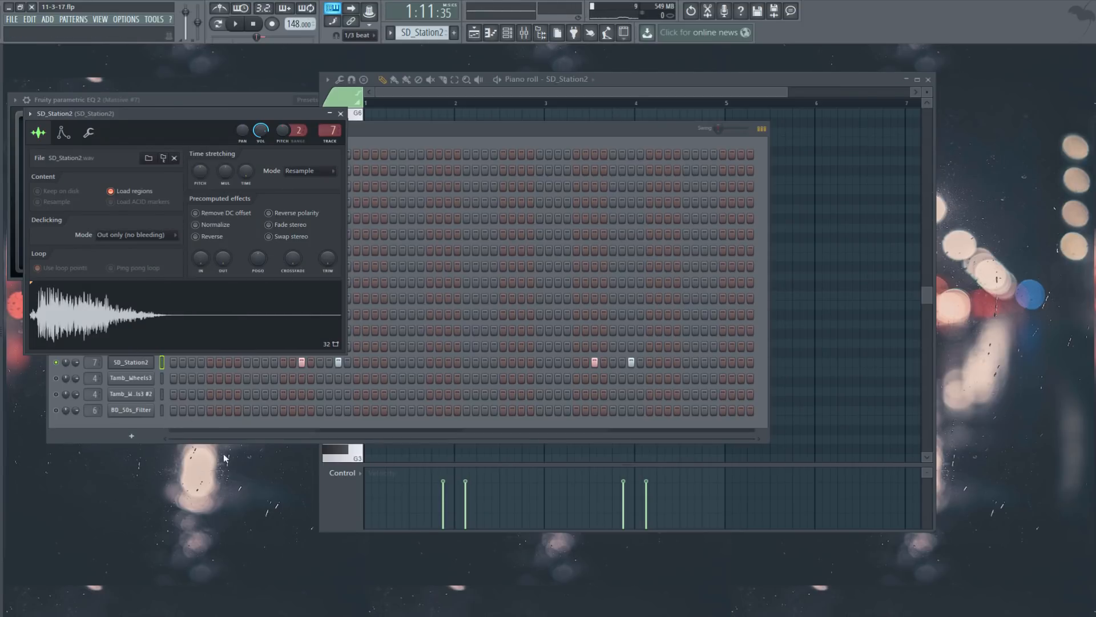
left_click(215, 485)
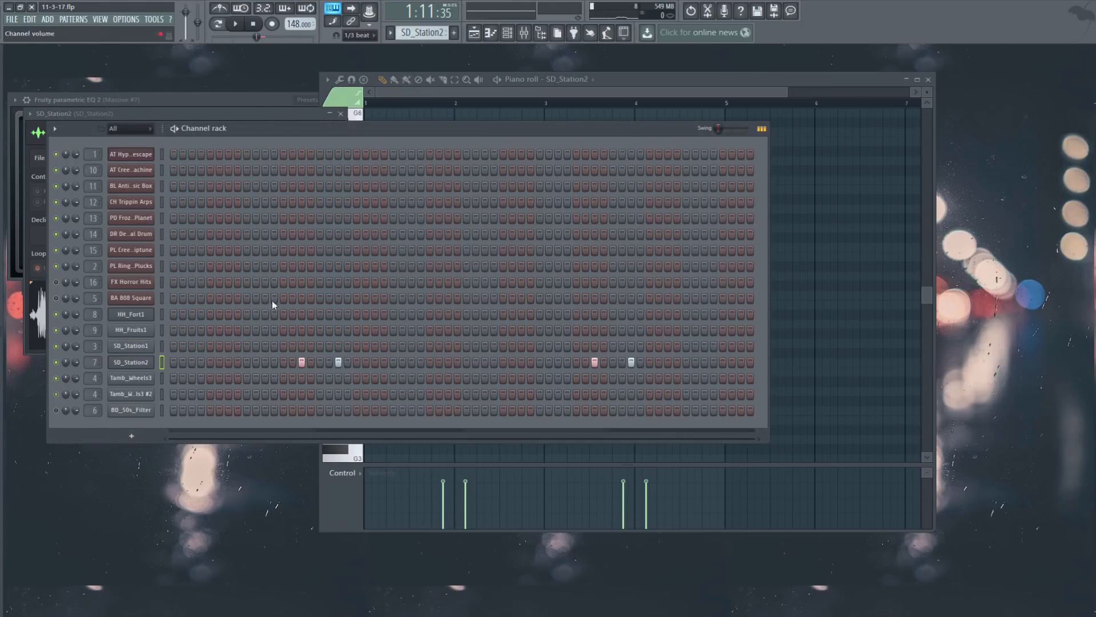
scroll(425, 32, "up", 3)
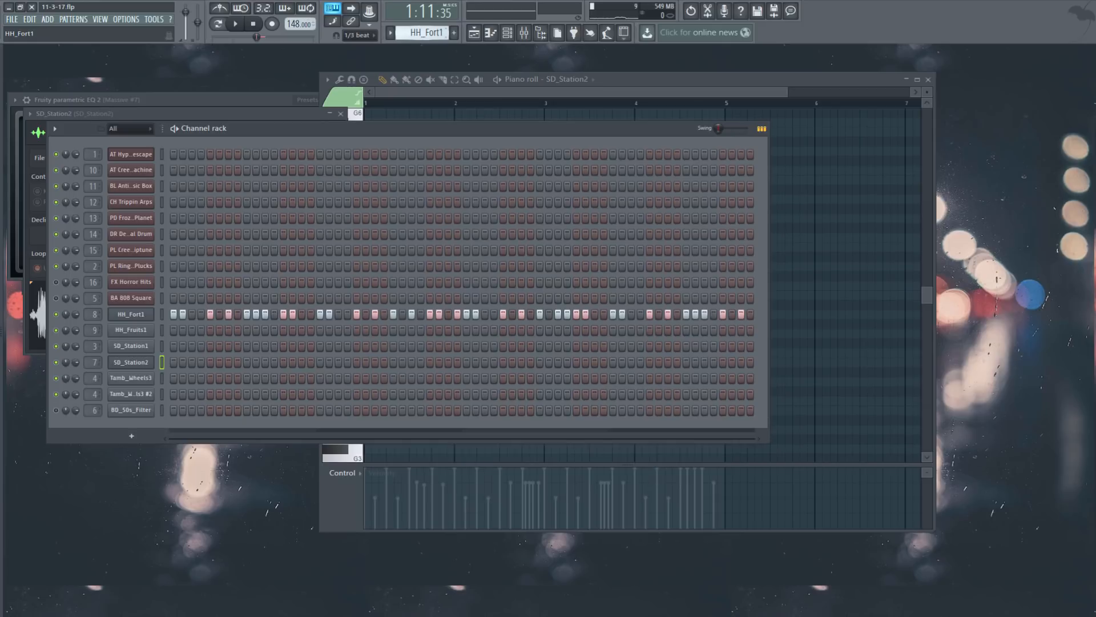
Step: Play the Tamb_Wheels3 pattern, view its notes in a maximized piano roll, then stop and close it
scroll(426, 33, "down", 4)
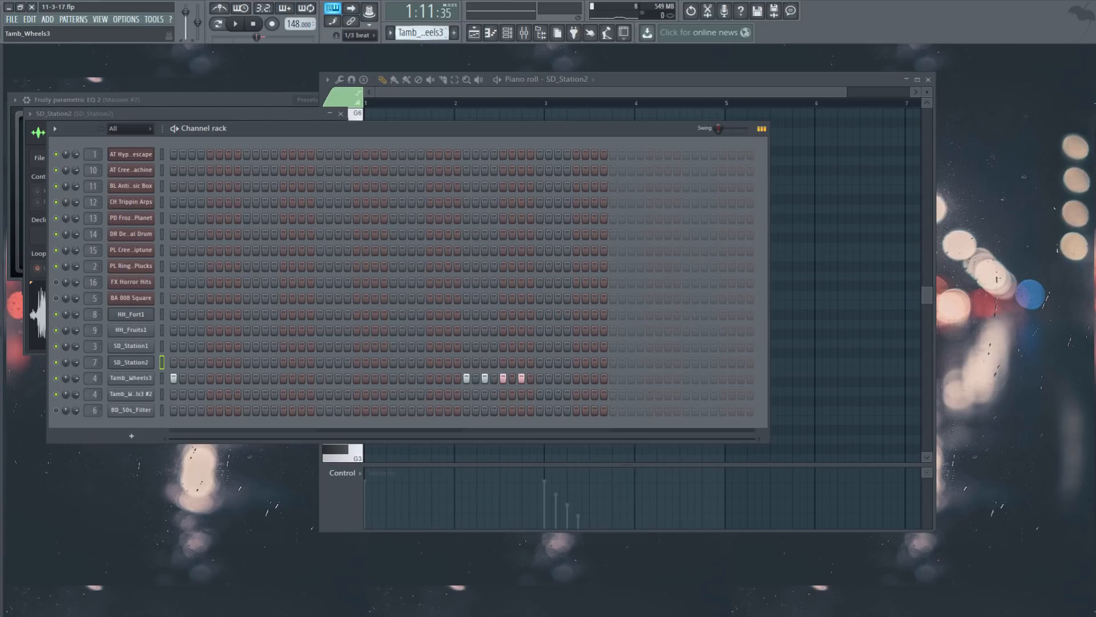
left_click(234, 23)
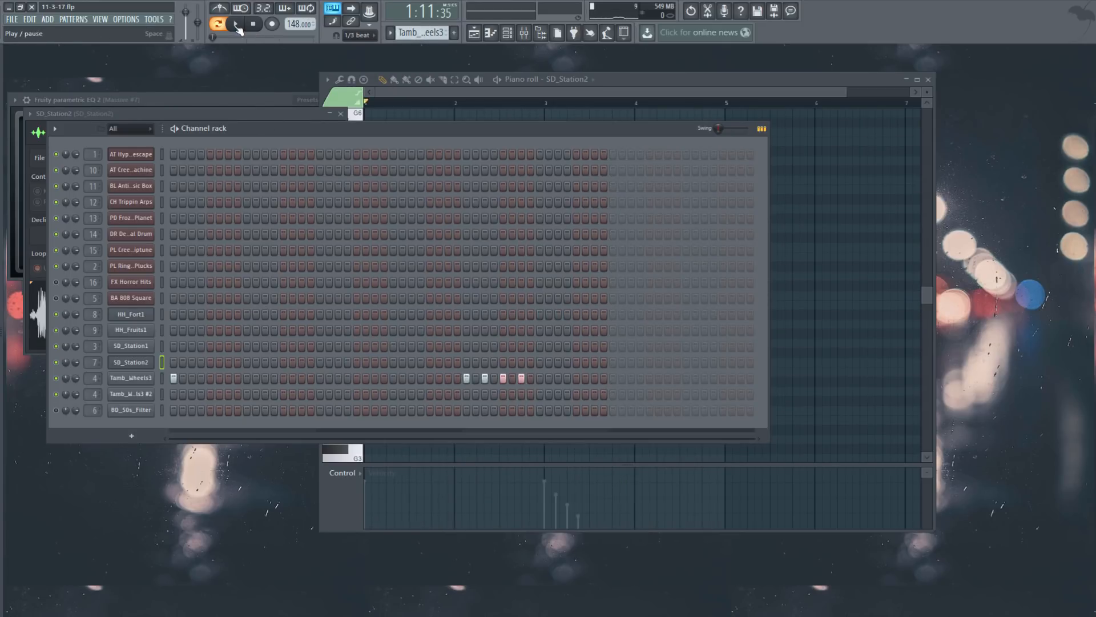
left_click(140, 378)
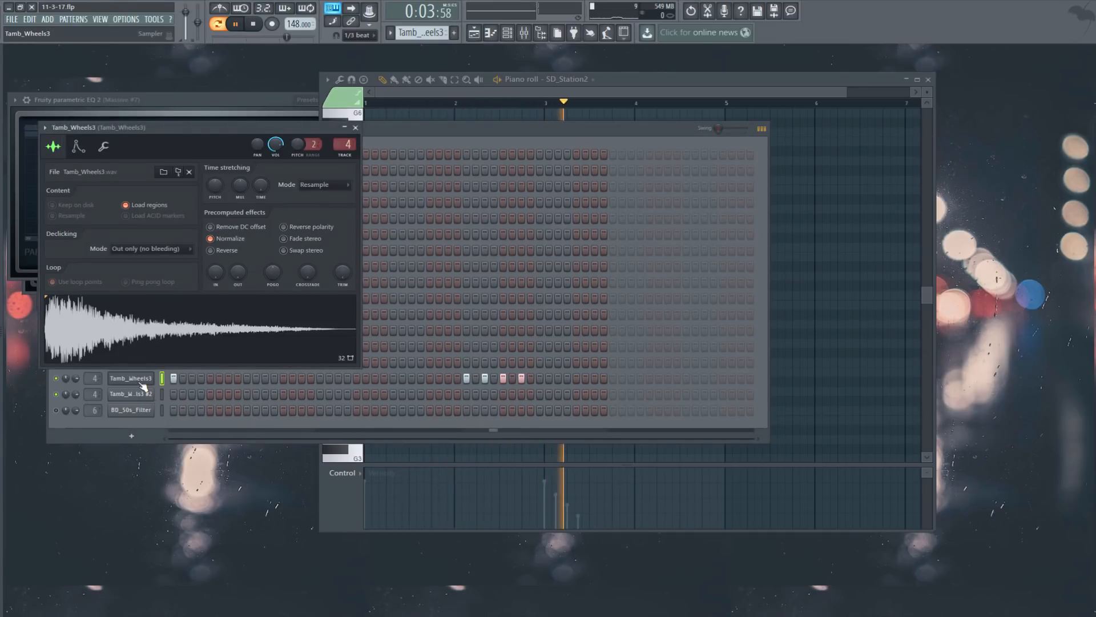
left_click(163, 380)
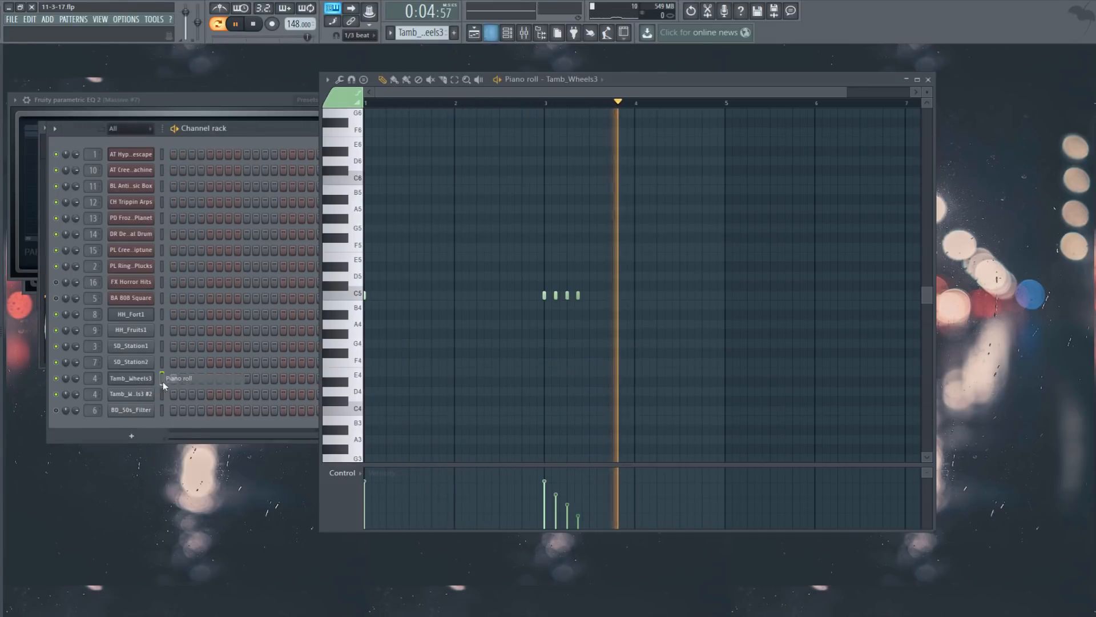
double_click(679, 80)
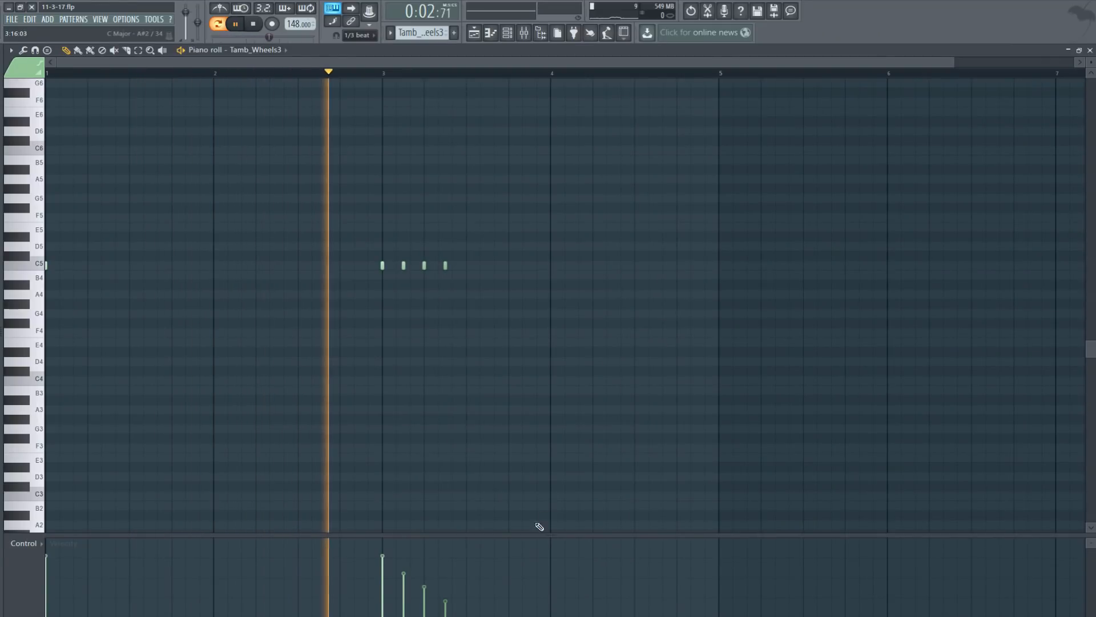
left_click(254, 24)
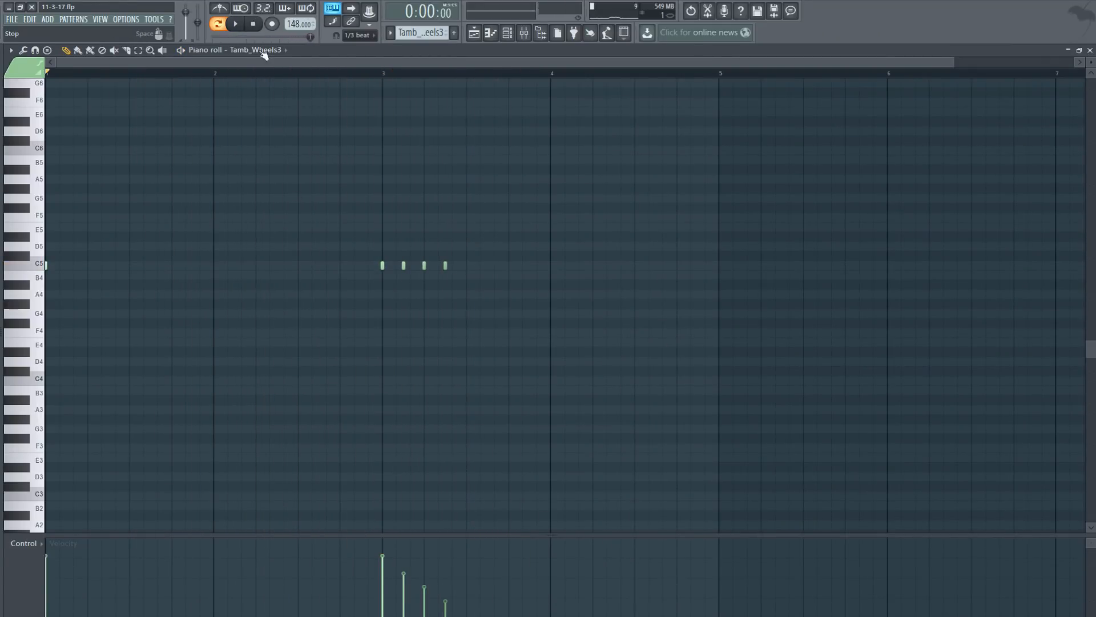
left_click(1089, 51)
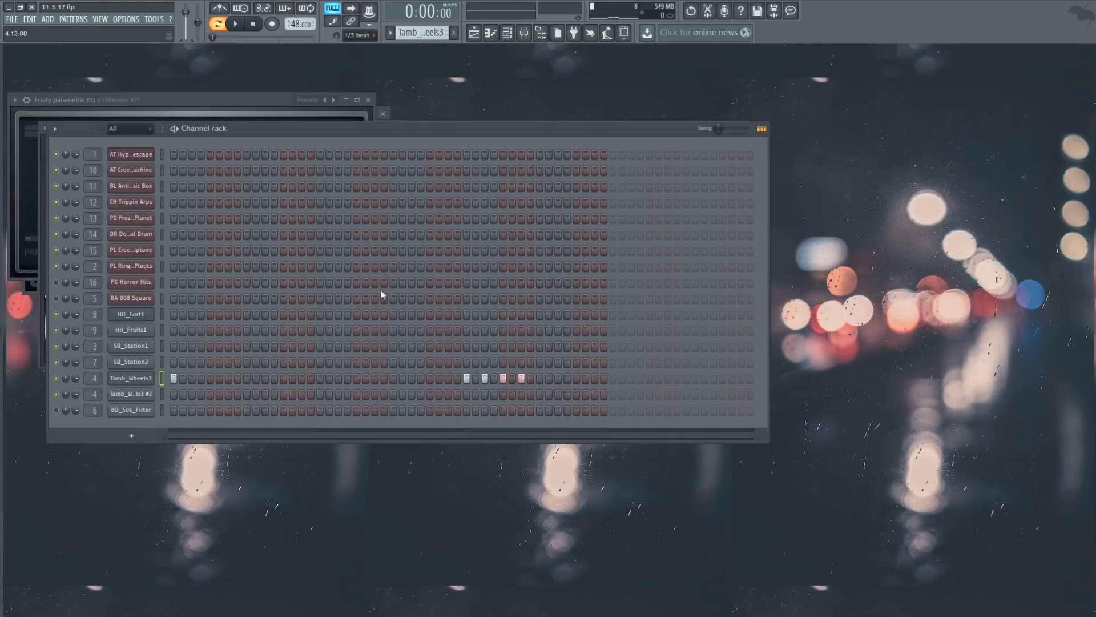
Step: Open Fruity Reeverb 2 on the Tamb_Wheels3 mixer track
left_click(149, 393)
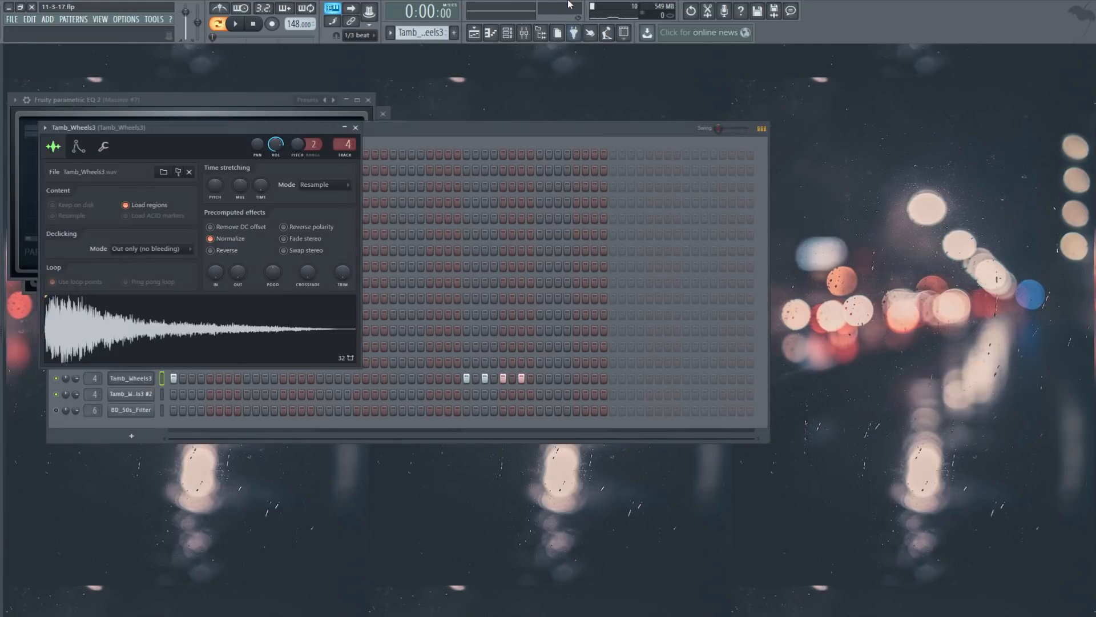
left_click(524, 33)
left_click(727, 160)
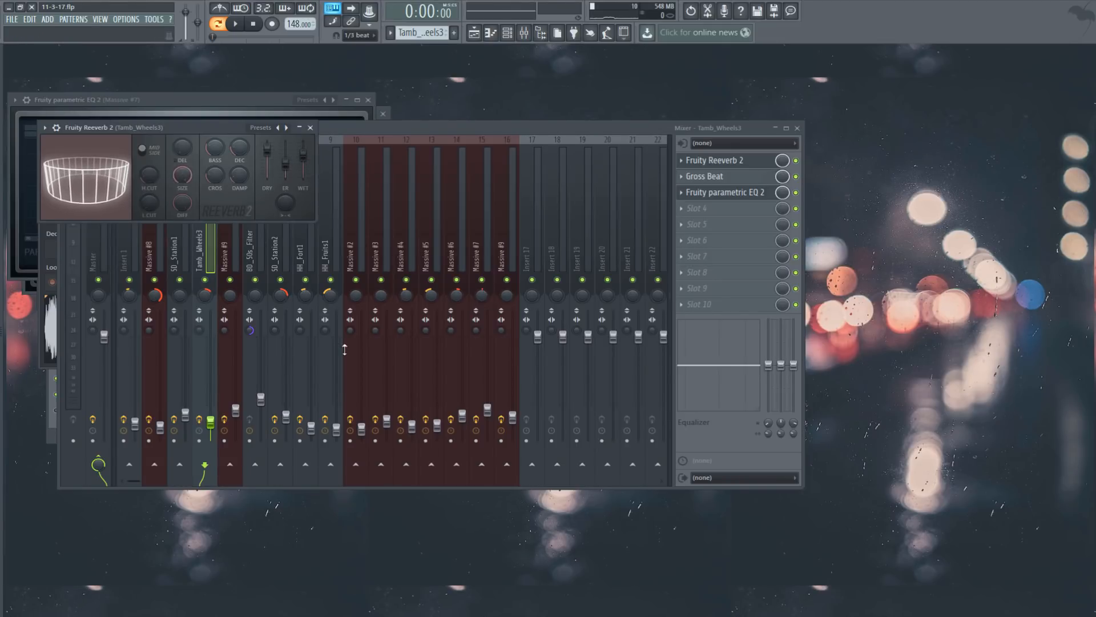
Step: Open Gross Beat and the parametric EQ on the Tamb_Wheels3 track
left_click(734, 179)
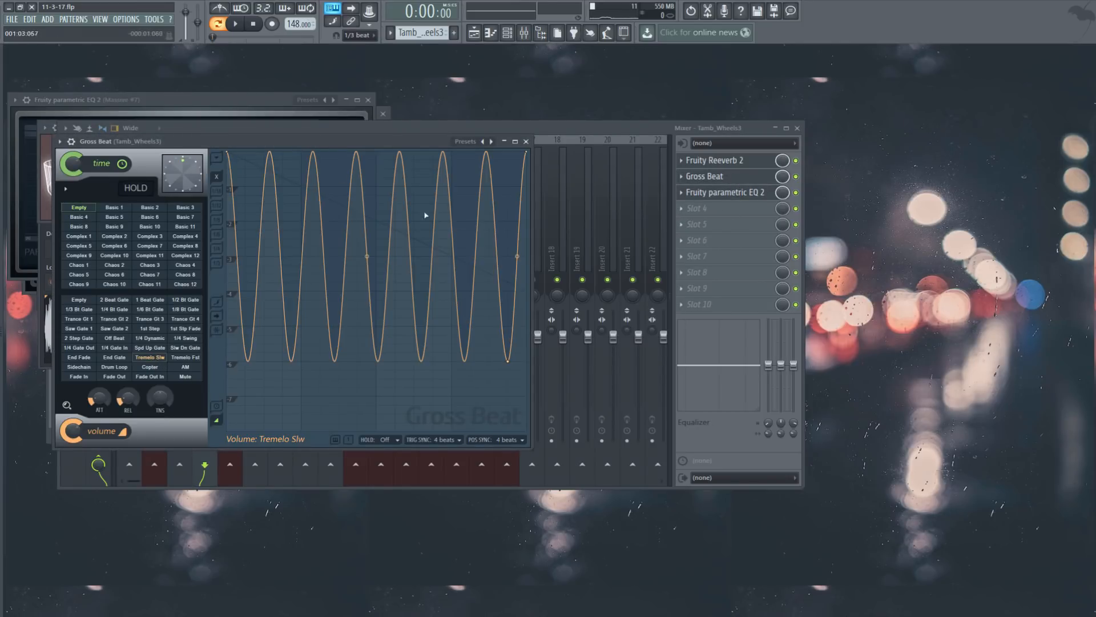
left_click(527, 142)
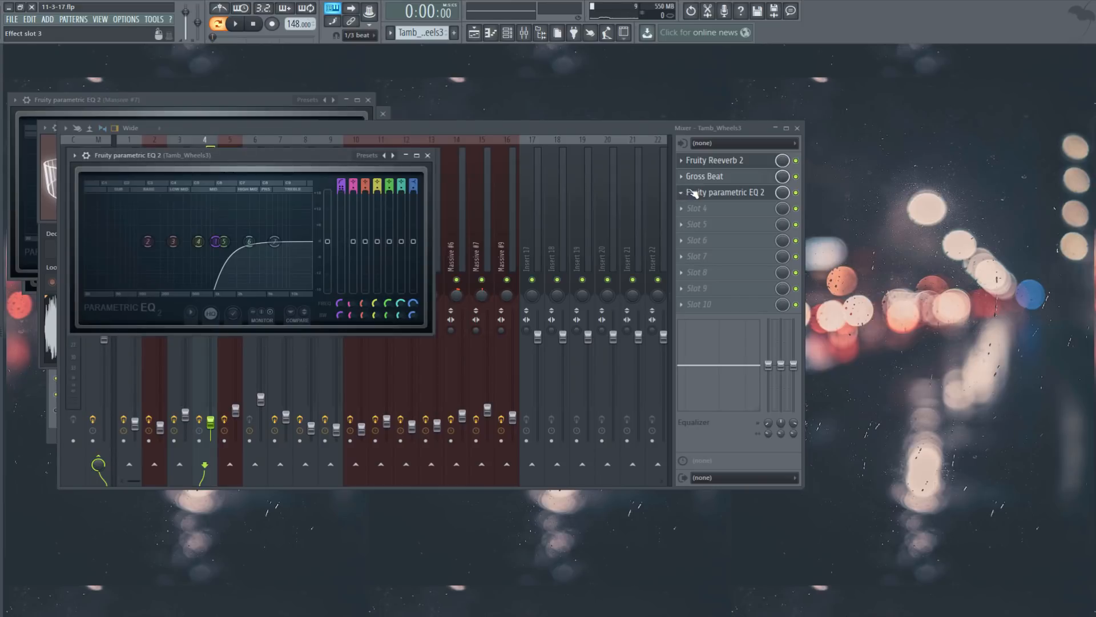
key("F6")
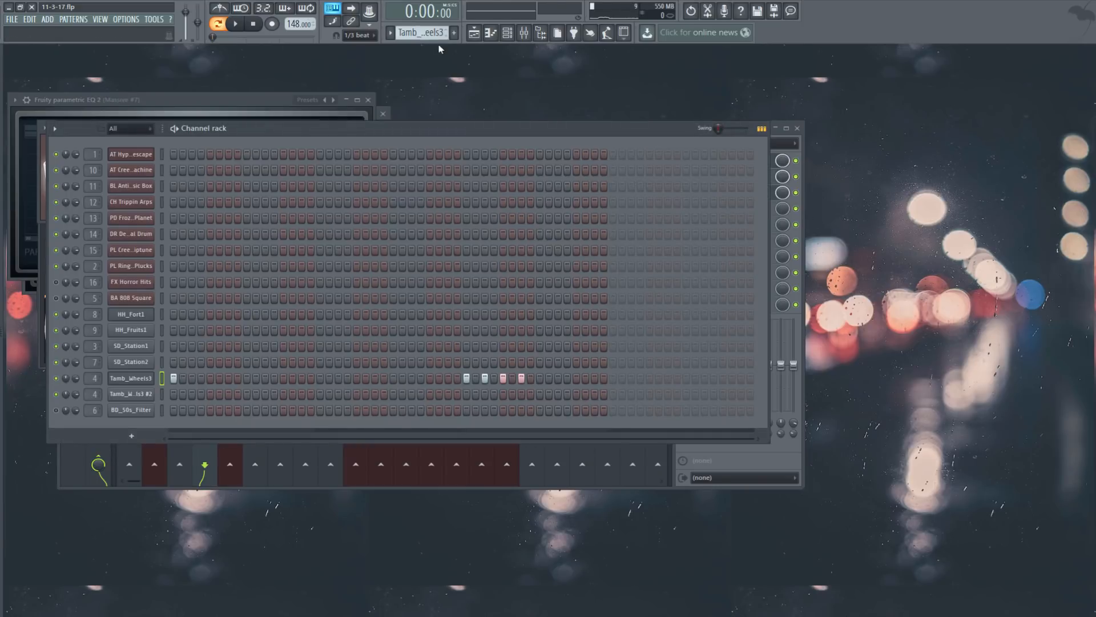
Step: Select Tamb_Wheels3 #2, inspect its reversed sample, and play the whole song in Song mode
scroll(421, 32, "down", 1)
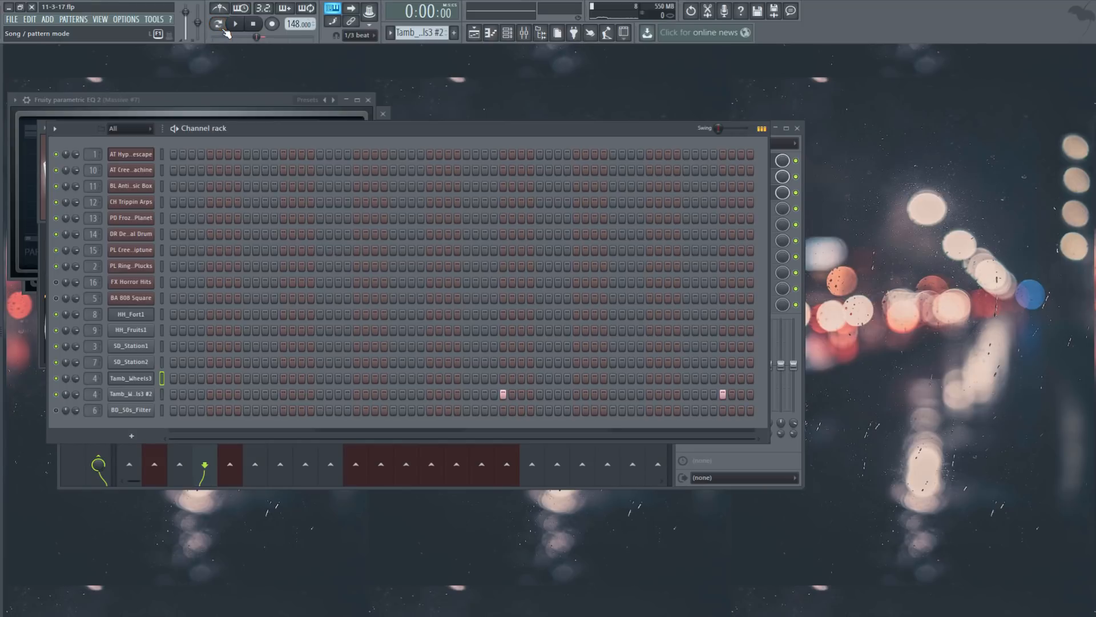
left_click(117, 394)
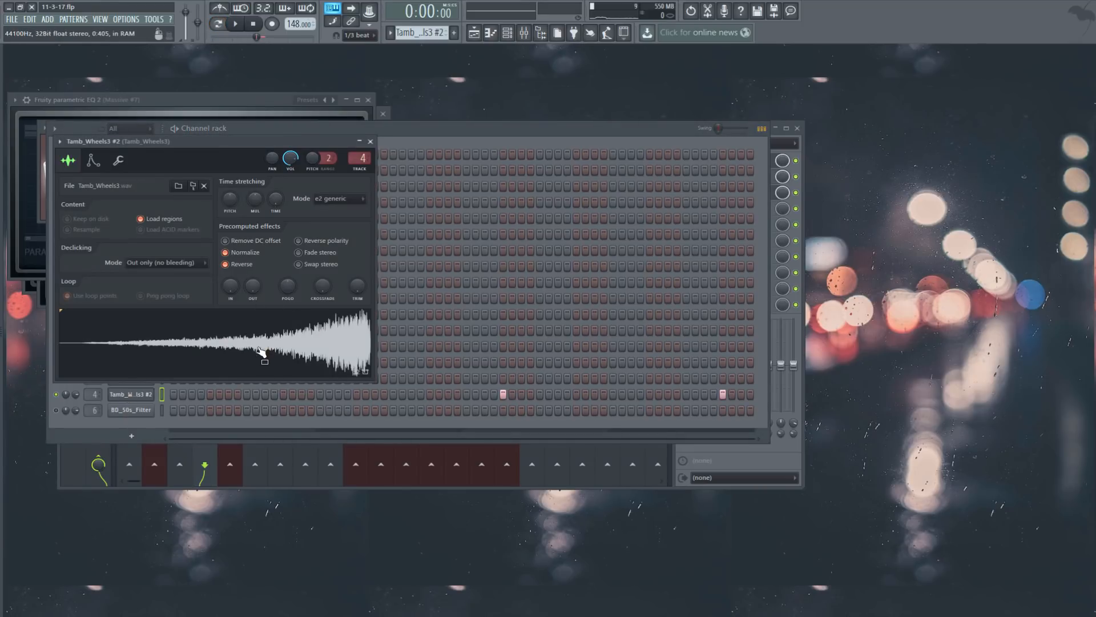
left_click(800, 190)
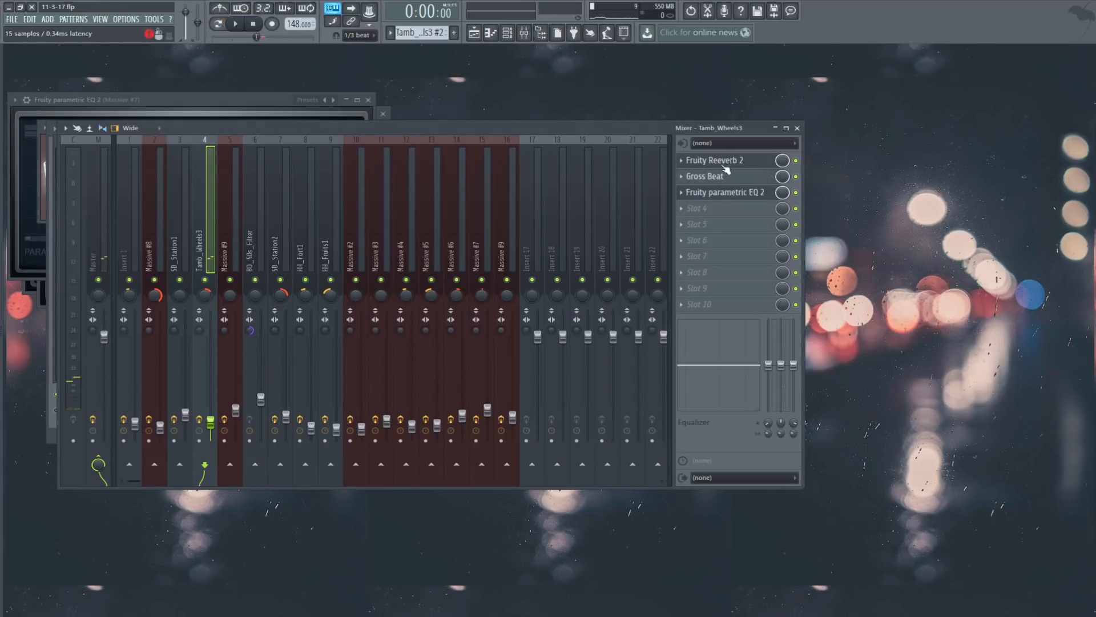
left_click(863, 208)
left_click(218, 24)
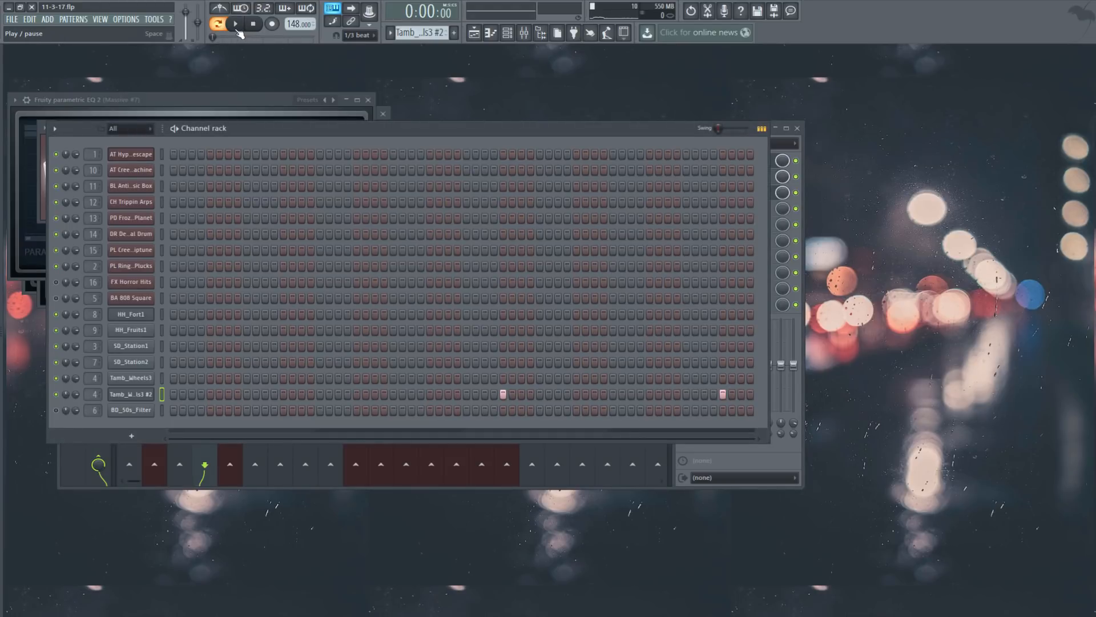
left_click(237, 25)
Step: Stop, restart the song from bar 45 of the playlist, and close the playlist
left_click(253, 25)
left_click(474, 33)
left_click(236, 24)
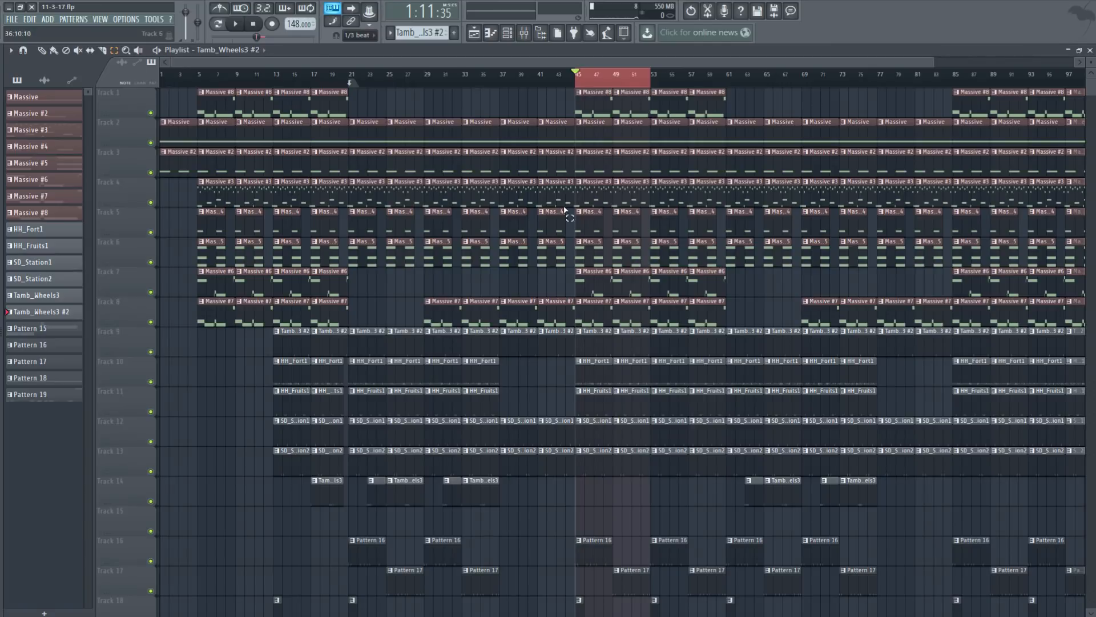
left_click(241, 22)
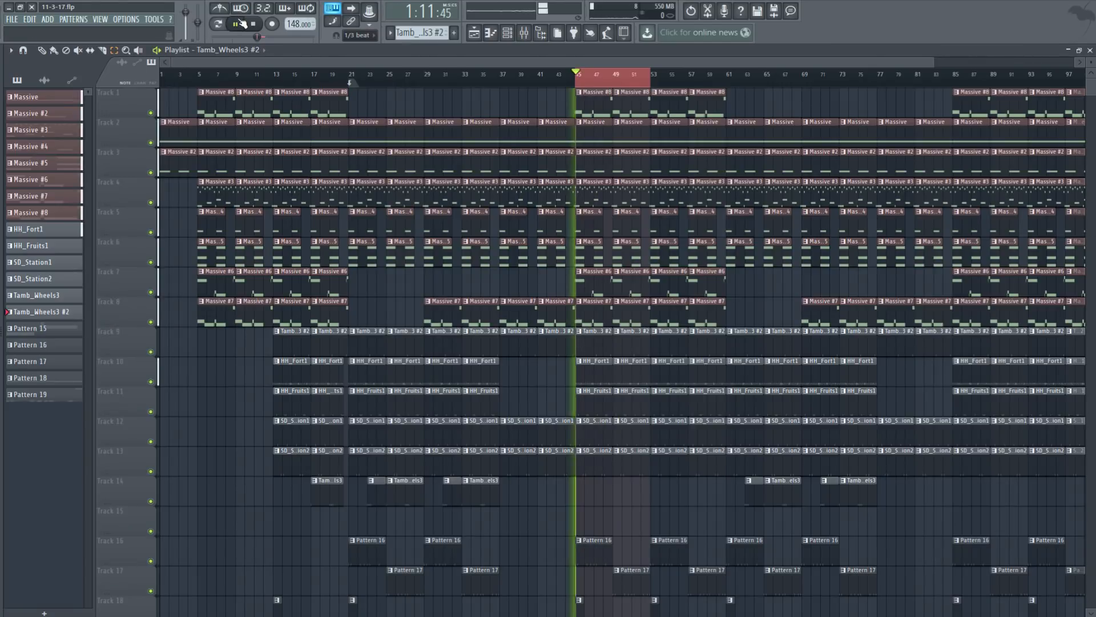
left_click(1090, 50)
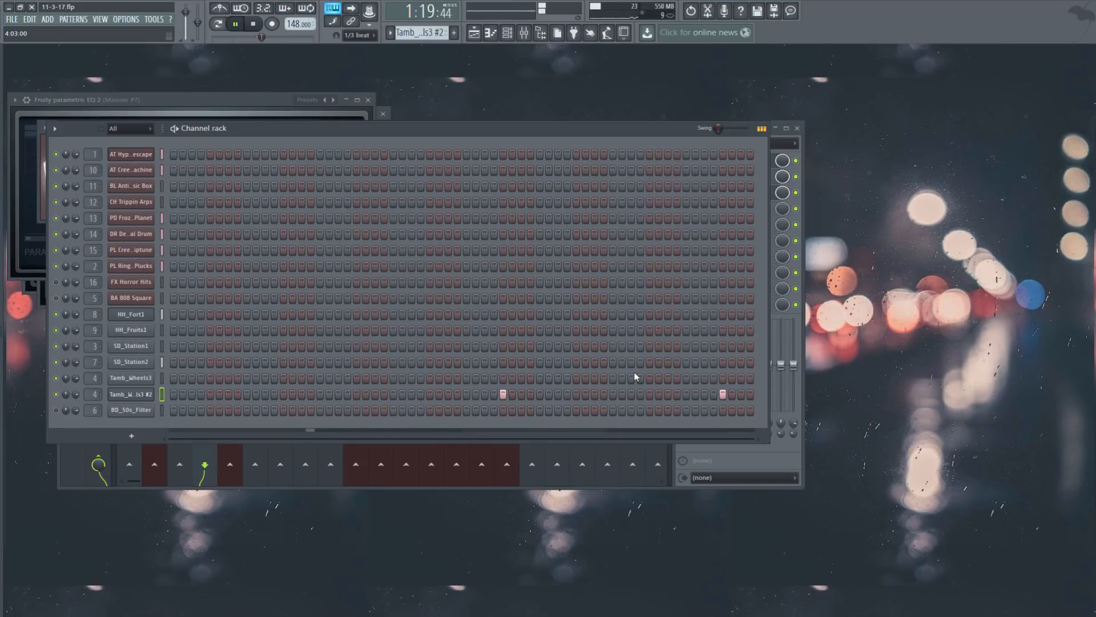
Step: Toggle the BD_50s_Filter mute and open its kick notes in the piano roll
left_click(56, 409)
scroll(422, 32, "down", 1)
scroll(421, 33, "down", 2)
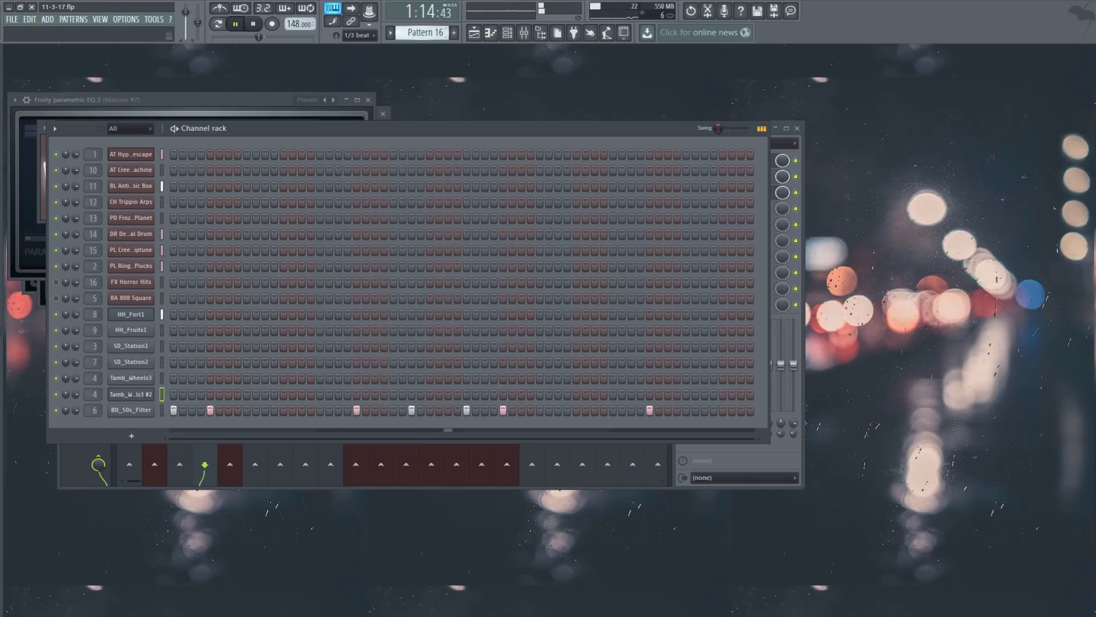
scroll(421, 32, "up", 1)
right_click(163, 411)
left_click(177, 410)
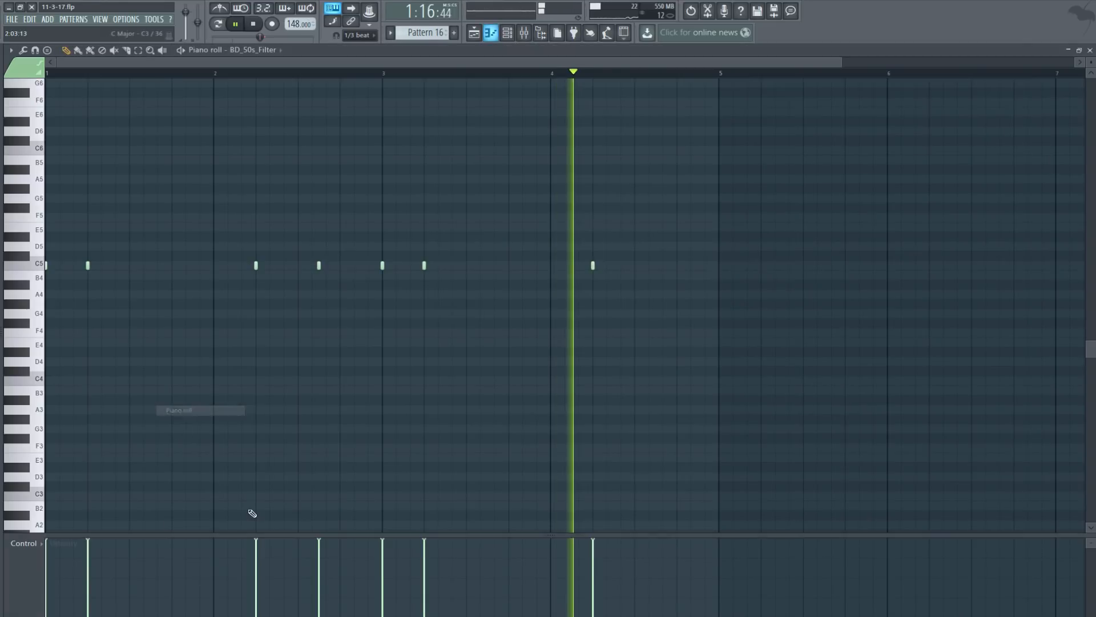
Step: Compare Pattern 17 with Pattern 16, stop playback and close the piano roll
scroll(421, 32, "down", 1)
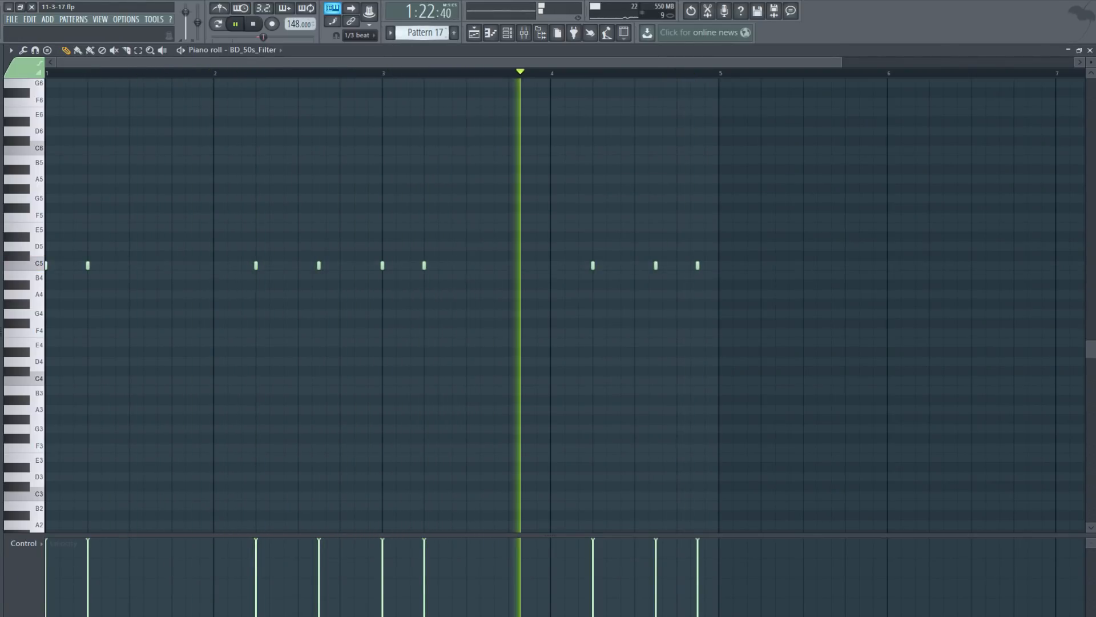
left_click(258, 38)
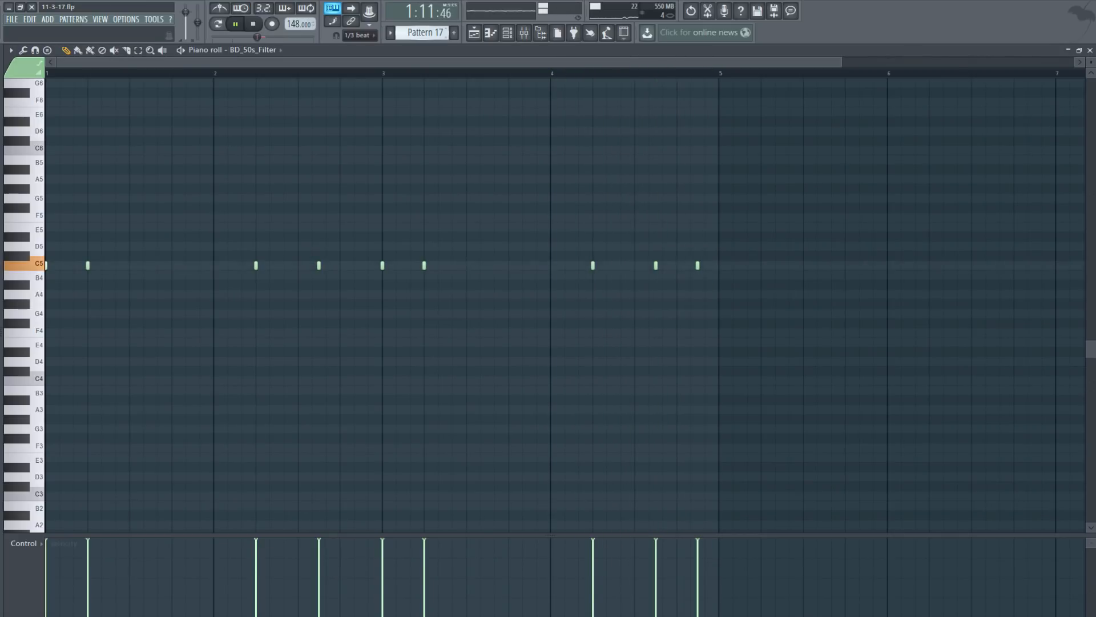
key("KP_Subtract")
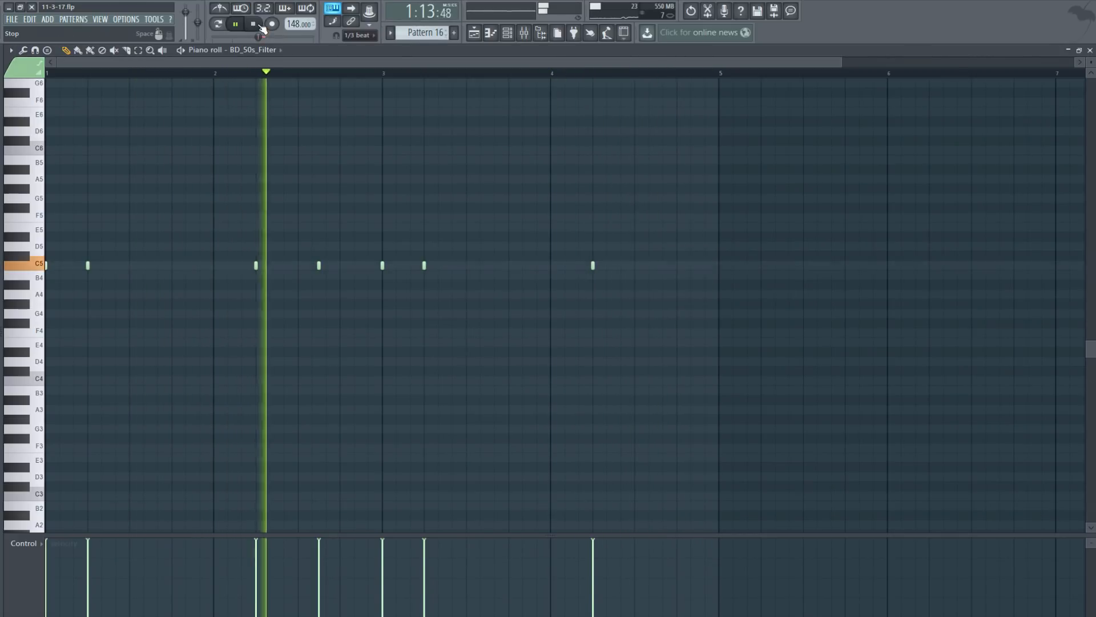
key("space")
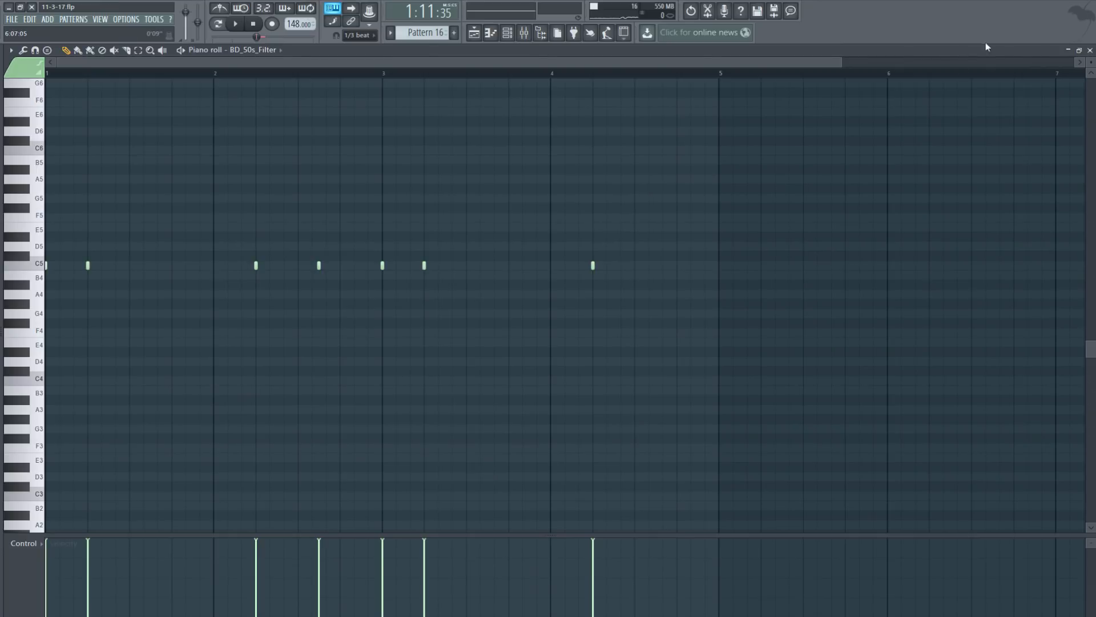
left_click(1090, 50)
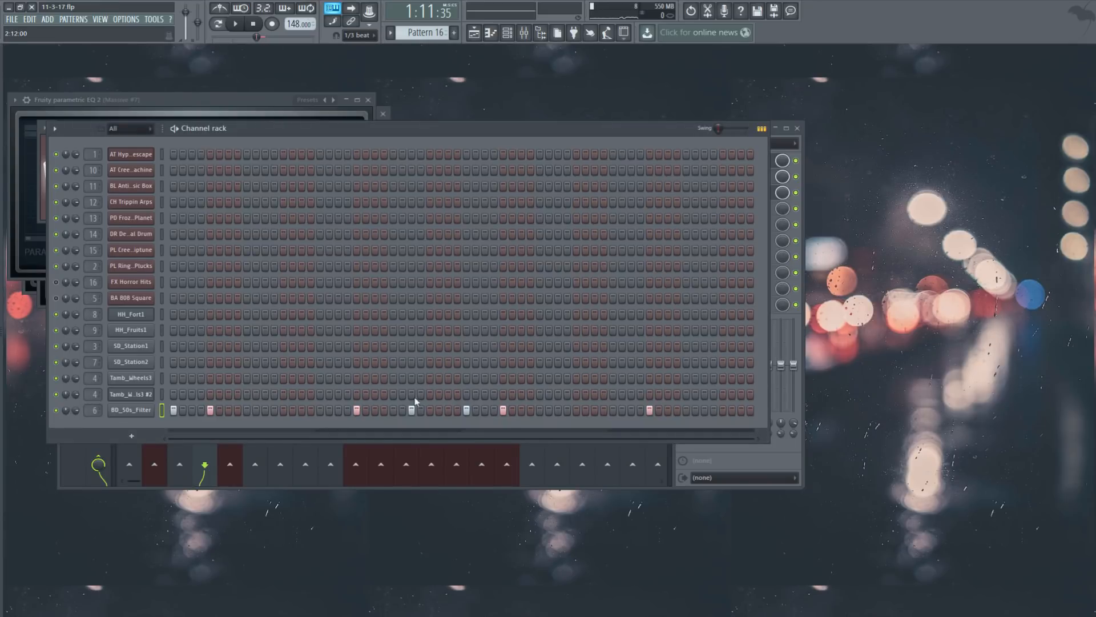
Step: Switch to Pattern 17, glance at the playlist, then step back to Pattern 15
key("KP_Add")
left_click(475, 34)
left_click(1091, 51)
key("KP_Subtract")
key("KP_Subtract")
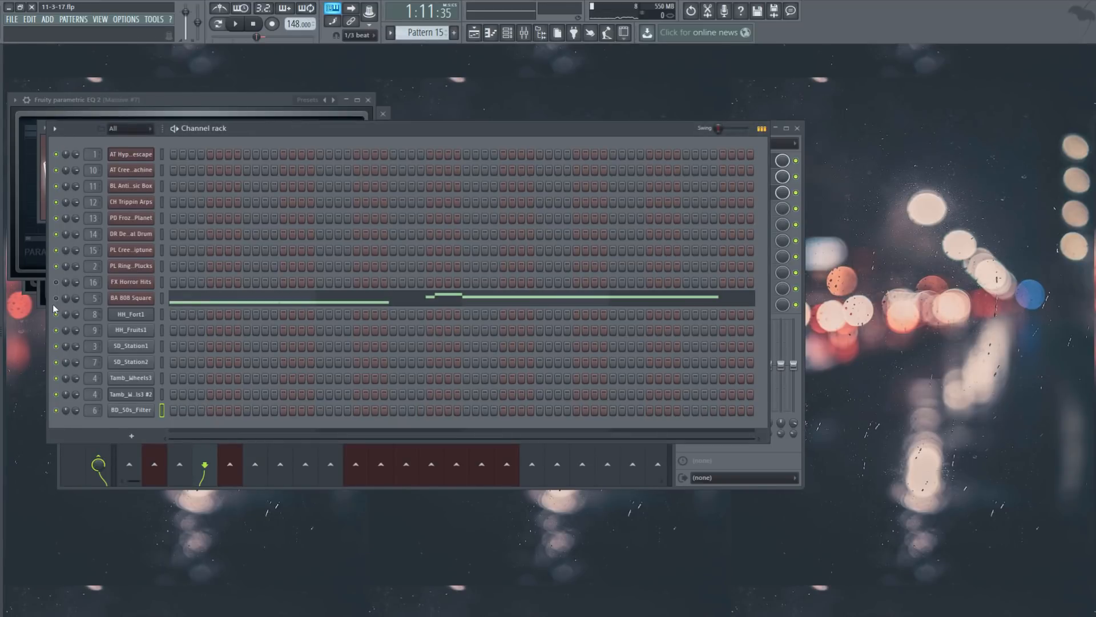
Step: Play the BA 808 Square notes in the piano roll, then close it and stop
left_click(213, 303)
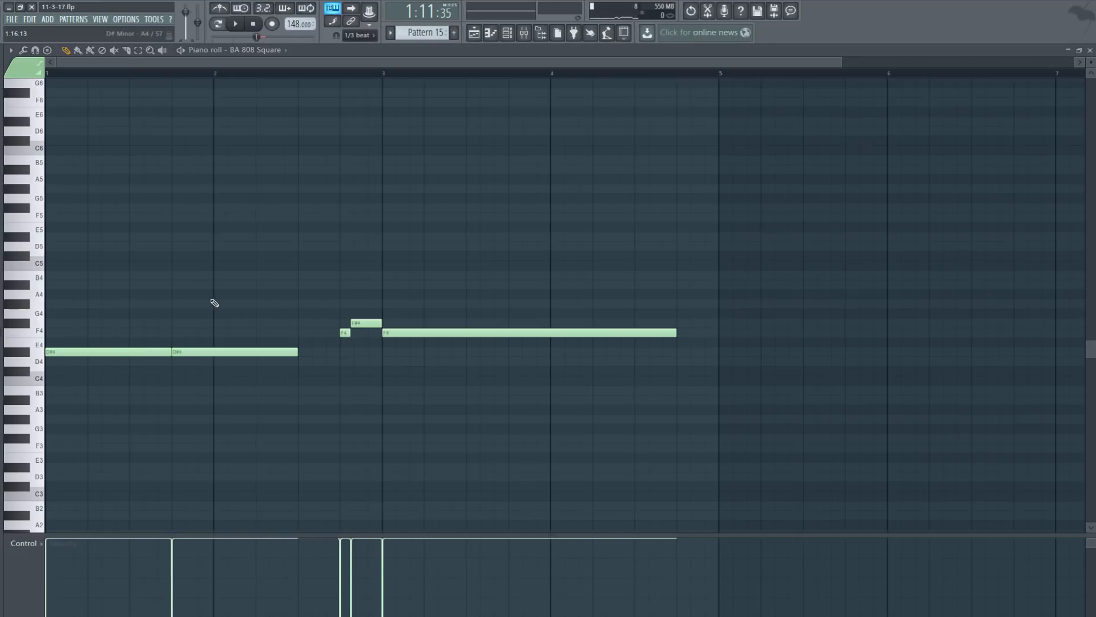
left_click(236, 24)
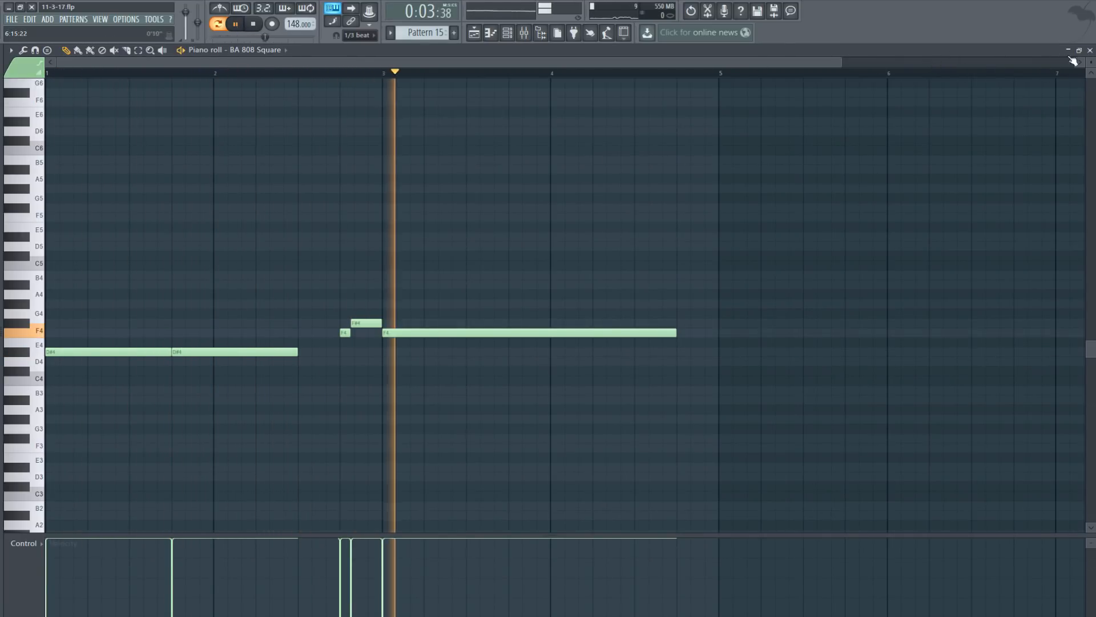
left_click(1090, 50)
left_click(253, 24)
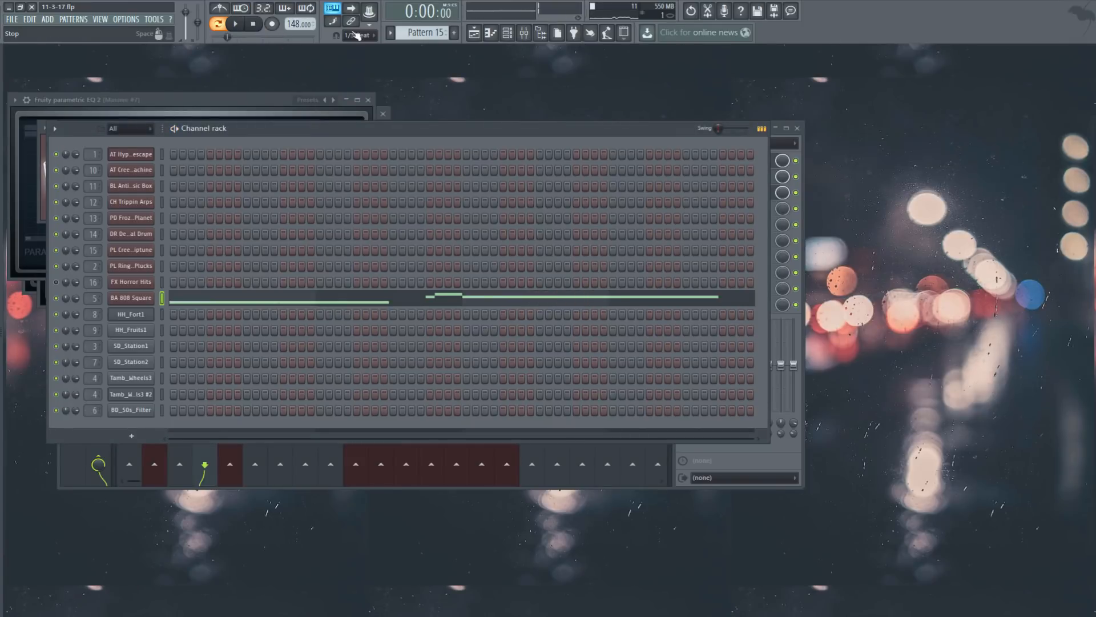
Step: Open Pattern 19's clip on Track 19 in the Piano roll and play its 808 notes alone
left_click(473, 32)
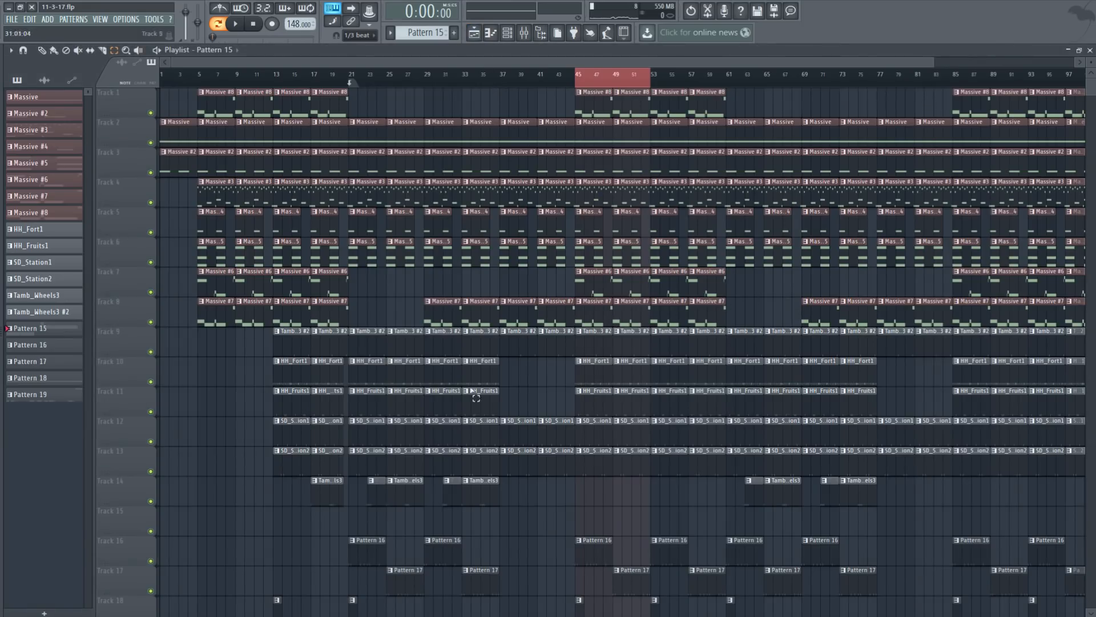
scroll(496, 444, "down", 3)
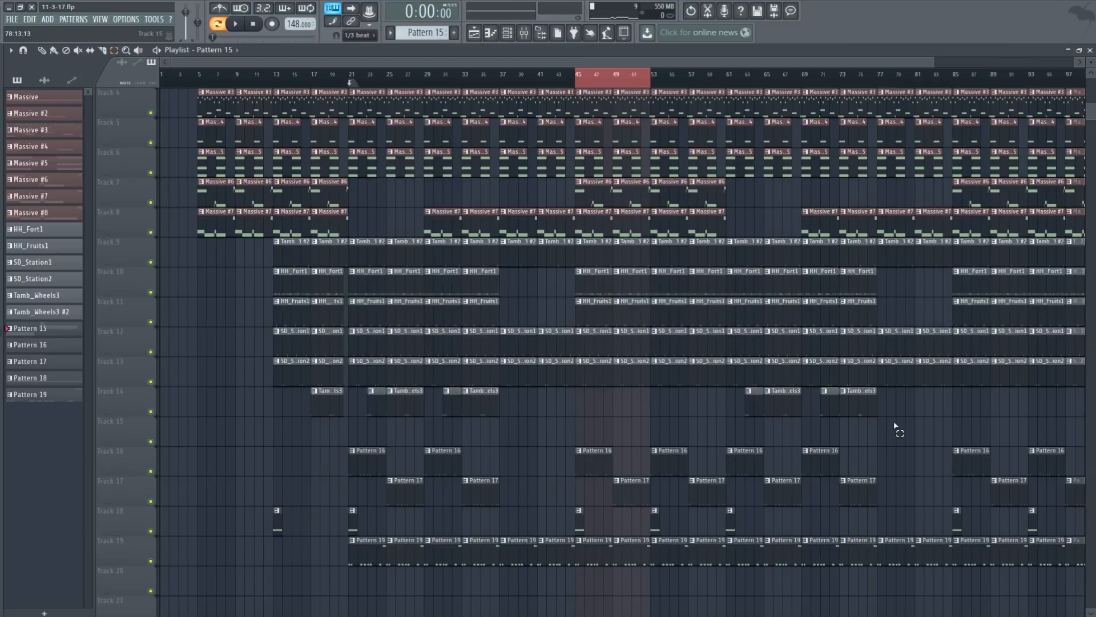
left_click(406, 543)
double_click(400, 548)
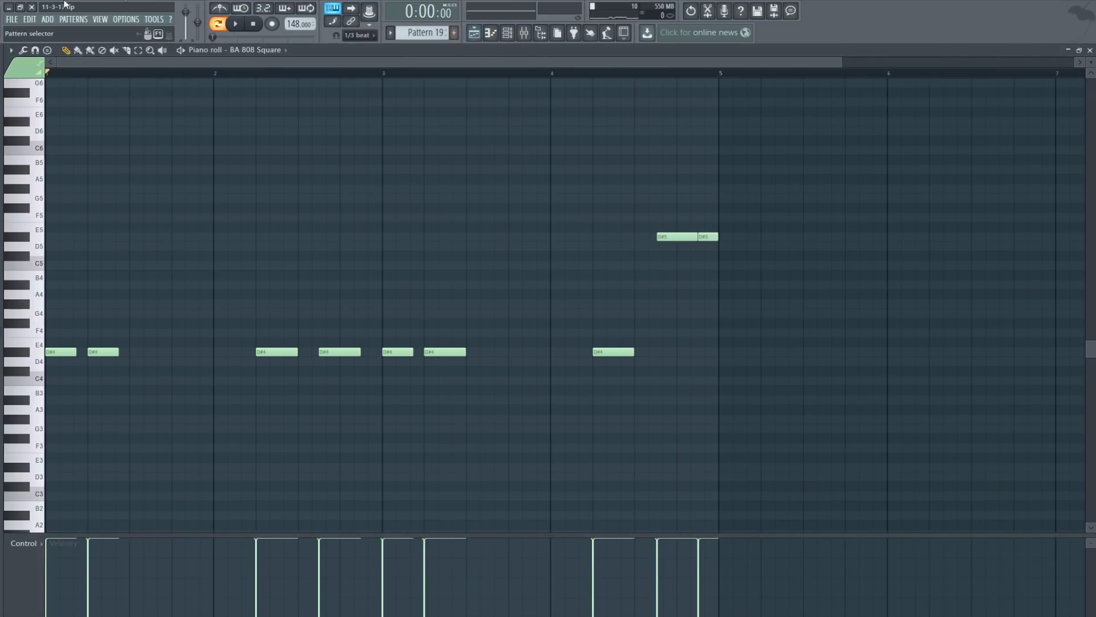
left_click(236, 23)
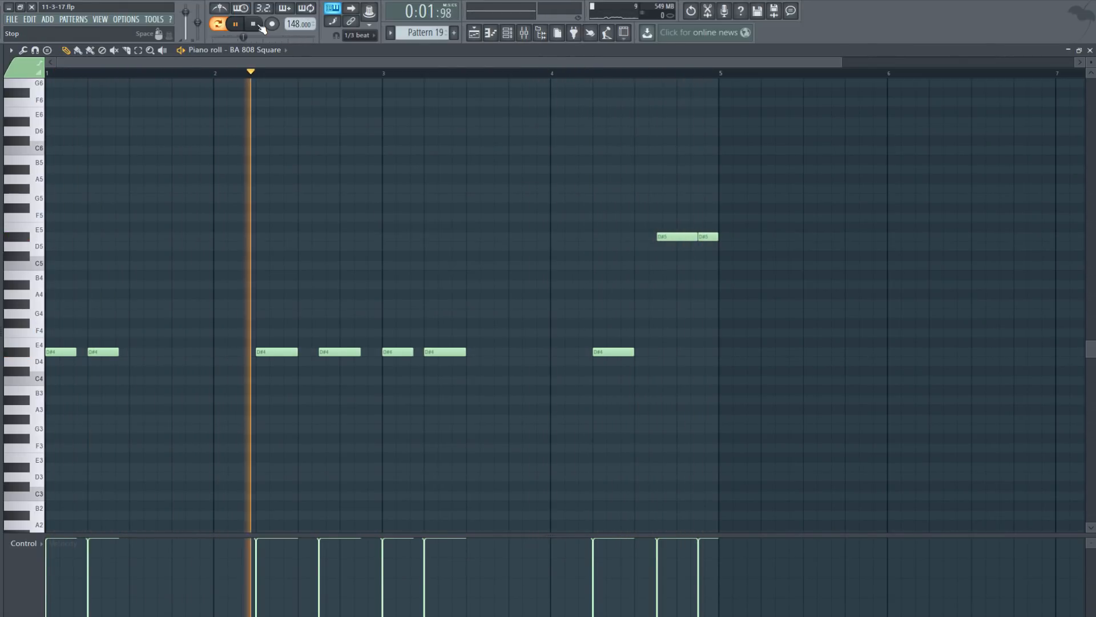
left_click(260, 26)
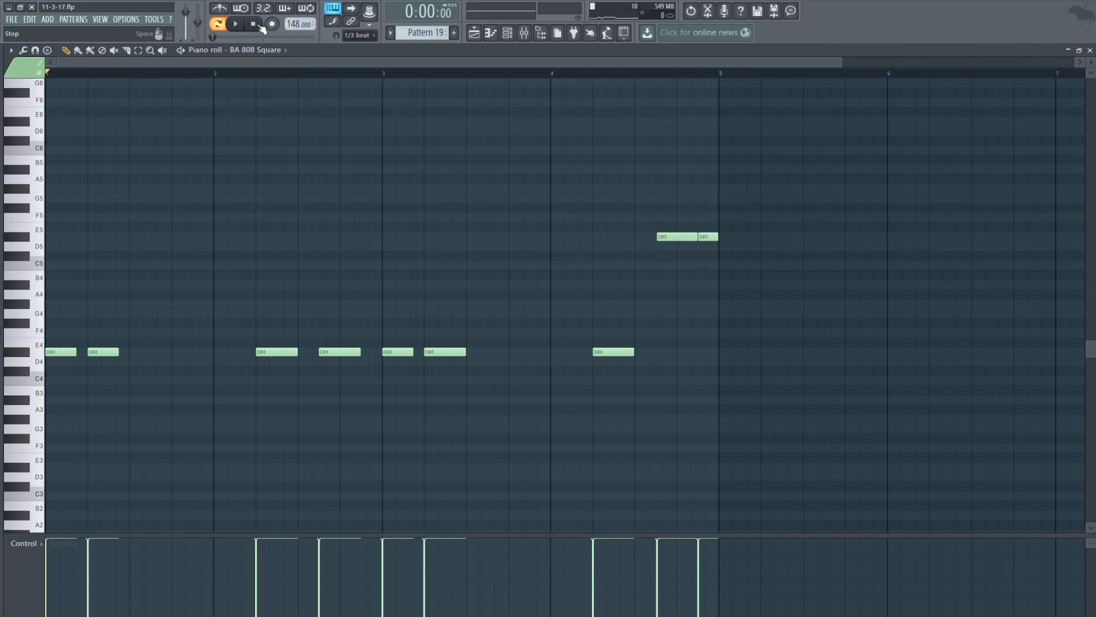
Step: Switch to Song mode, play from bar 45, and close the 808 note editor
left_click(474, 32)
left_click(219, 24)
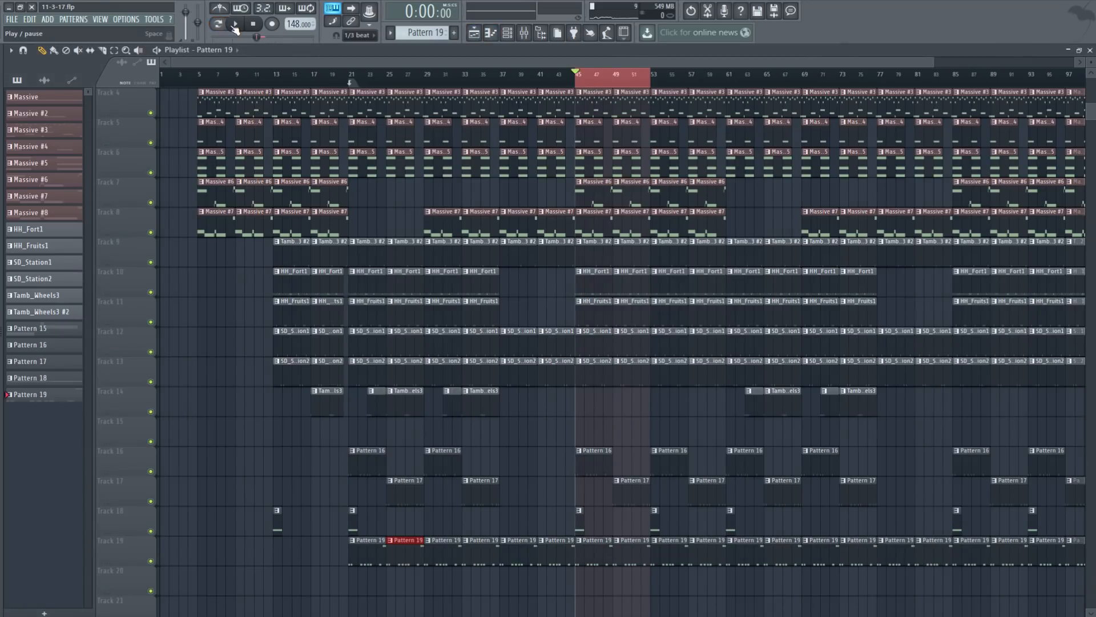
left_click(235, 24)
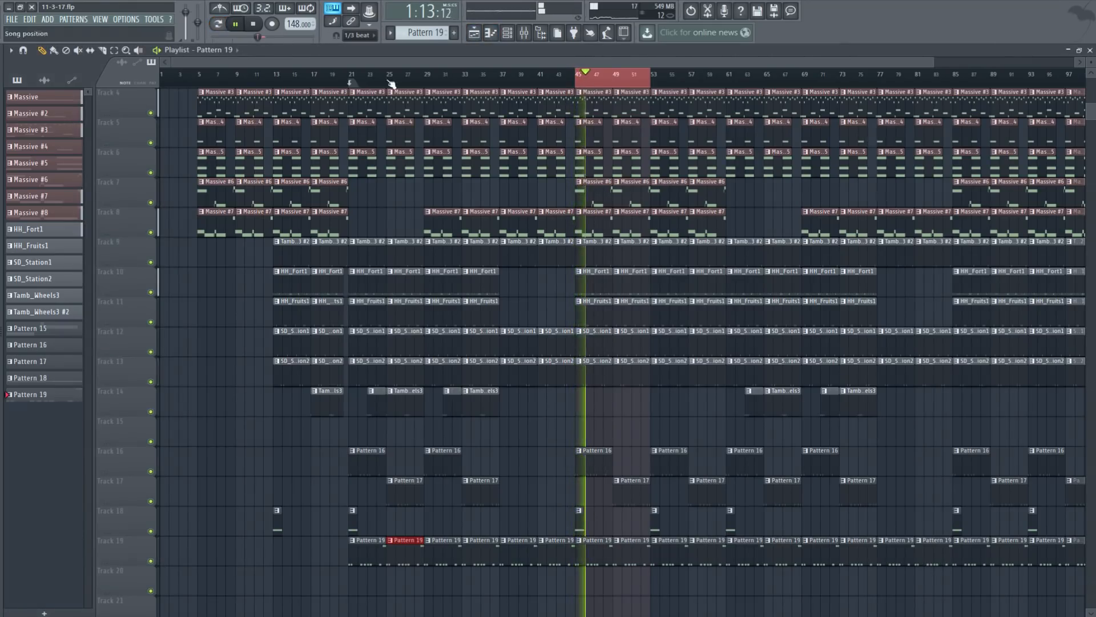
key("F7")
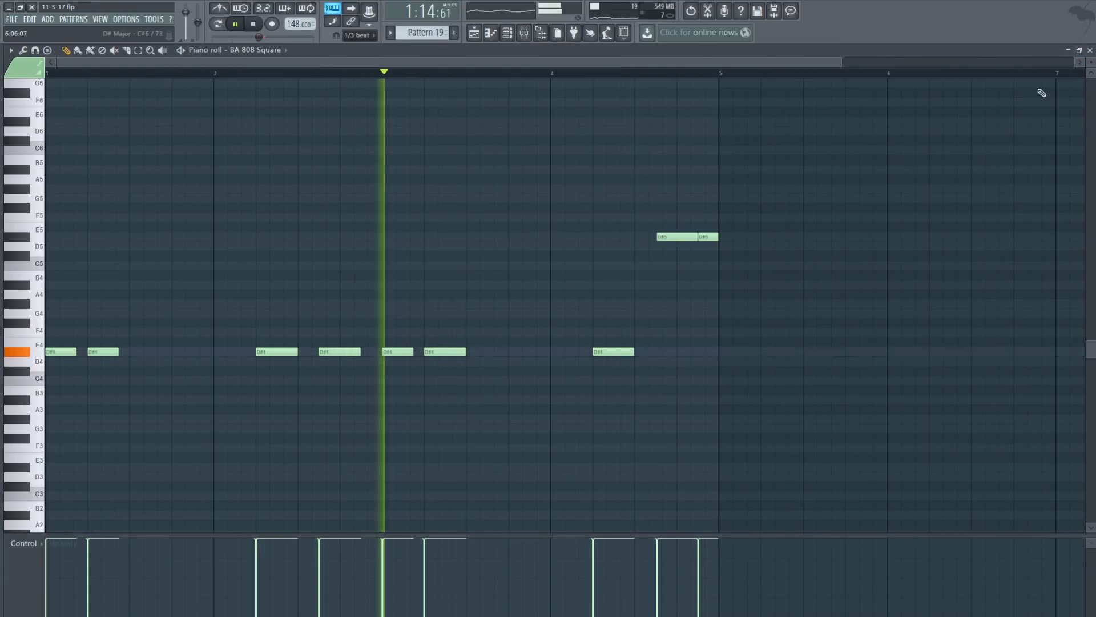
left_click(1091, 50)
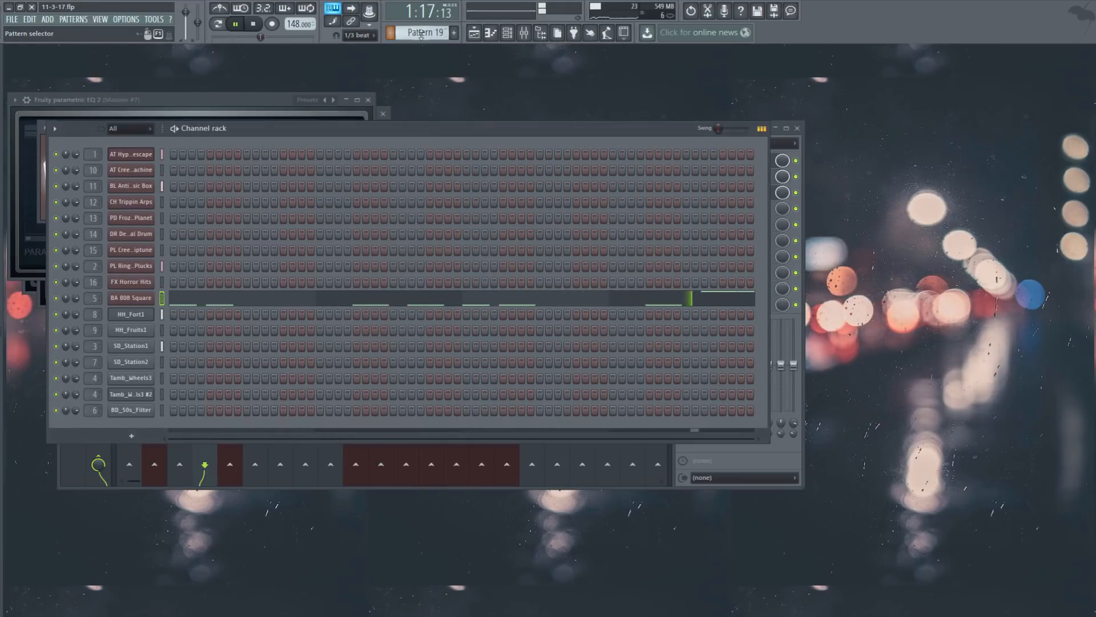
Step: Open Pattern 18's FX Horror Hits note in the Piano roll, play it, then close the editor
scroll(421, 35, "up", 2)
scroll(421, 35, "down", 1)
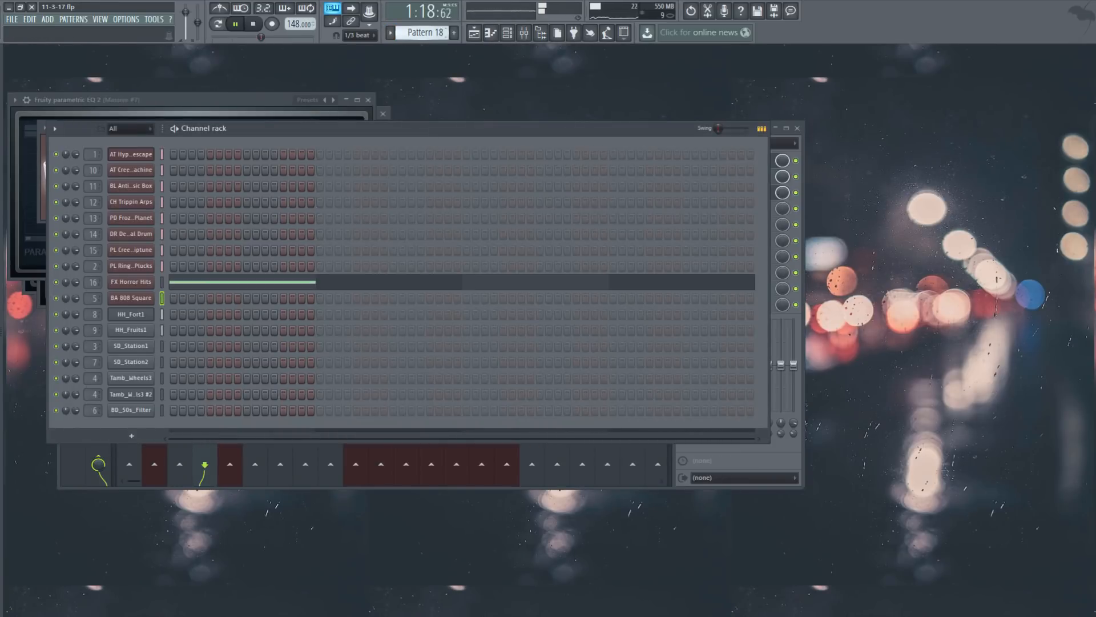
left_click(221, 282)
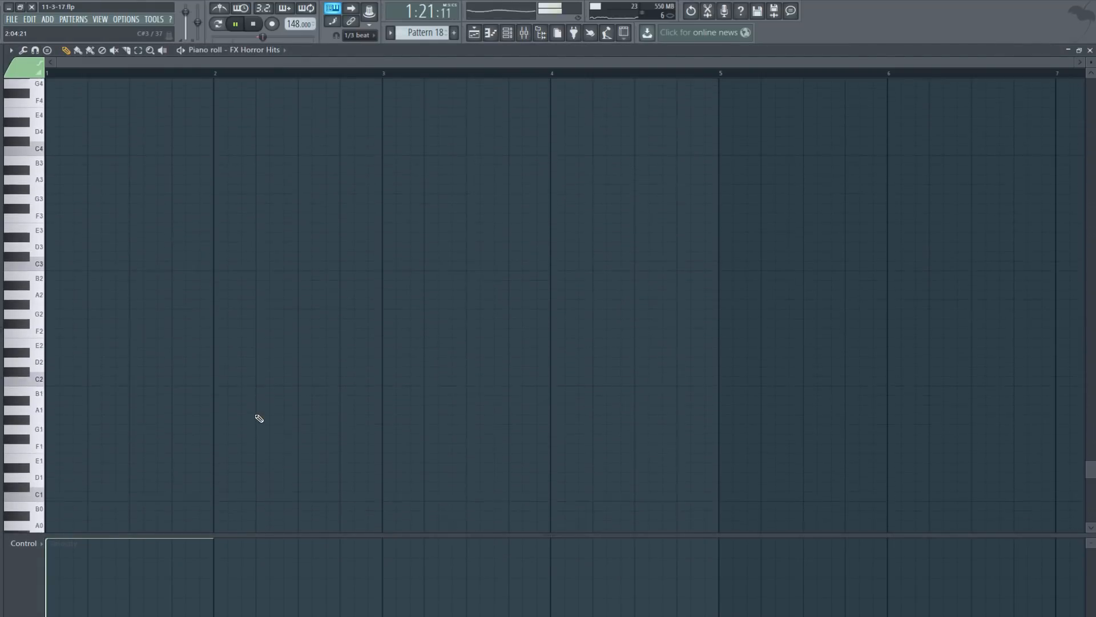
scroll(258, 418, "up", 10)
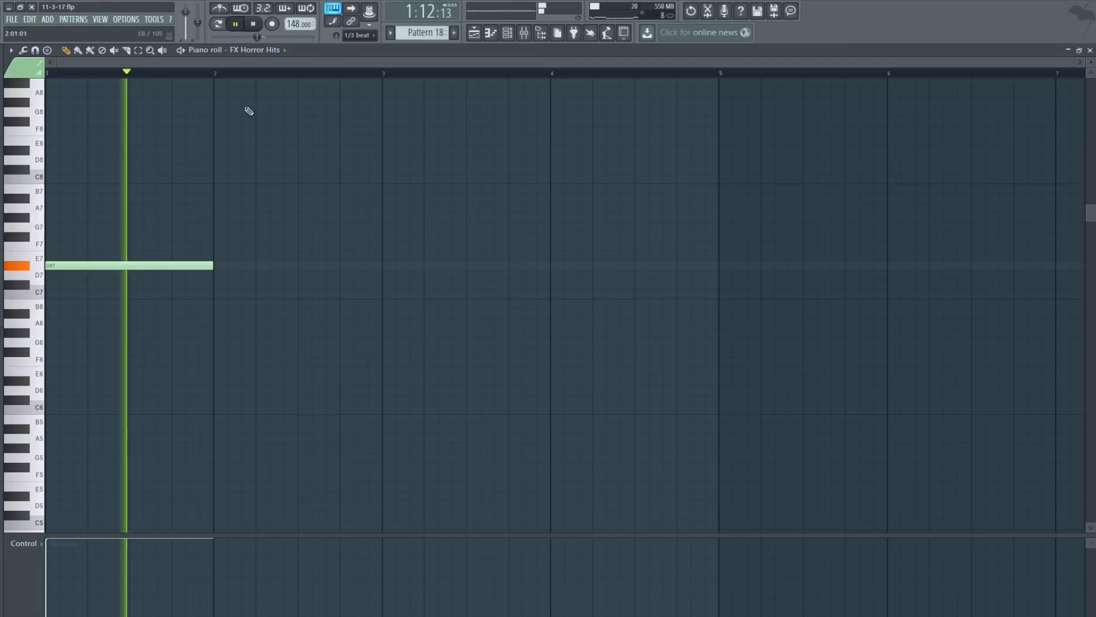
left_click(254, 24)
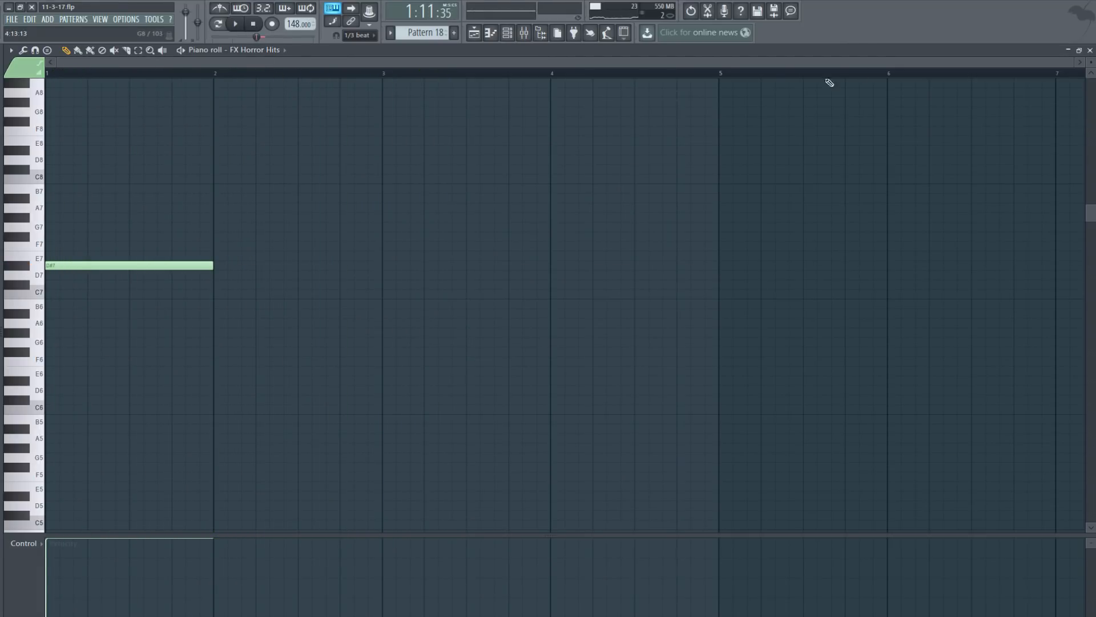
left_click(1090, 50)
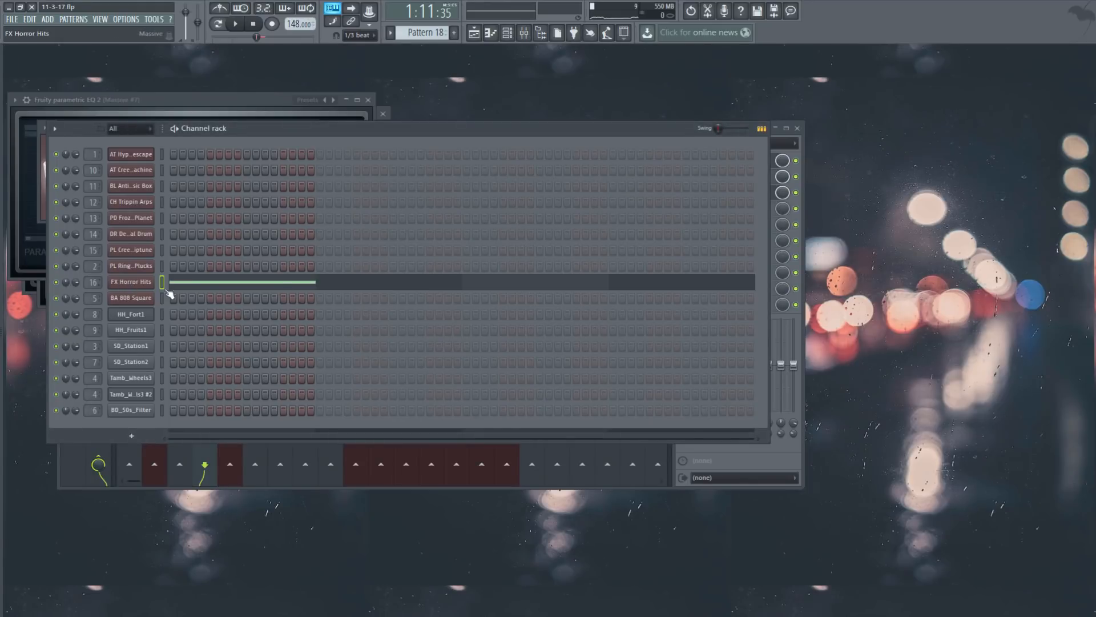
Step: Inspect the FX Horror Hits Massive synth, play and stop the pattern, and return to the Playlist
left_click(143, 282)
left_click(474, 32)
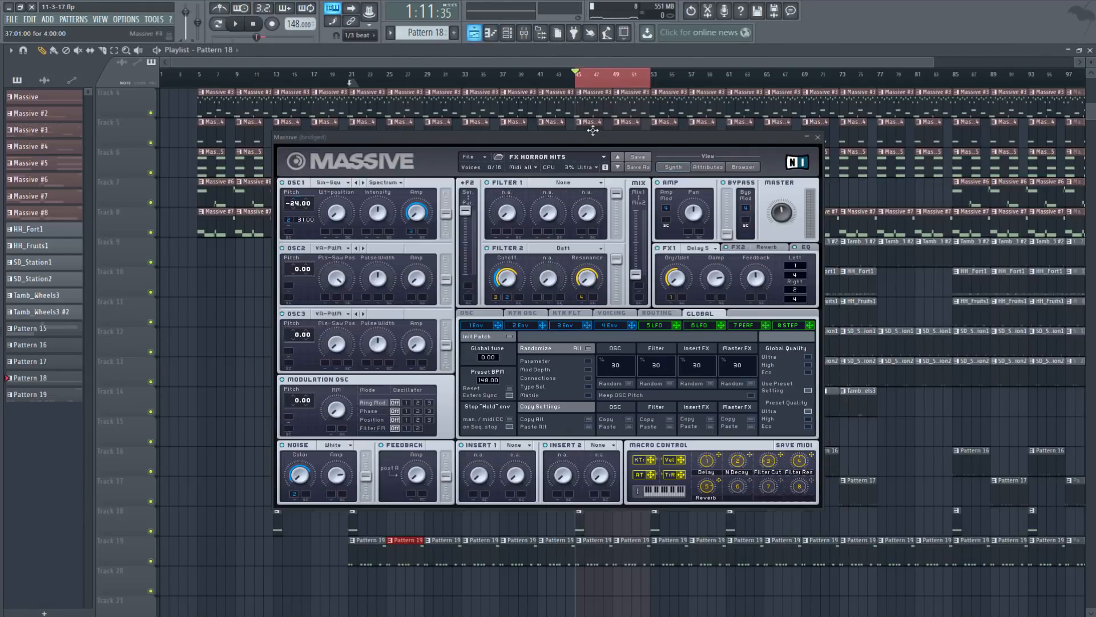
left_click(818, 137)
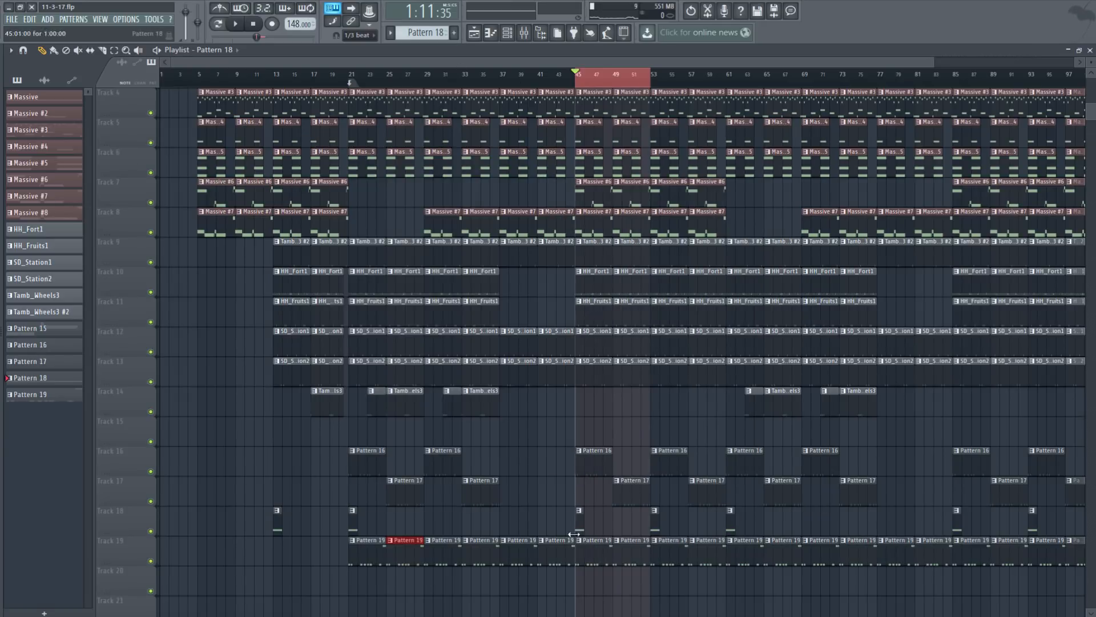
left_click(1091, 50)
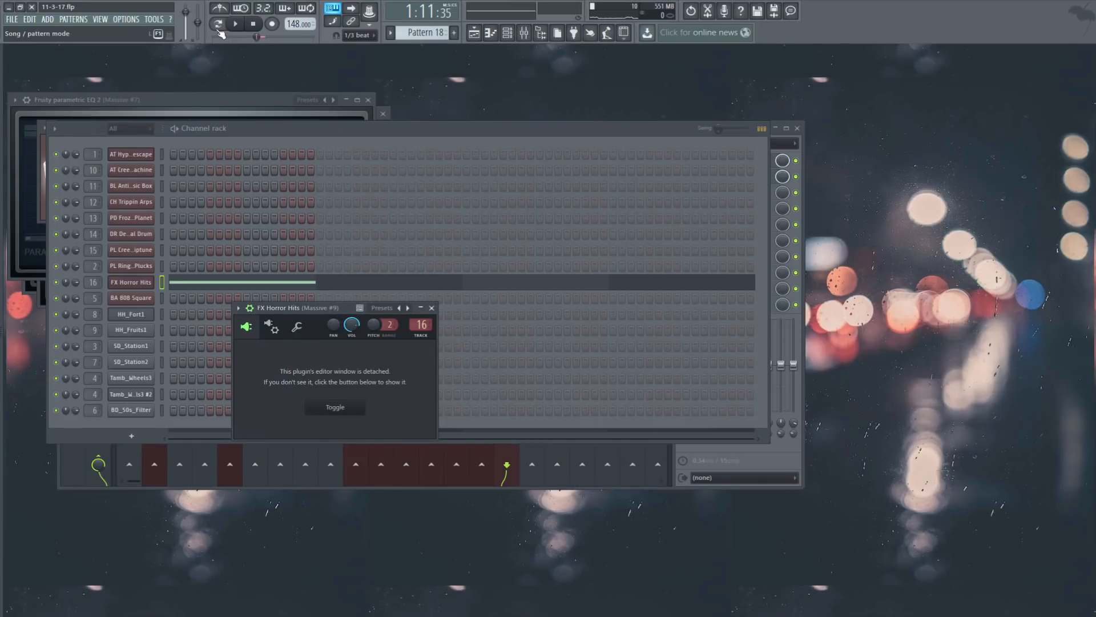
key("space")
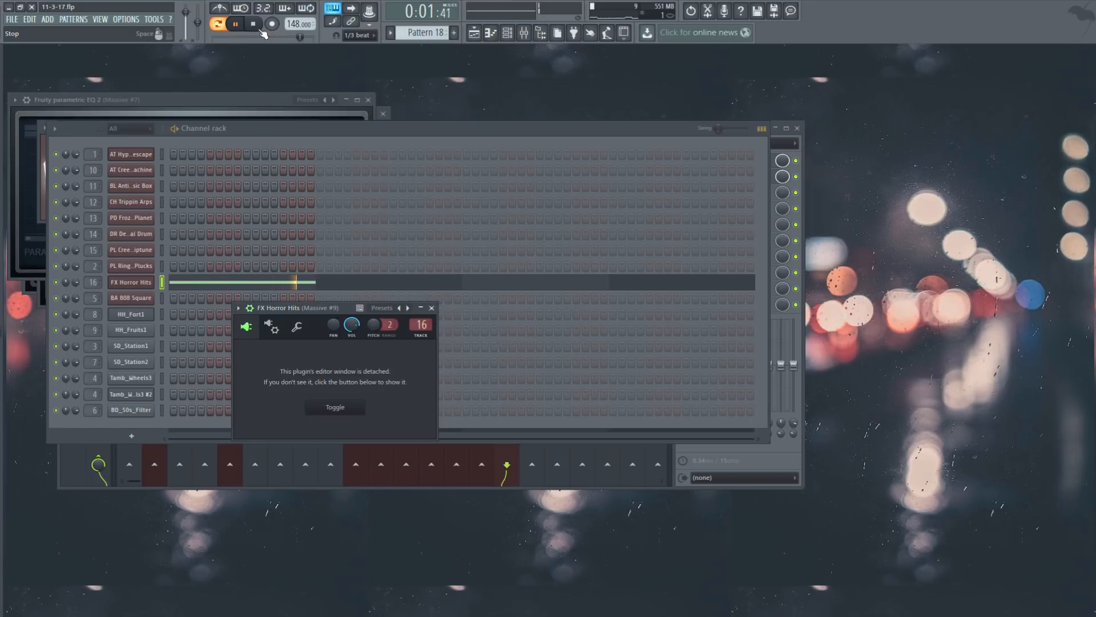
left_click(260, 29)
left_click(475, 33)
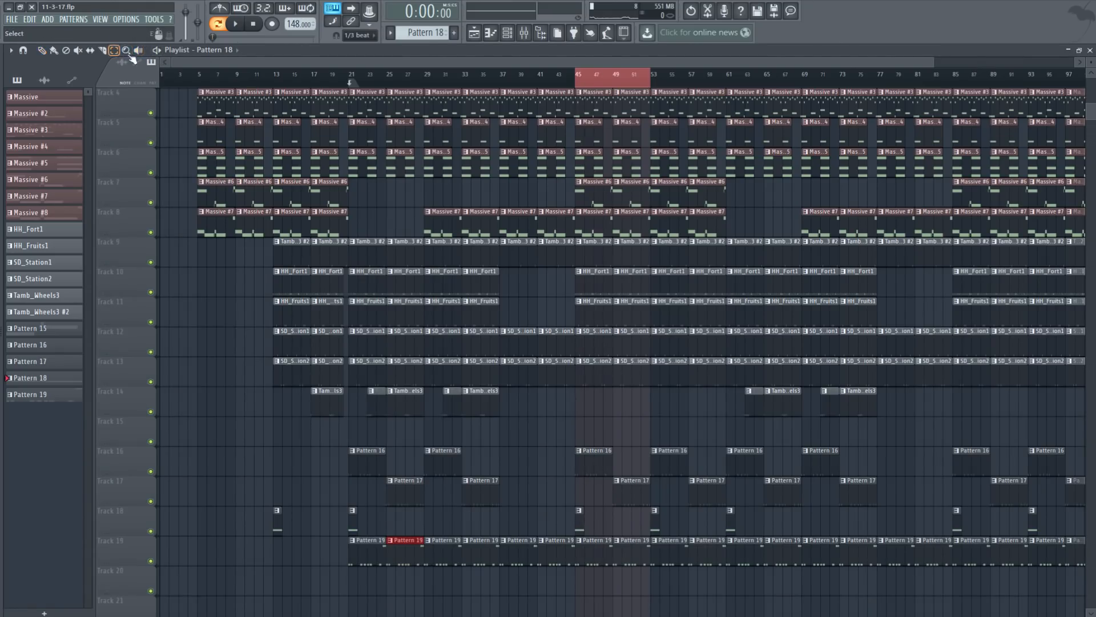
Step: Play bars 41–49 of the arrangement, clear the selection, then stop and rewind to the start
left_click_drag(543, 90, 623, 93)
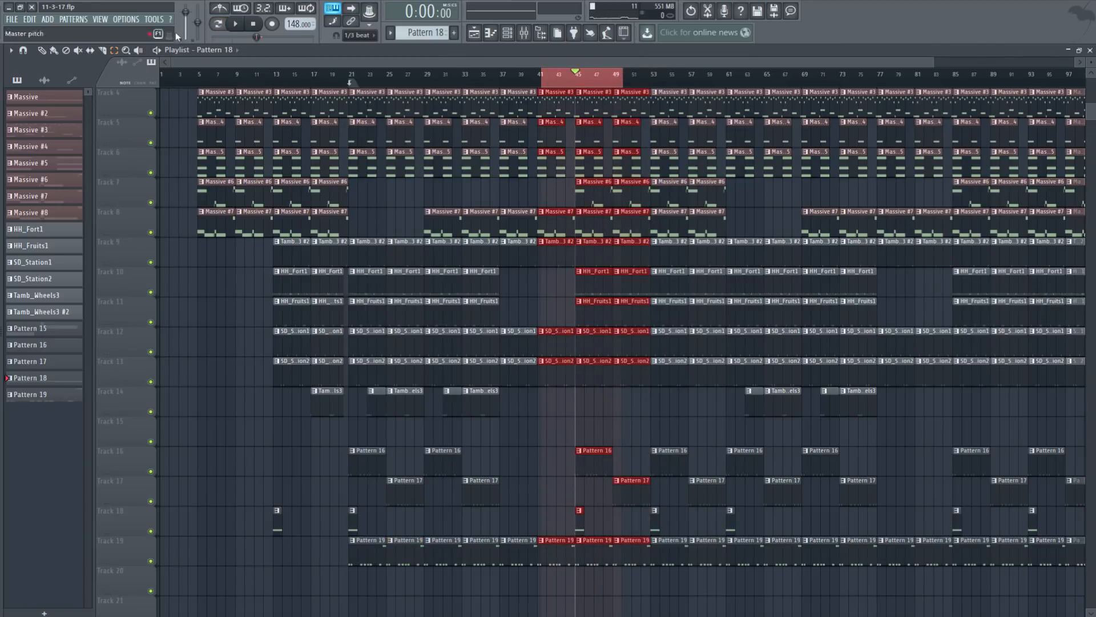
left_click(236, 24)
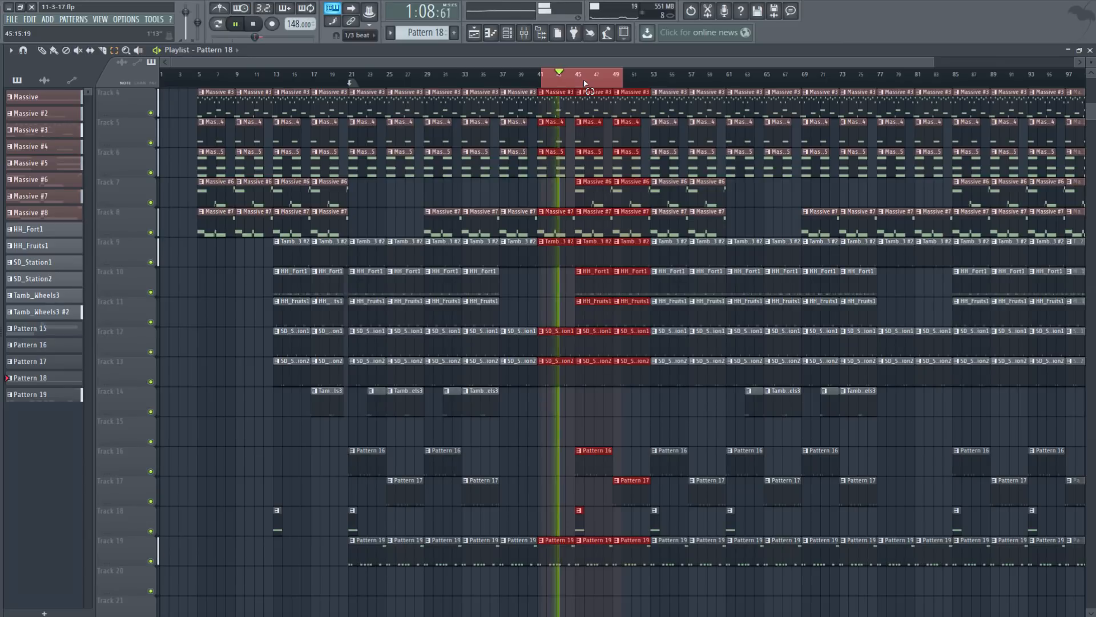
key("ctrl+d")
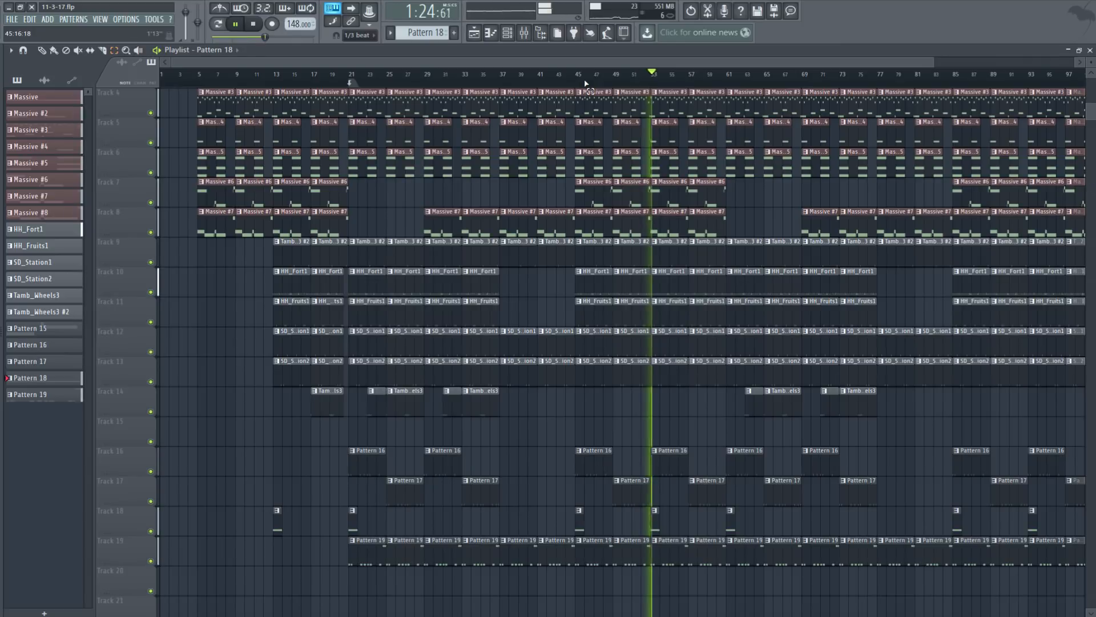
key("space")
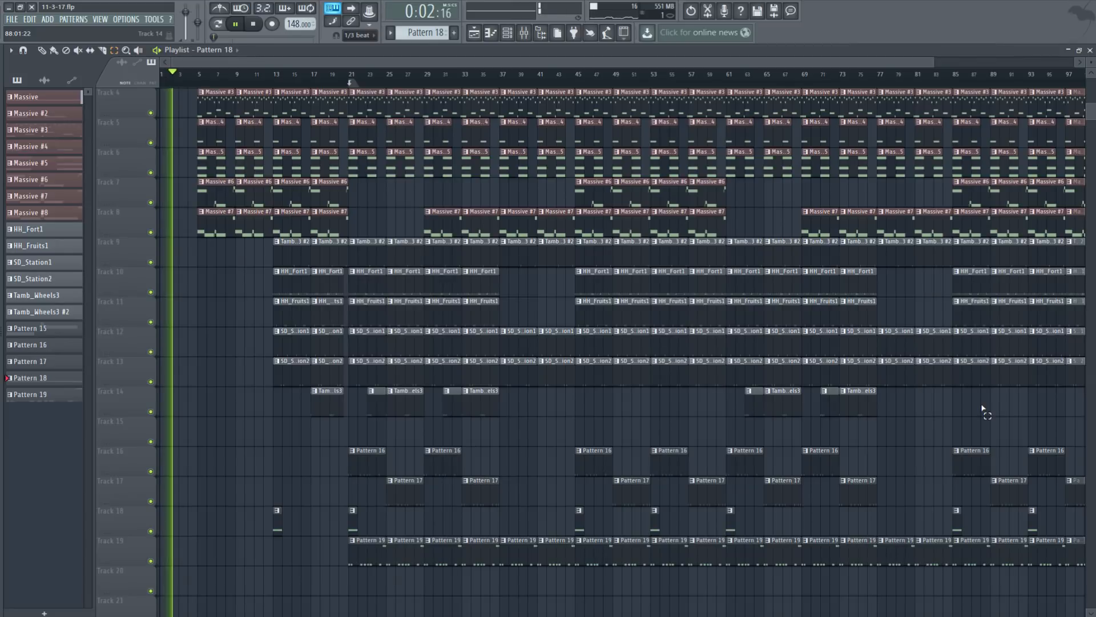
Step: Scroll the Playlist up to Track 1 while the song plays from the start
scroll(721, 334, "up", 3)
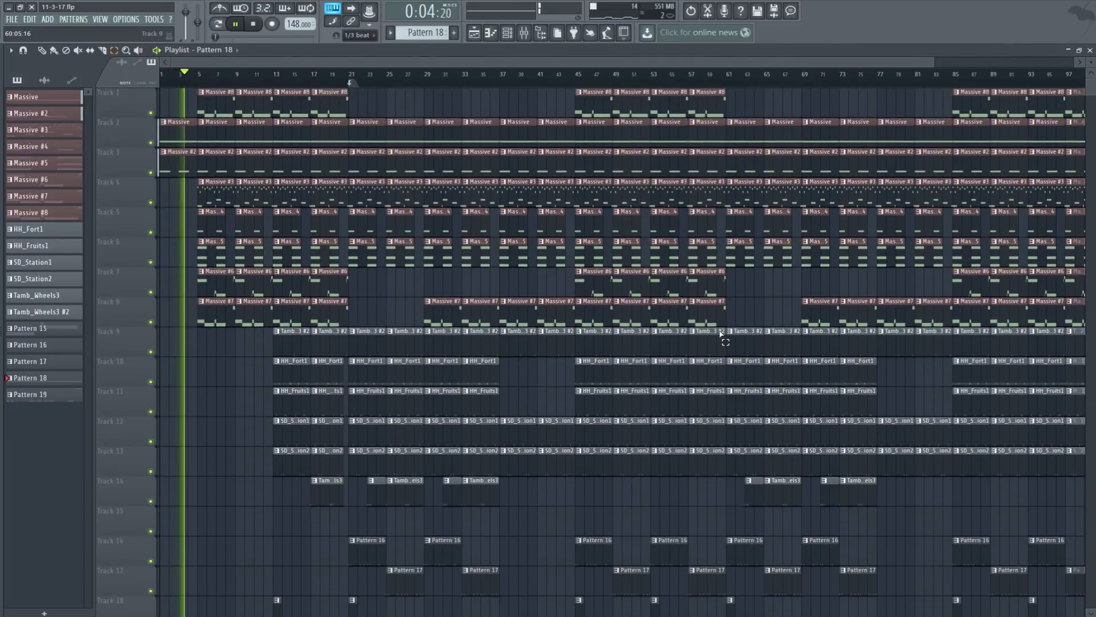